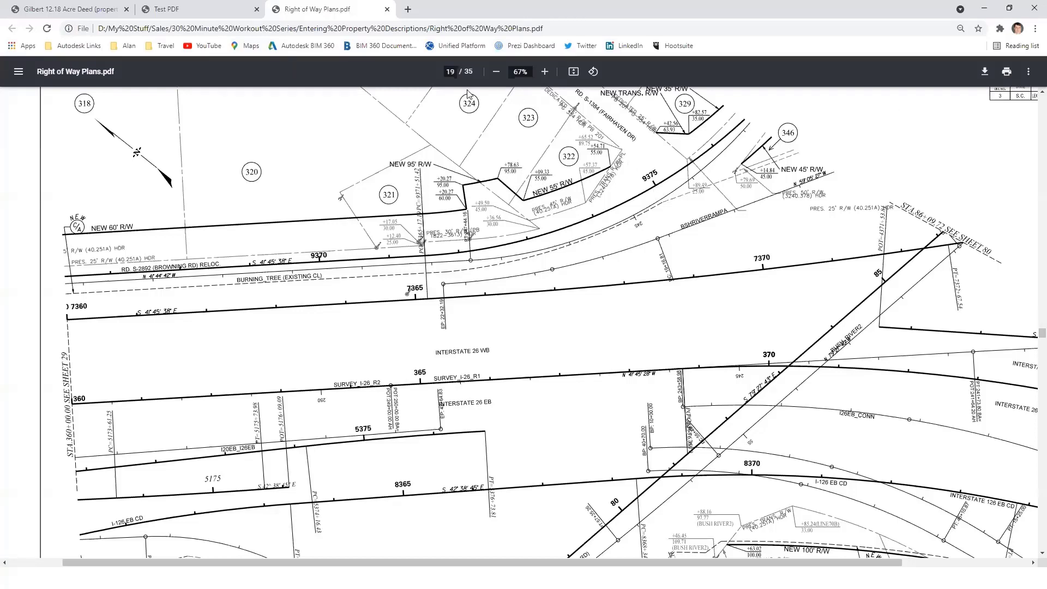
Step: View the property plat PDF and return to sheet 19 of the Right of Way Plans
click(179, 9)
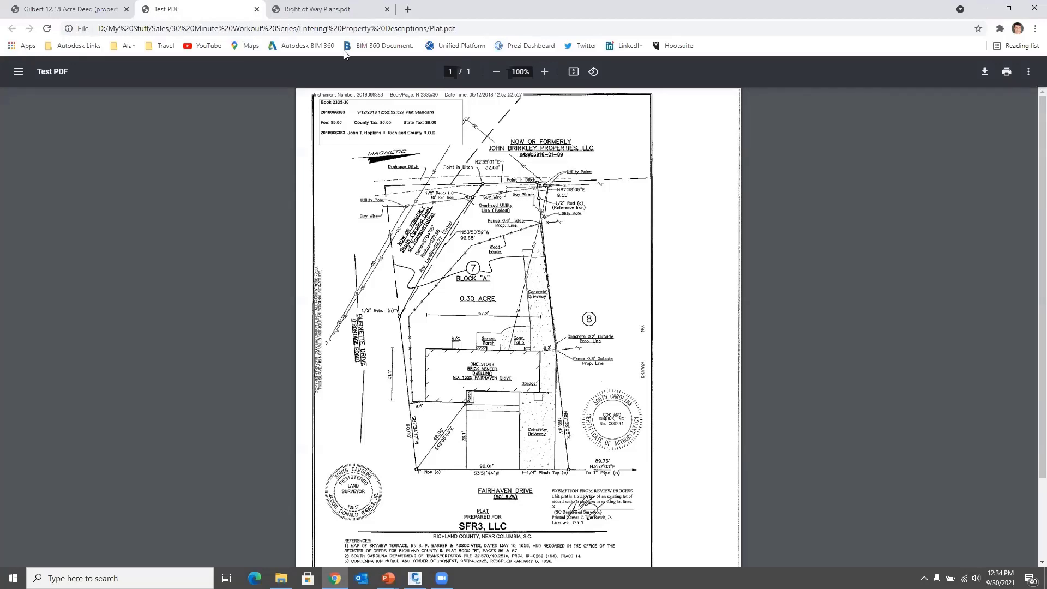
click(317, 9)
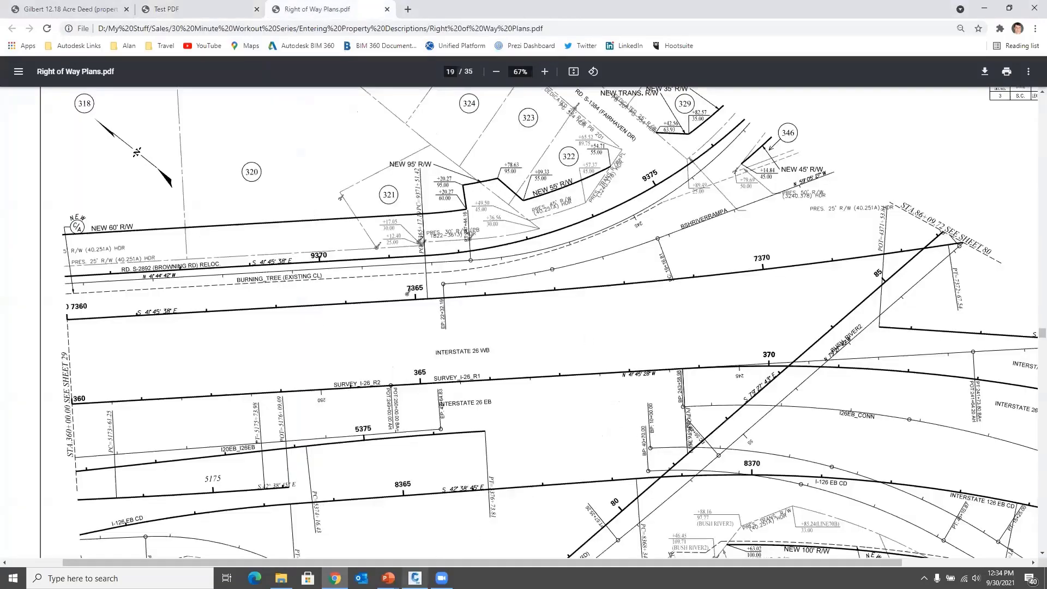
Step: In Civil 3D, create a reference to the BrowningRd CL alignment with Basic style and All Labels, and zoom to its extents
click(416, 578)
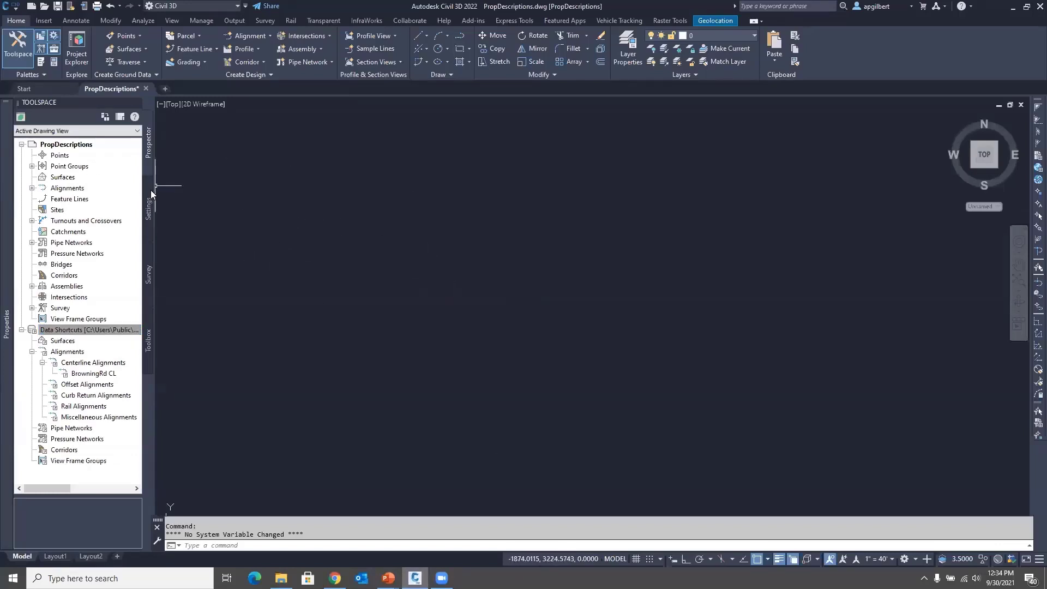
click(94, 373)
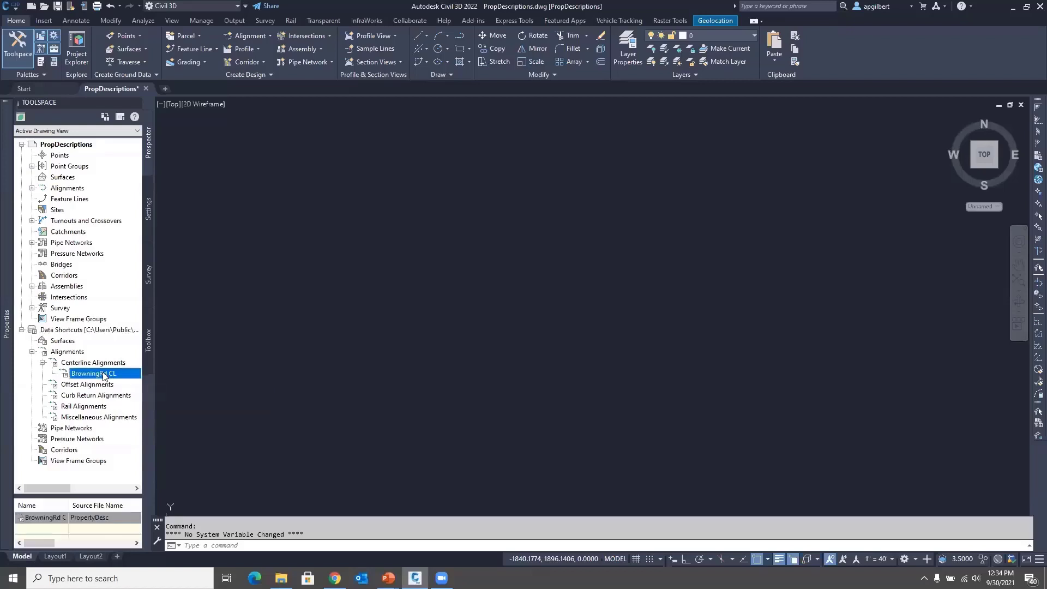
right_click(104, 375)
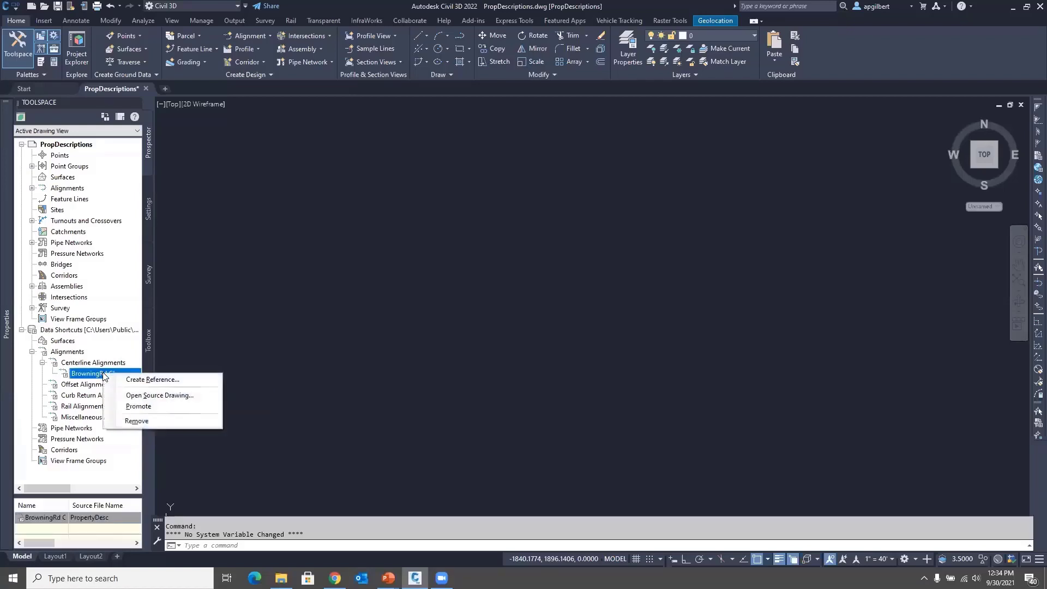
click(135, 382)
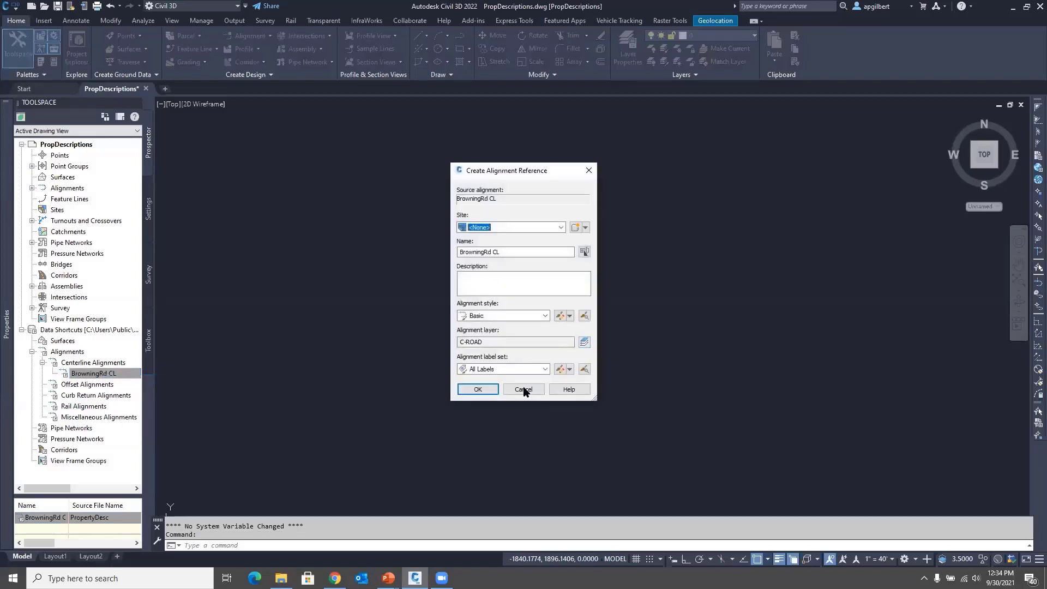
click(479, 391)
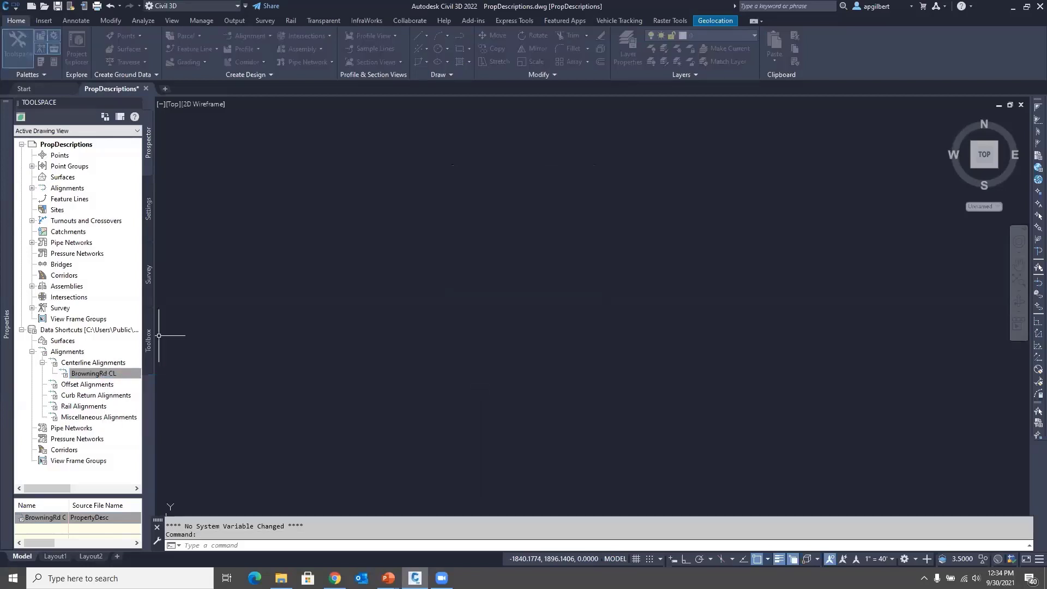
middle_click(483, 366)
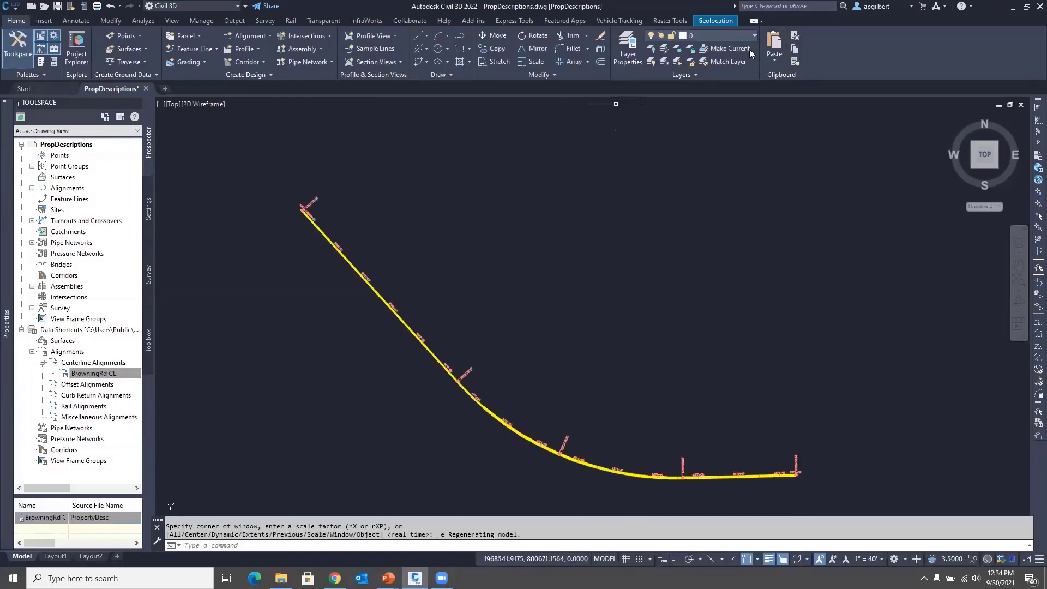
Step: Turn on the aerial online map behind the BrowningRd CL alignment
click(716, 21)
click(175, 64)
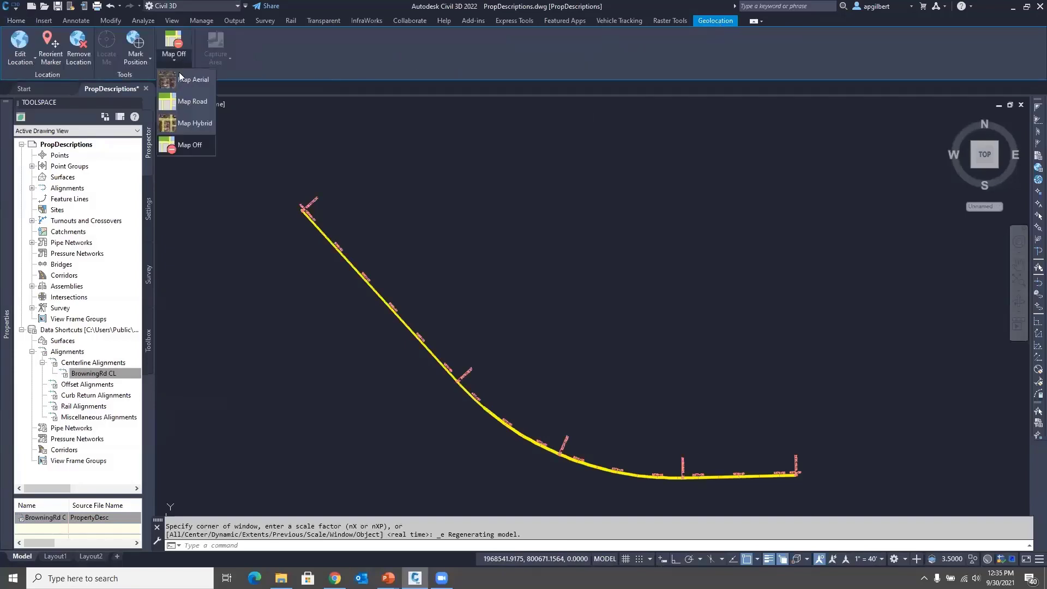
click(189, 135)
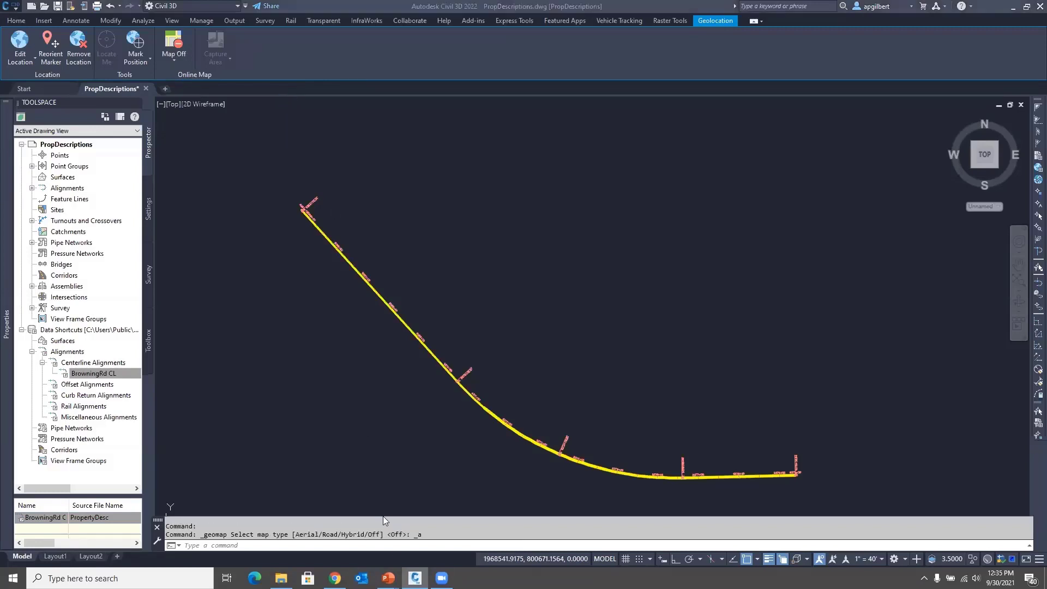
Step: Check the new right-of-way stations and offsets around tract 322 in the Right of Way Plans PDF and return to the Civil 3D drawing
mouse_move(336, 579)
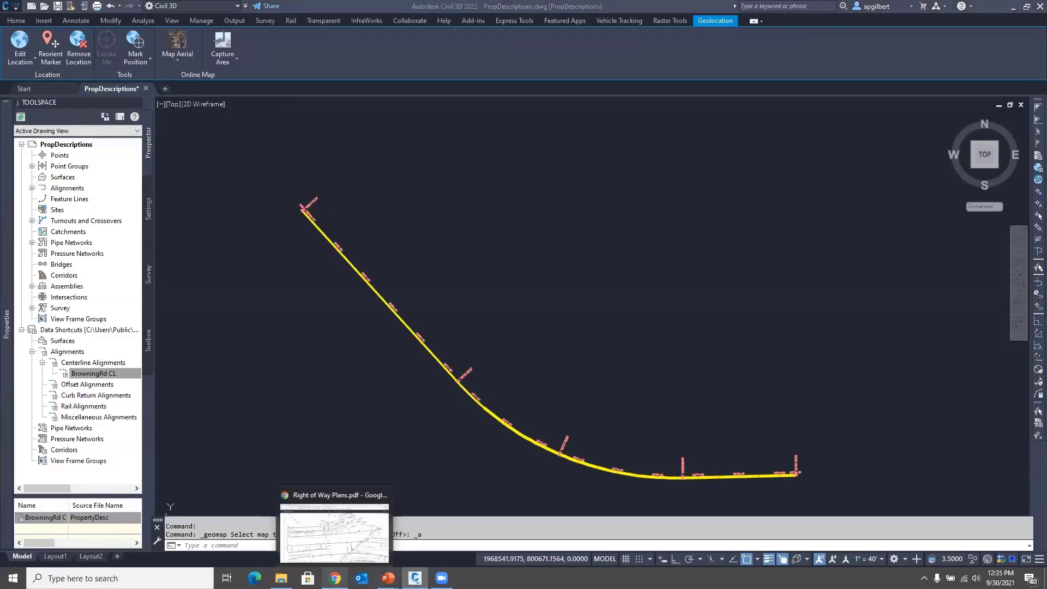
click(336, 548)
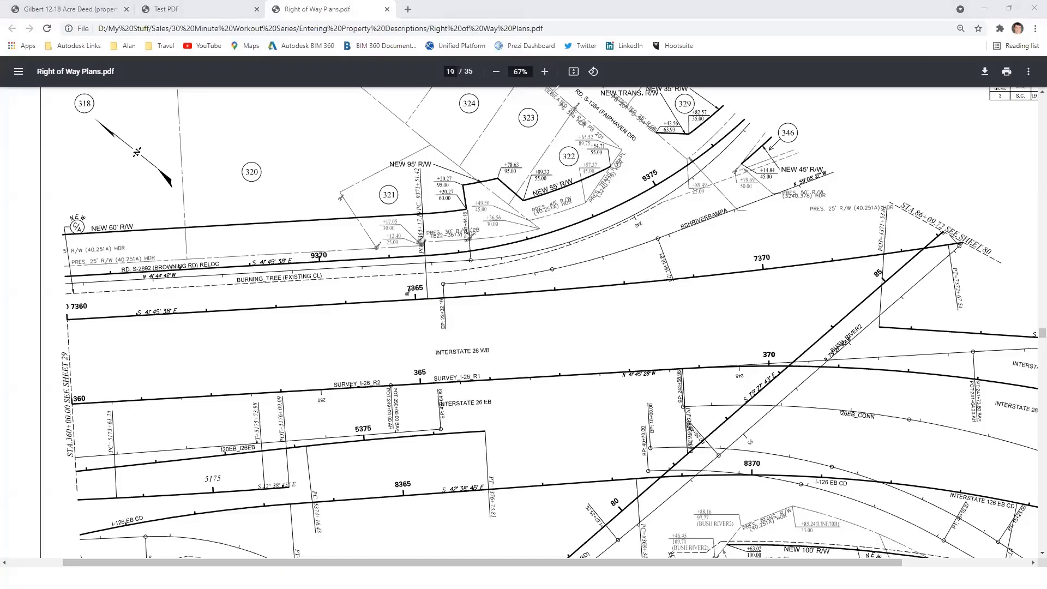
click(624, 146)
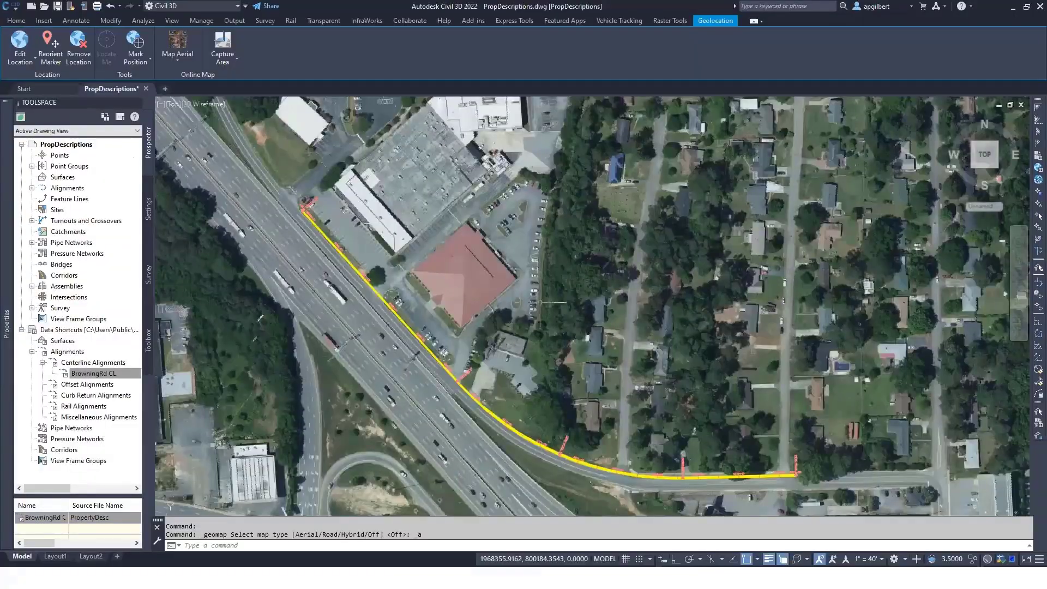
Step: Create a Station/Offset point on the BrowningRd CL alignment at station 937465.52, offset -89.75, with default description and elevation
middle_drag(557, 406, 522, 292)
scroll(523, 292, up, 2)
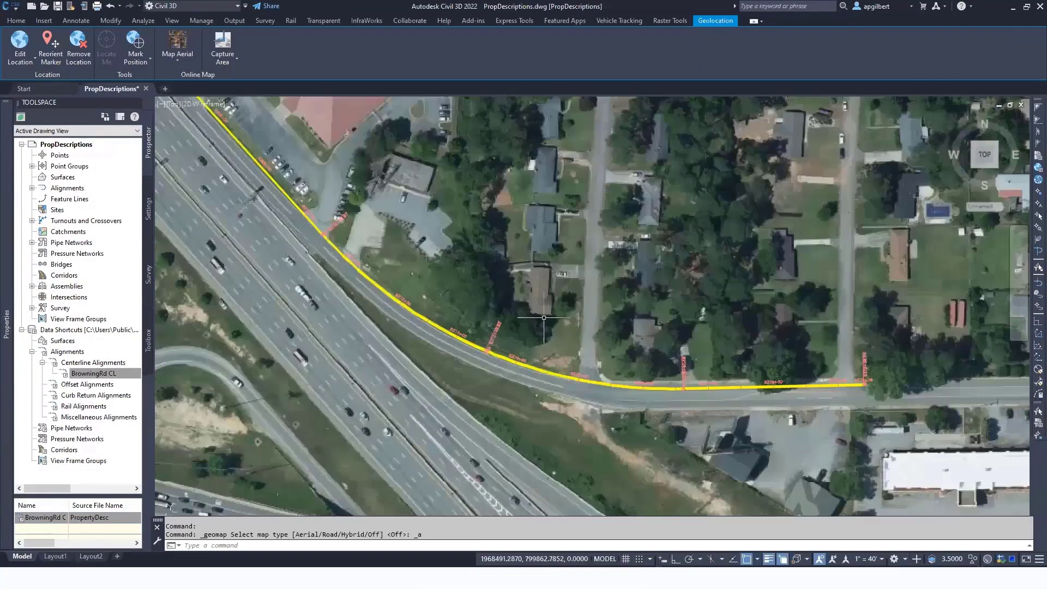
scroll(546, 327, up, 2)
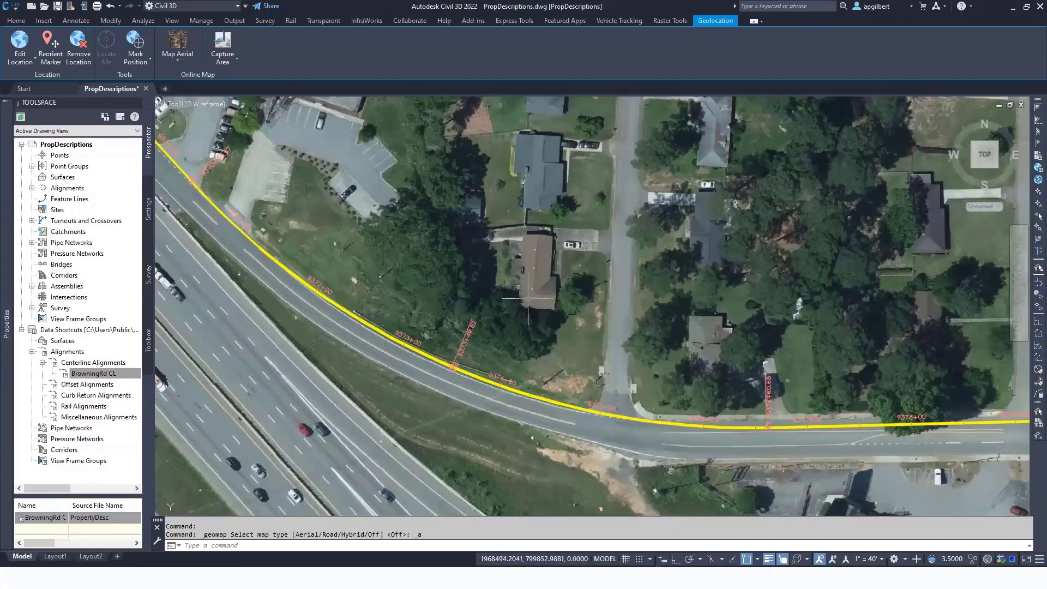
click(24, 22)
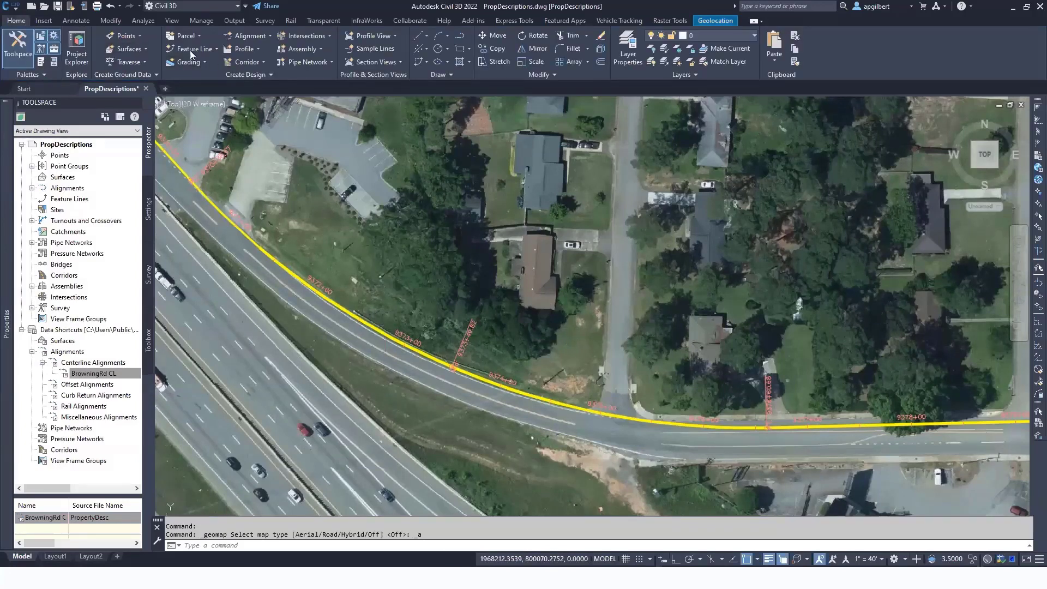
click(139, 40)
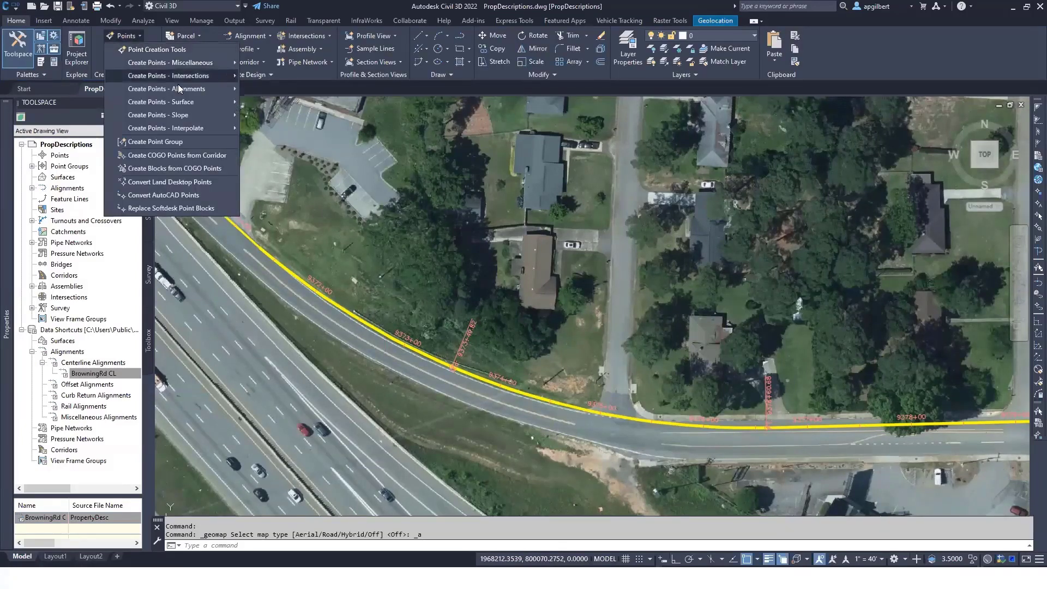
mouse_move(229, 89)
click(266, 88)
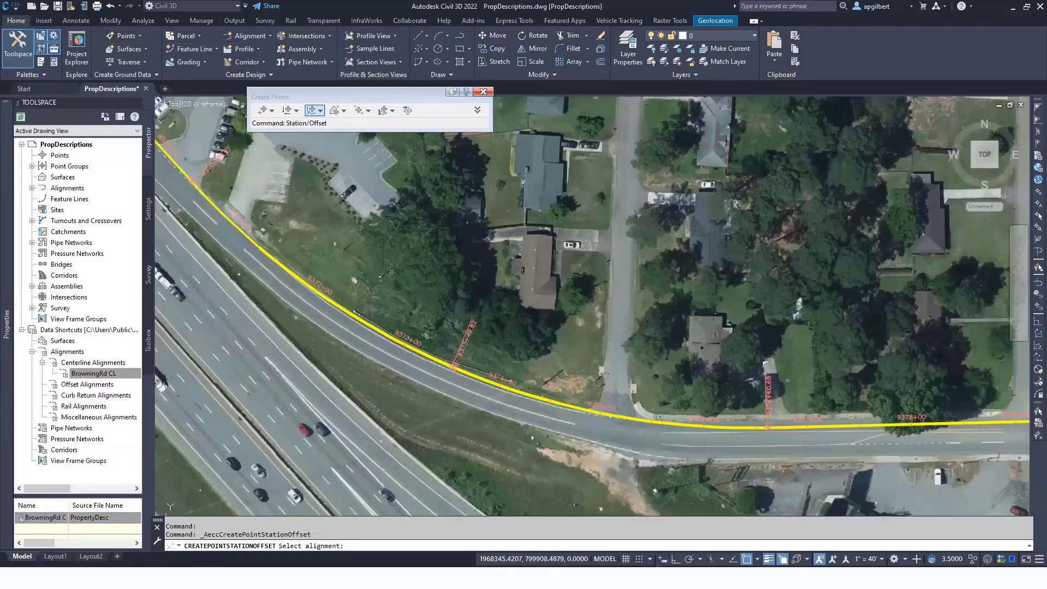
click(540, 400)
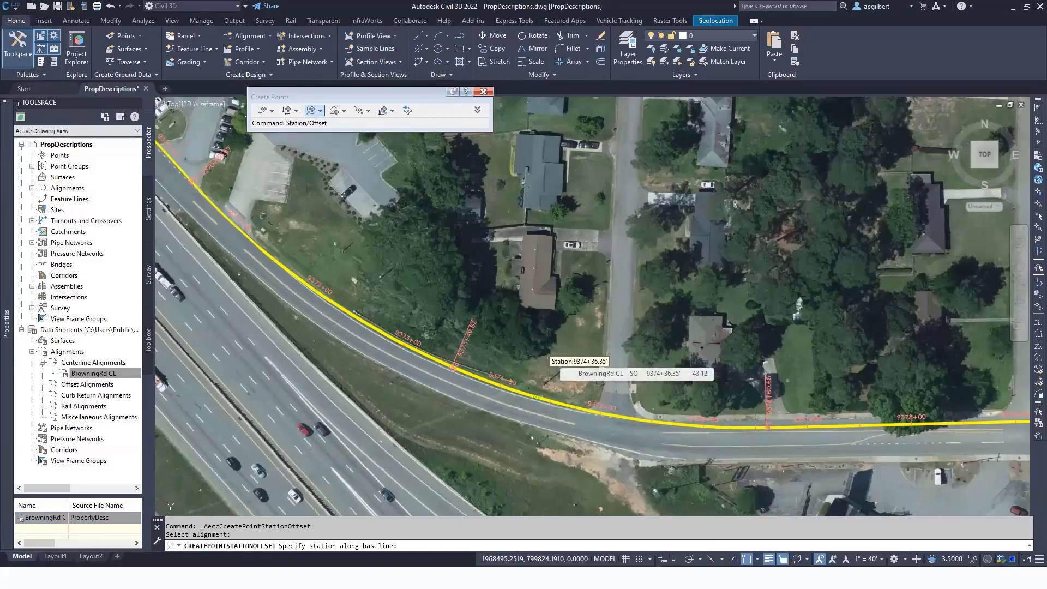
text(937465.52)
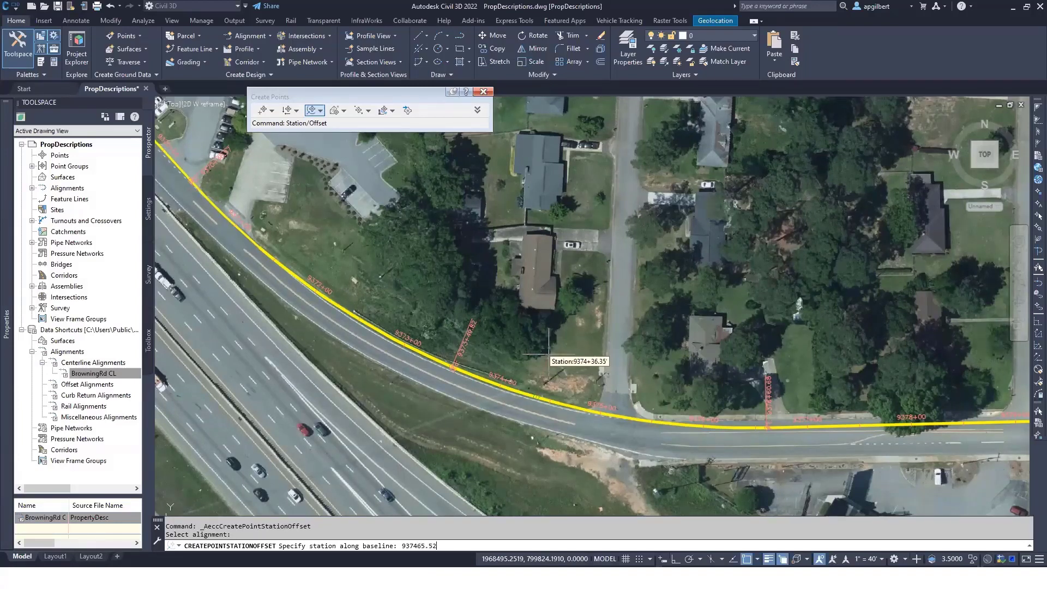
key(Return)
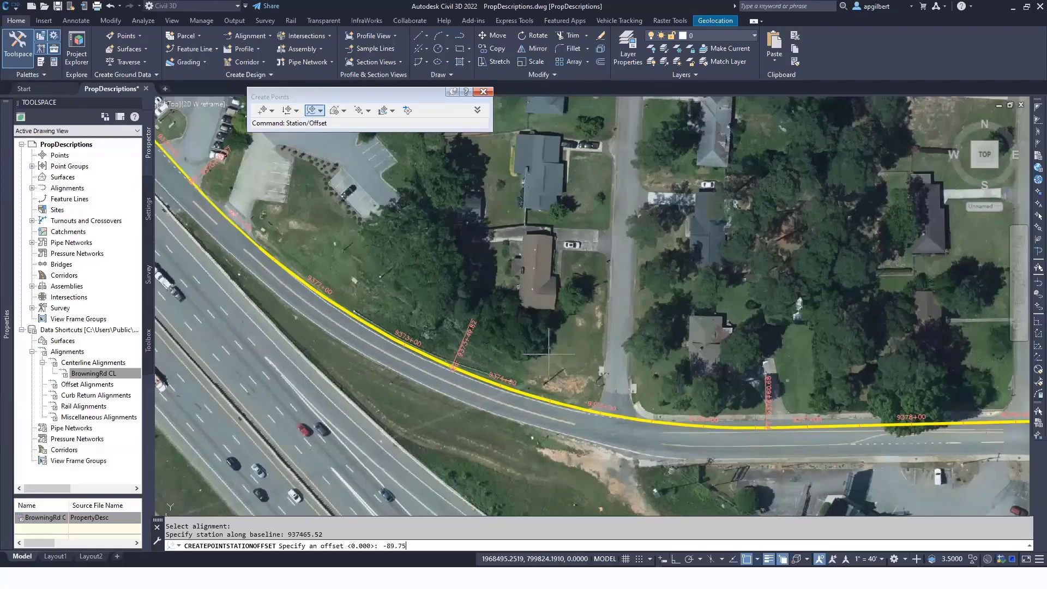
key(Return)
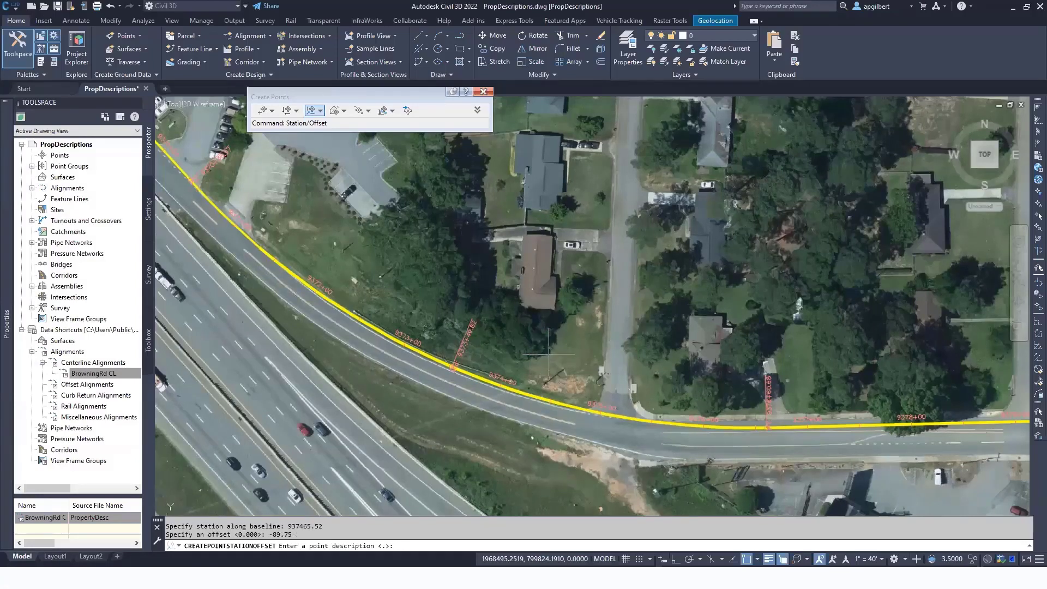
key(Return)
key(Return)
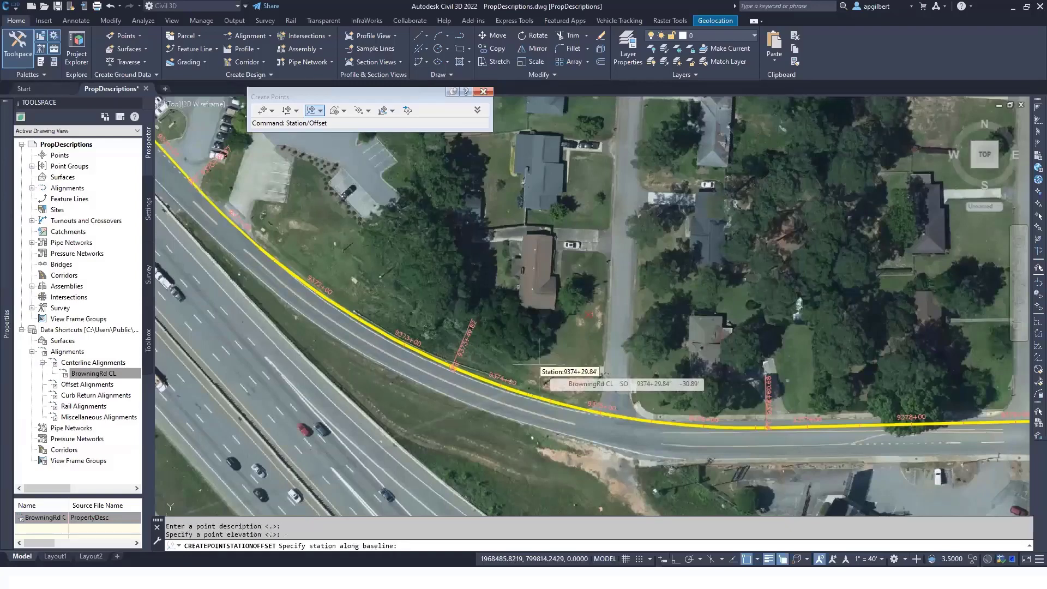
Step: Add a second point at station 937454.71, offset -55, with default description and elevation
text(937454.71)
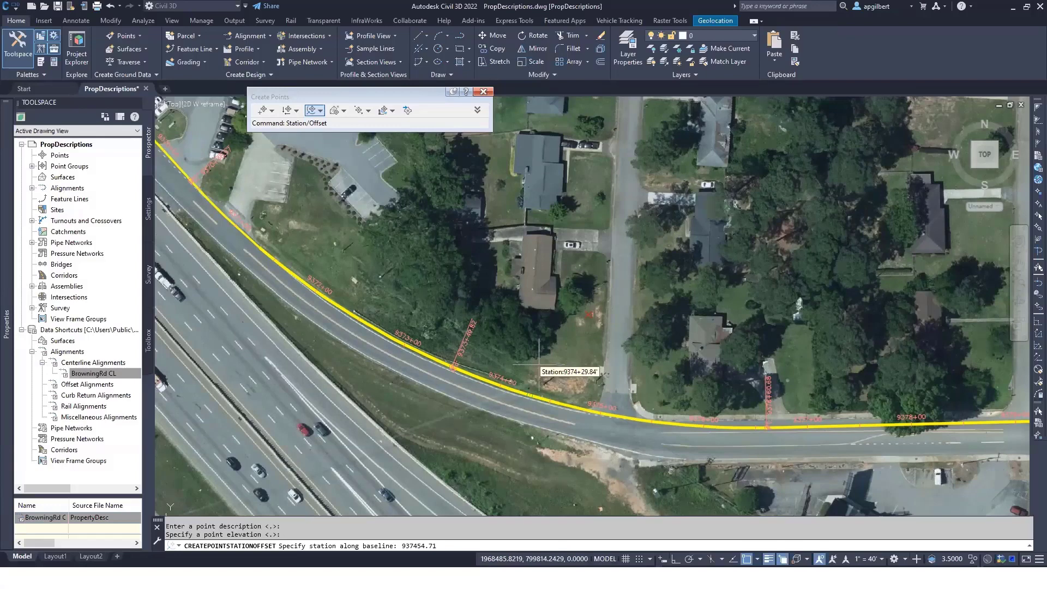
key(Return)
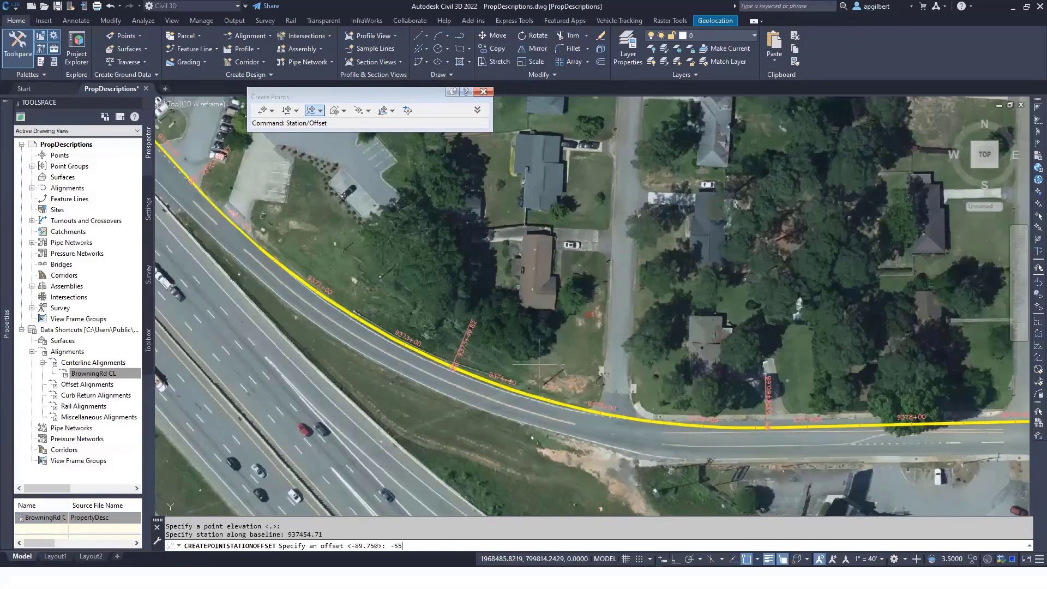
key(Return)
key(Return)
key(Return)
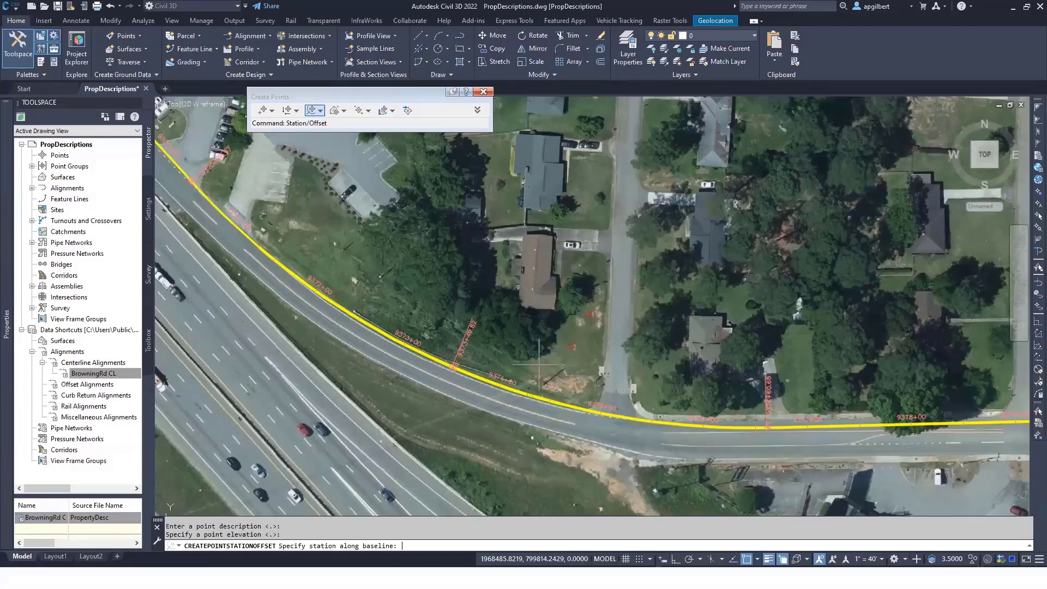
Step: Add a third point at station 937309.33, offset -55, with default description and elevation, and close the point creation tools
text(937309.33)
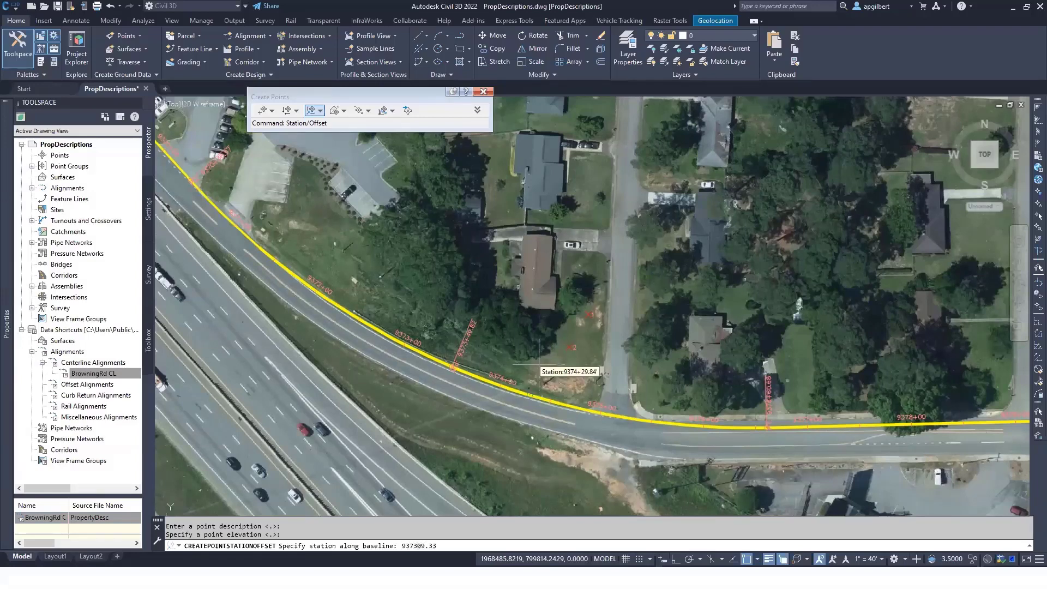
key(Return)
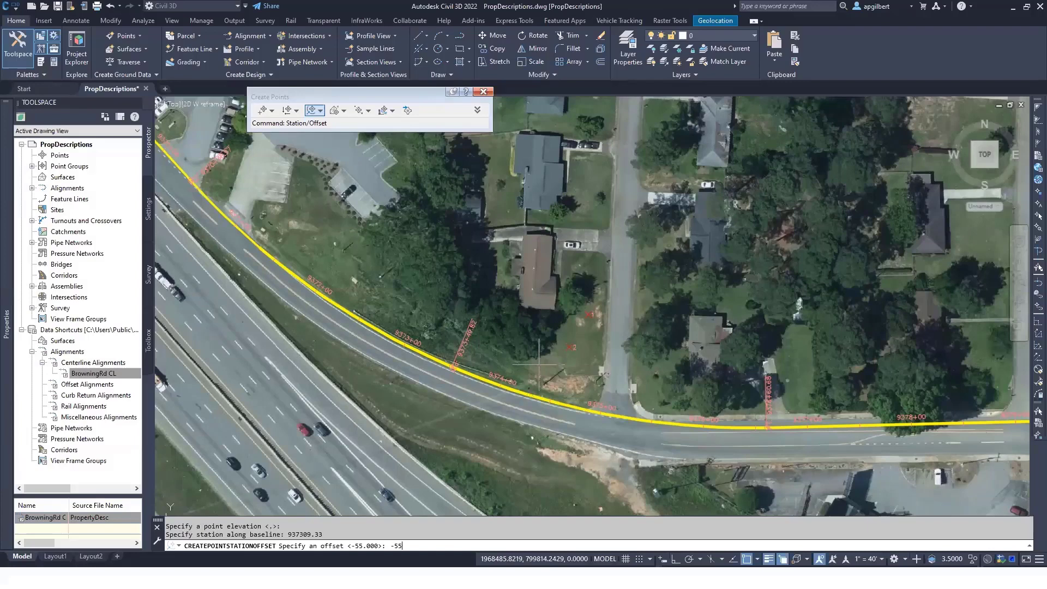
key(Return)
key(Return)
key(Return)
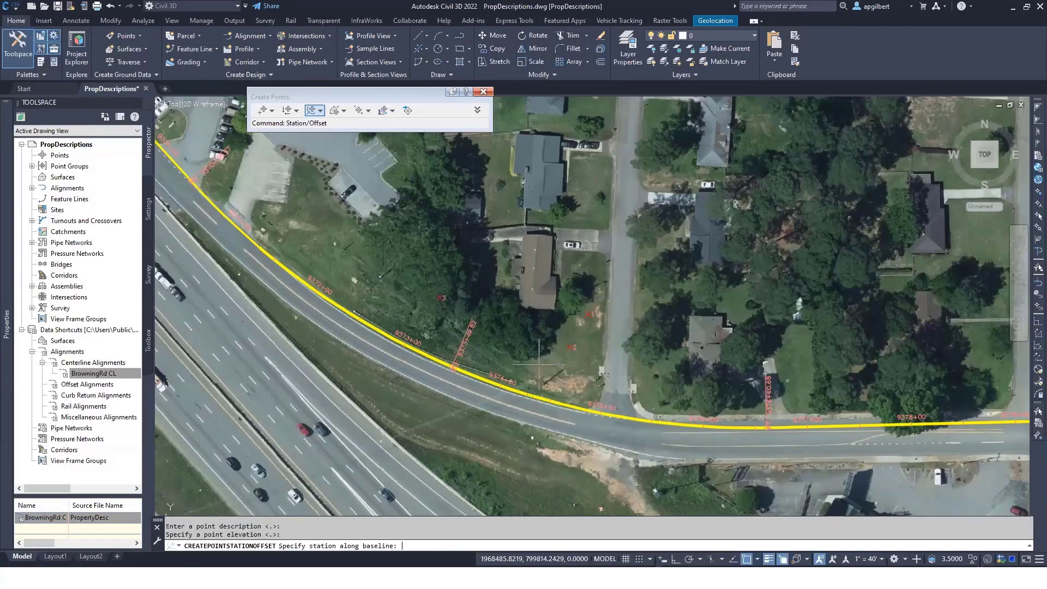
key(Escape)
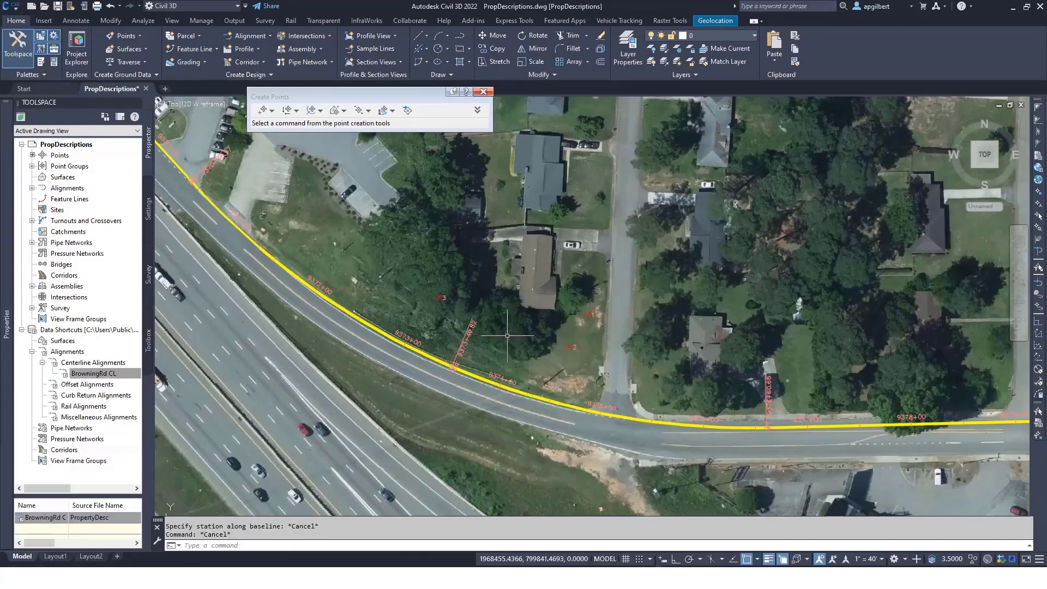
click(484, 91)
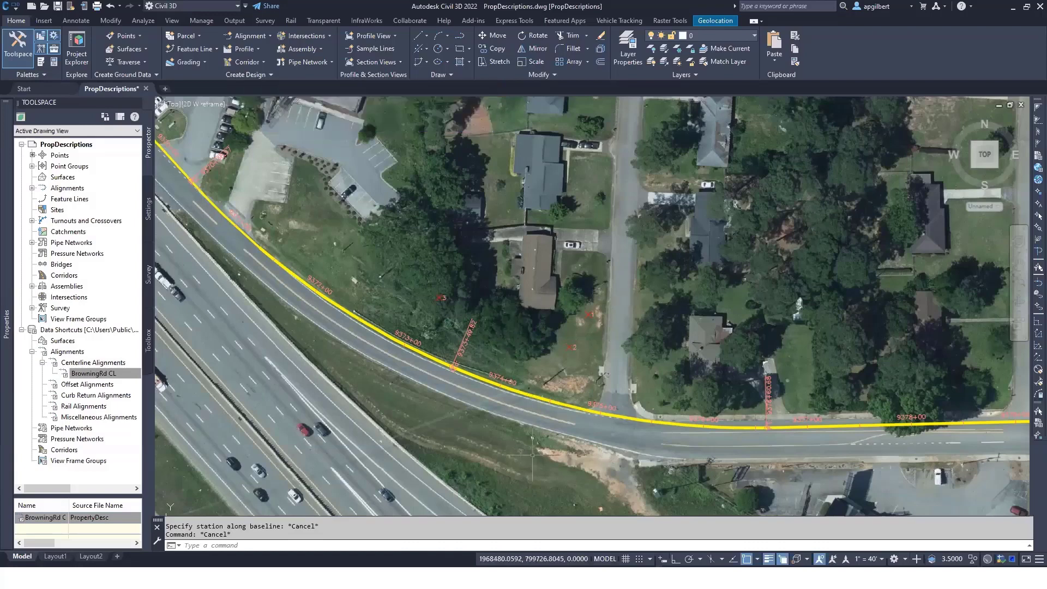
Step: Compare the placed points with the Right of Way Plans PDF and open the property plat PDF
key(alt+Tab)
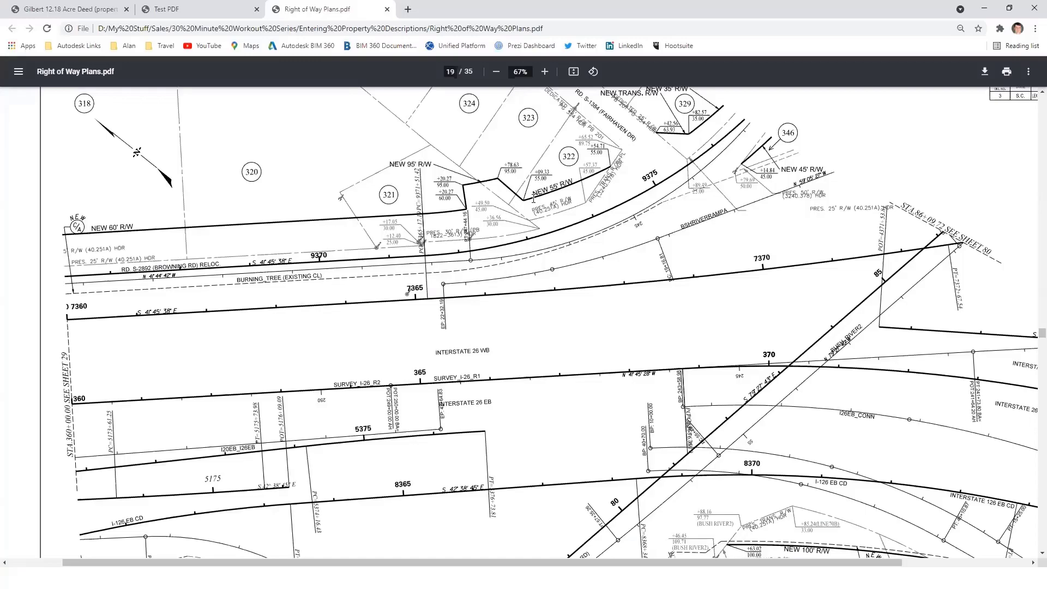
key(alt+Tab)
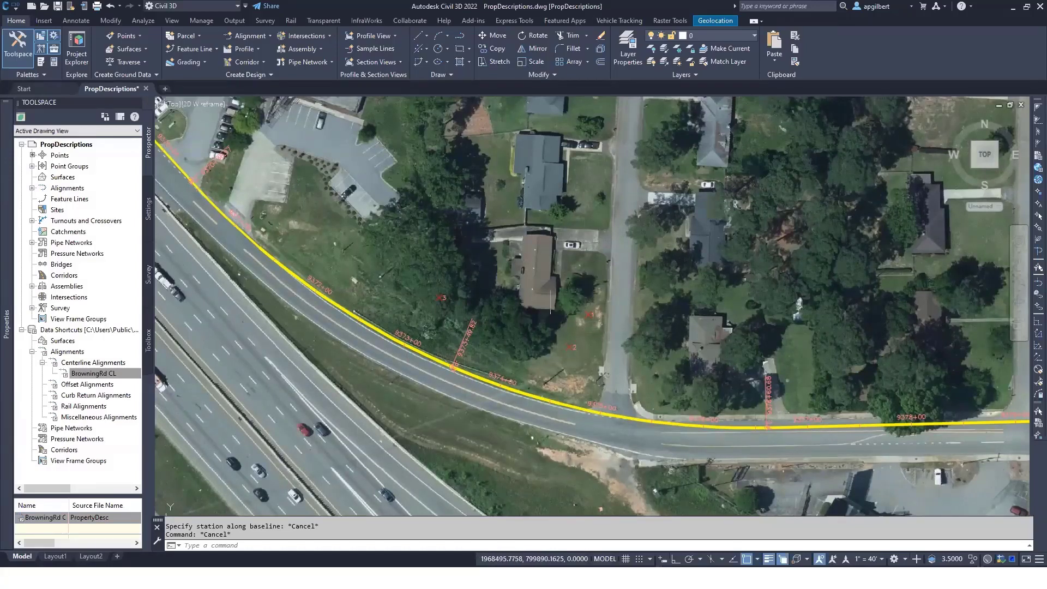
key(alt+Tab)
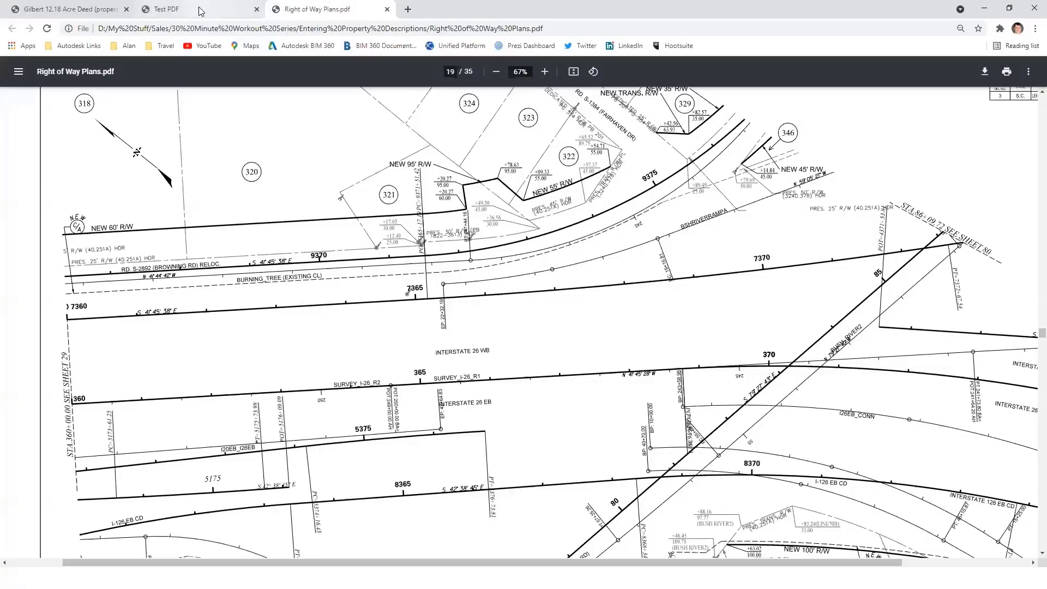
click(216, 10)
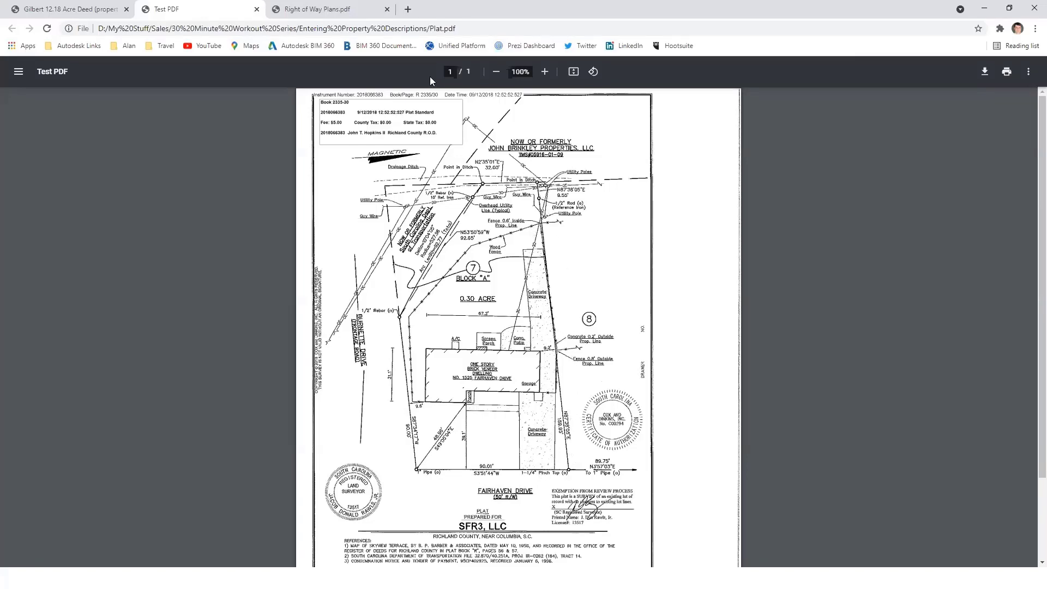
Step: Return to Civil 3D, open the Traverse Editor and start the traverse at occupied point 1
key(alt+Tab)
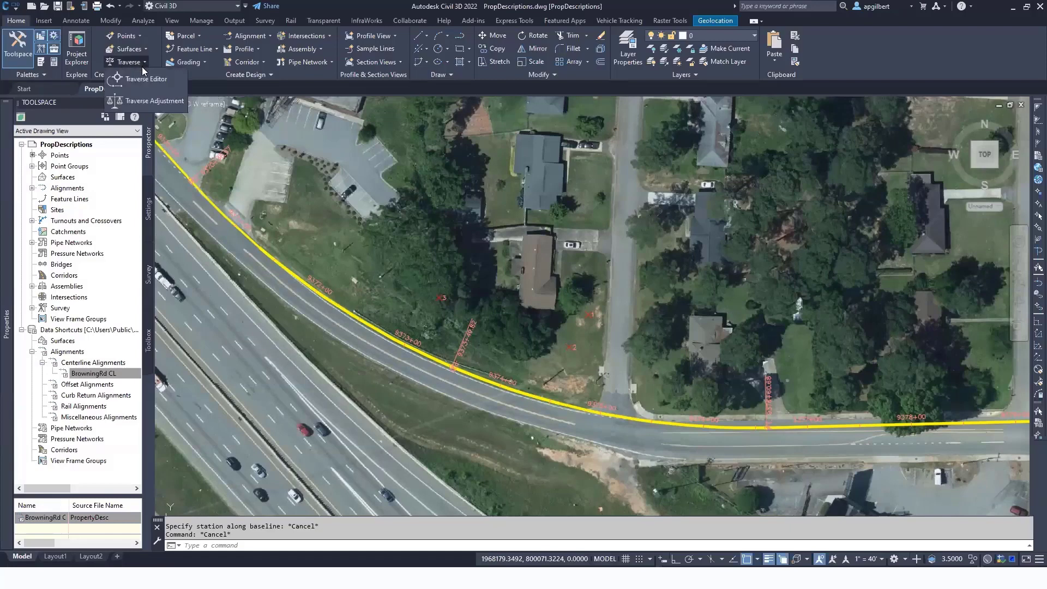
click(128, 61)
click(305, 433)
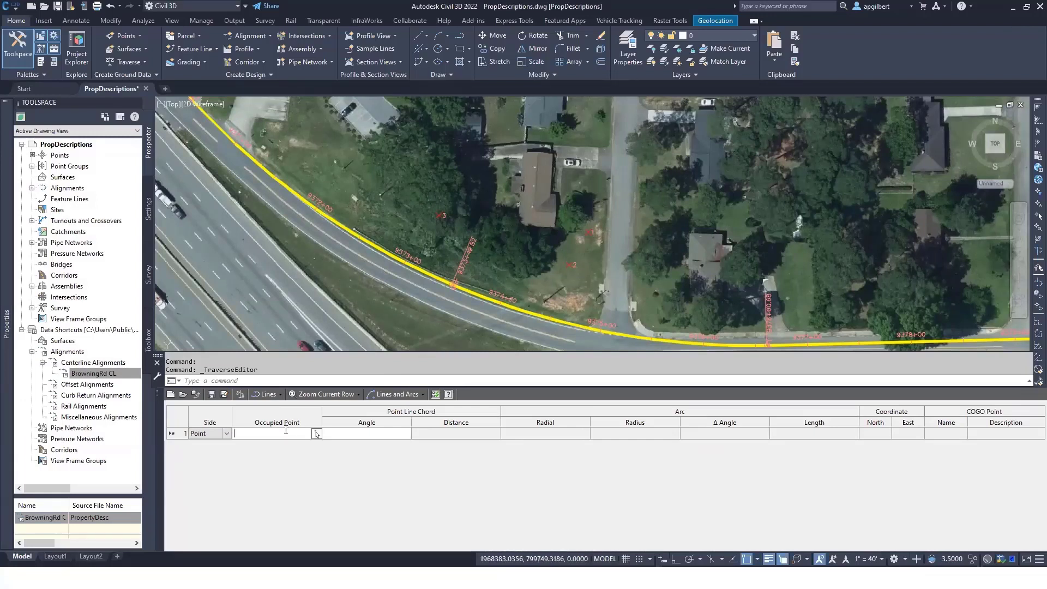
text(1)
key(Tab)
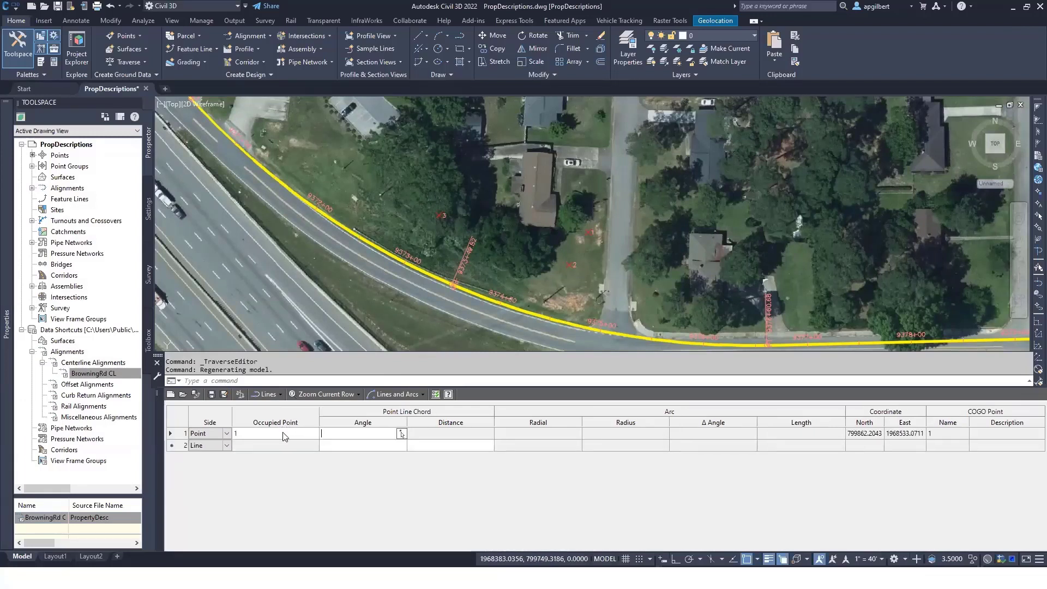
Step: Add a line course from point 1 with angle n 3 51 44 e and distance 90.01
click(350, 445)
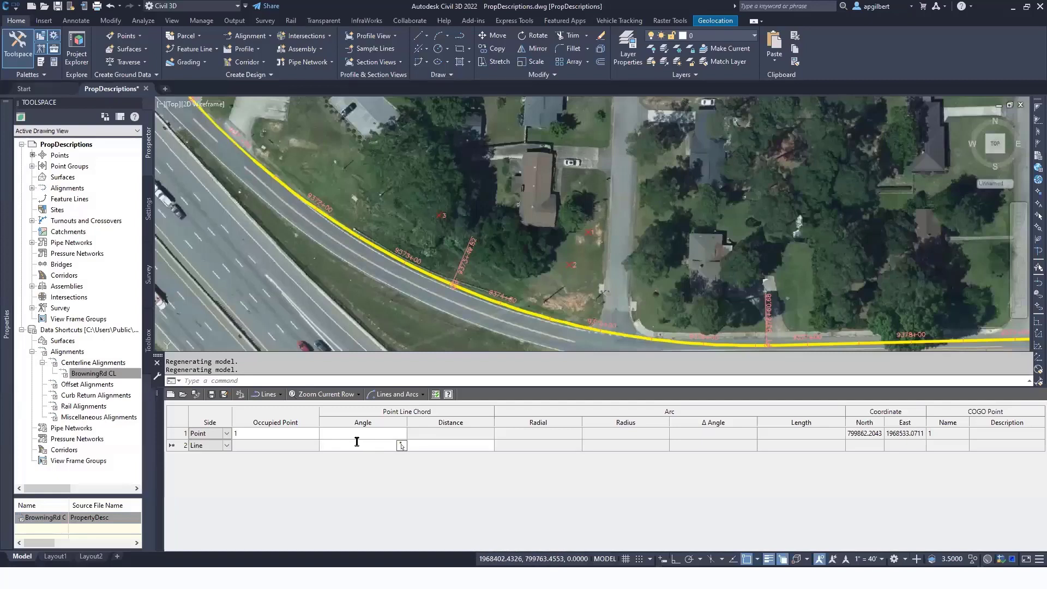
text(n 3 51 44 e)
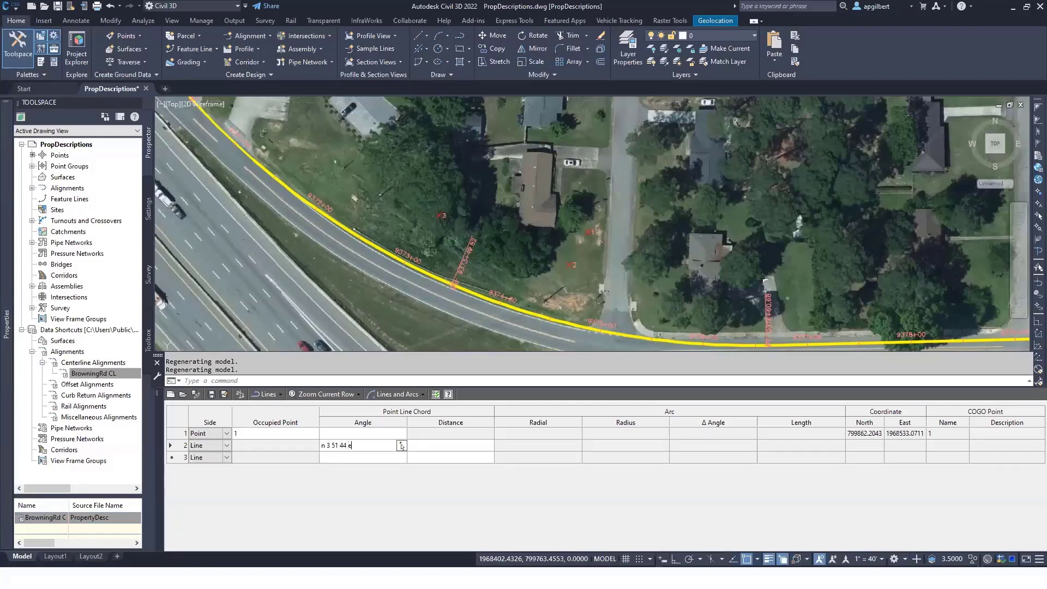
key(Tab)
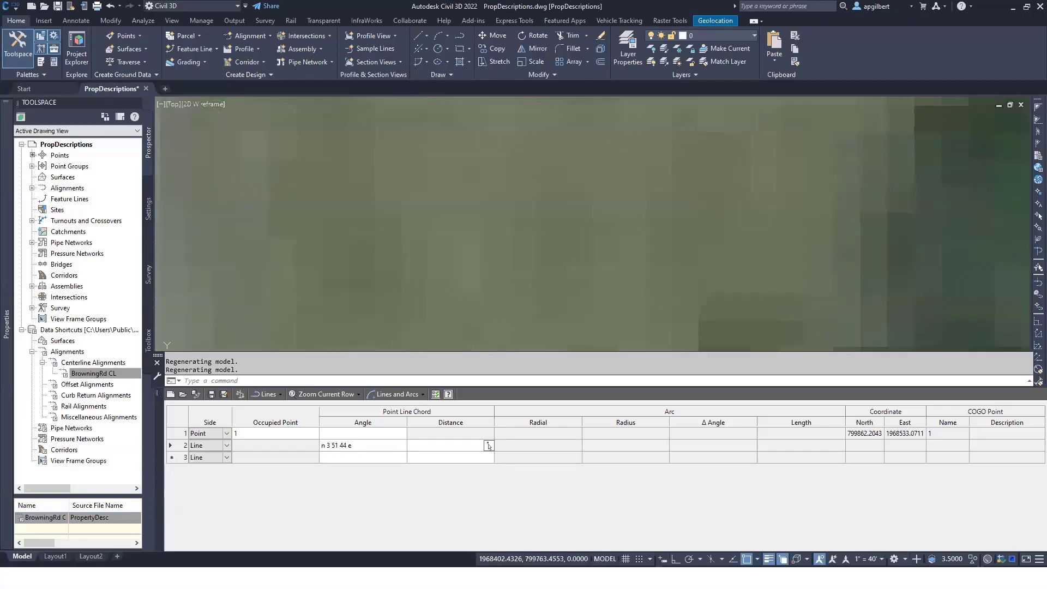
text(90.01)
key(Tab)
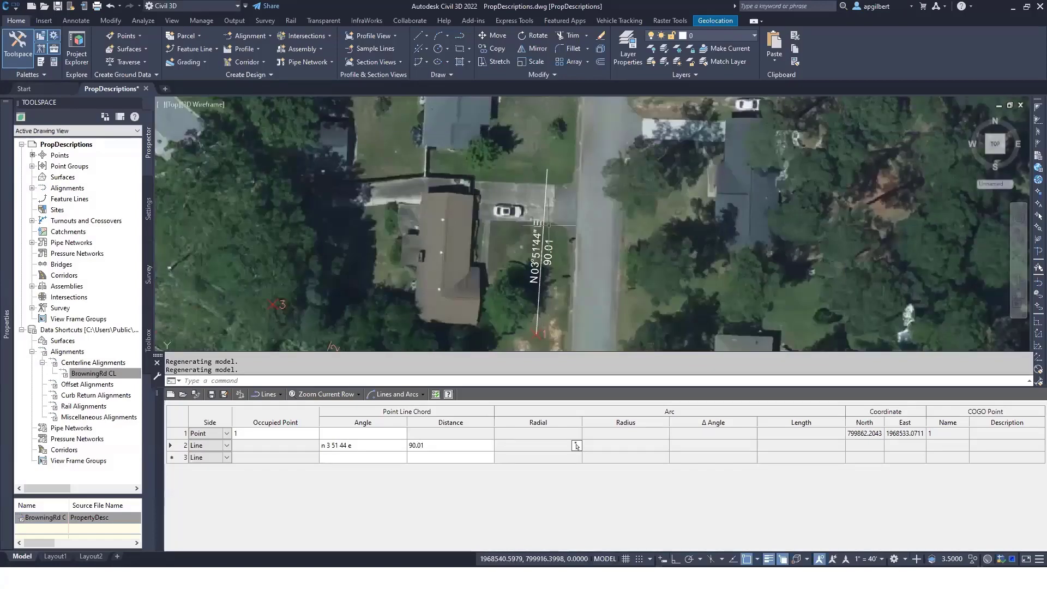
click(271, 397)
click(271, 396)
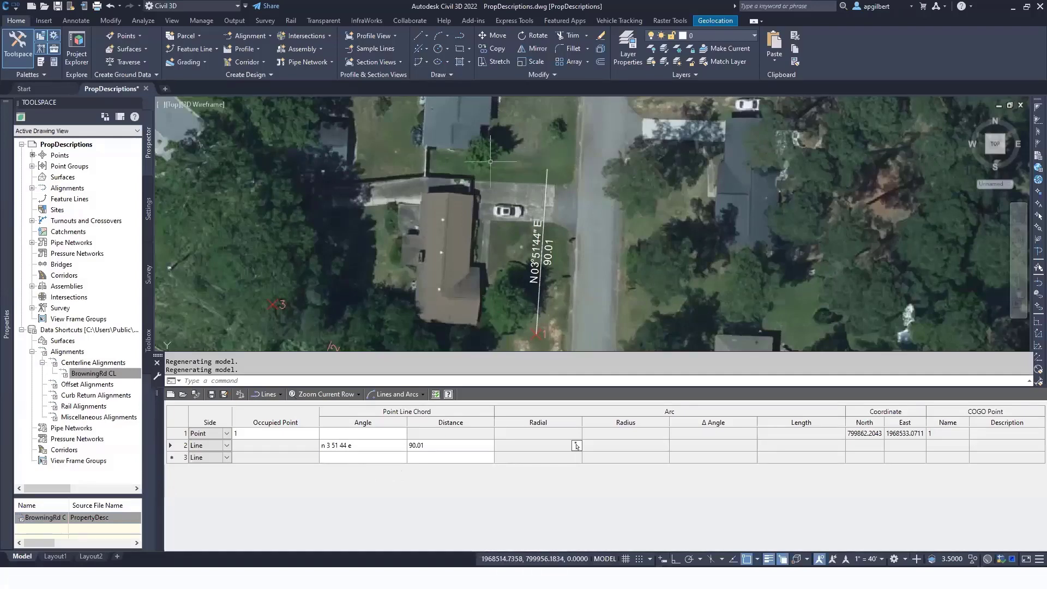
Step: Add the next line course with angle s 87 38 05 w and distance 159.95
click(352, 459)
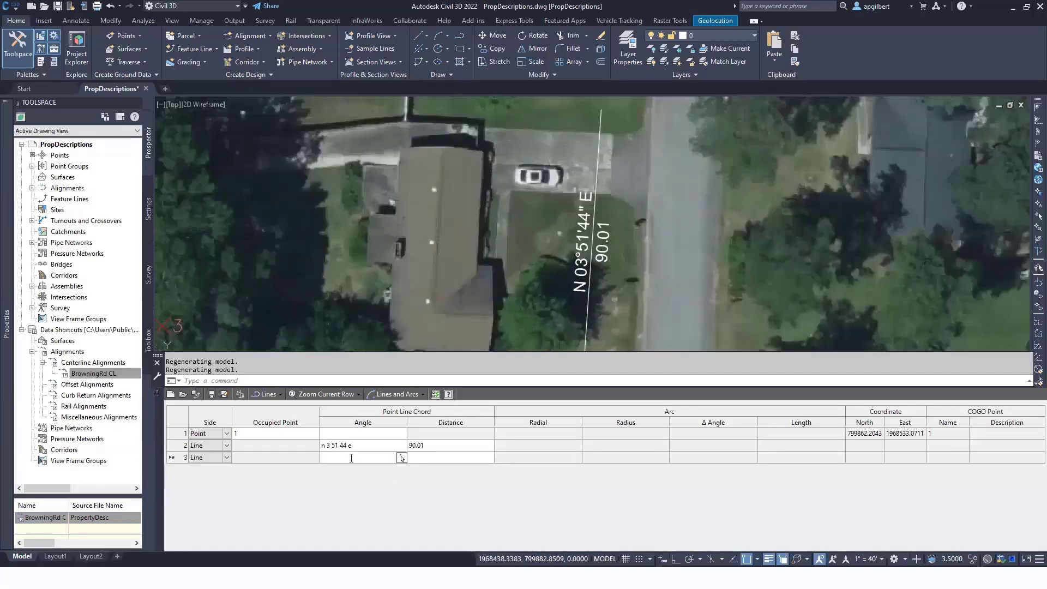
text(s 87)
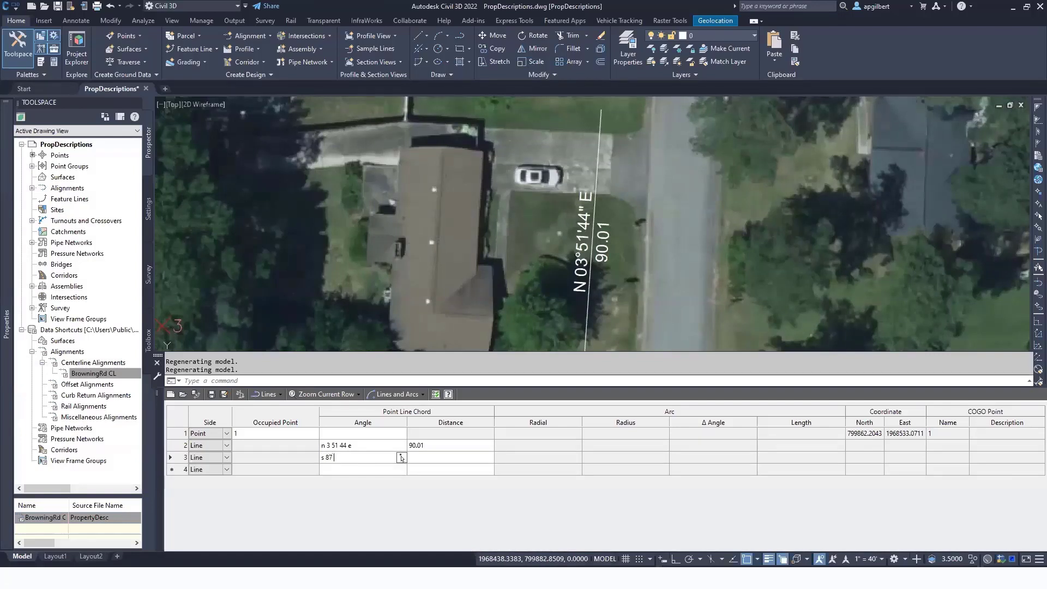
text( 38 05 w)
key(Tab)
text(159.95)
key(Tab)
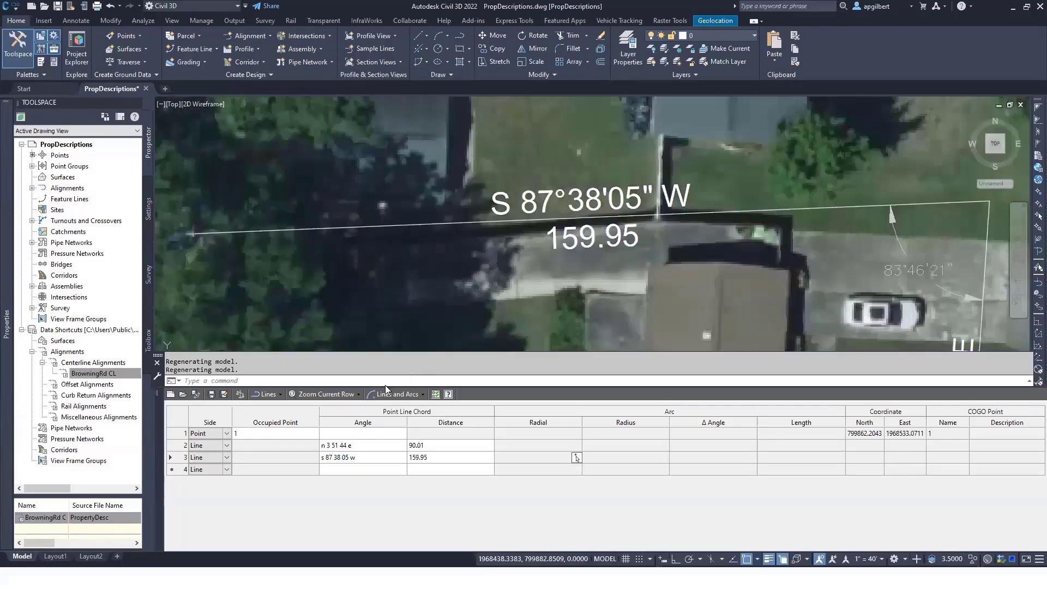
Step: Set the Traverse Editor's zoom behaviour to No Zoom and show the whole traverse in the drawing
click(358, 393)
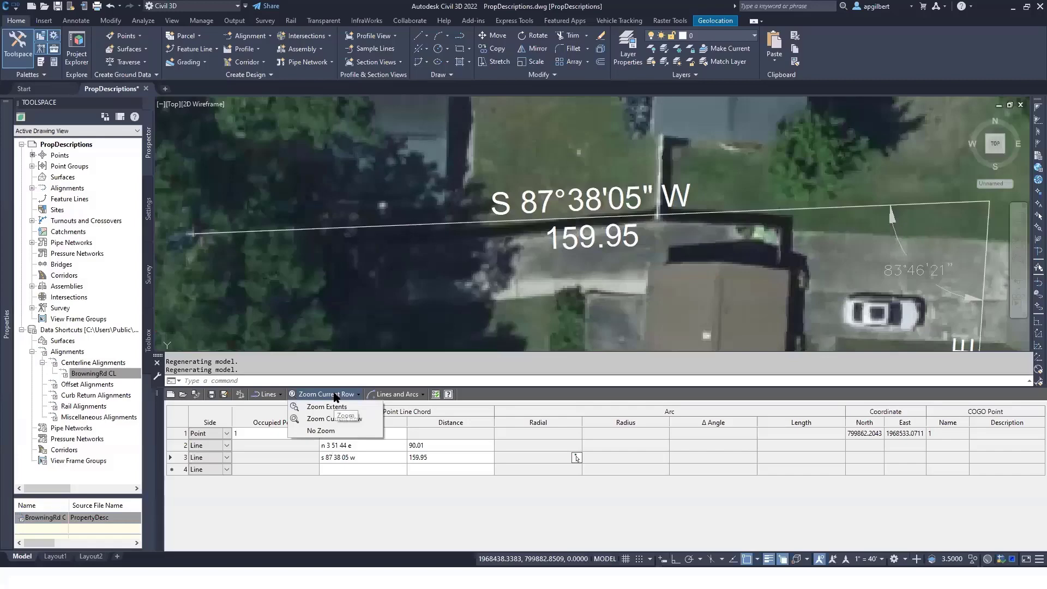
click(329, 431)
scroll(456, 187, down, 5)
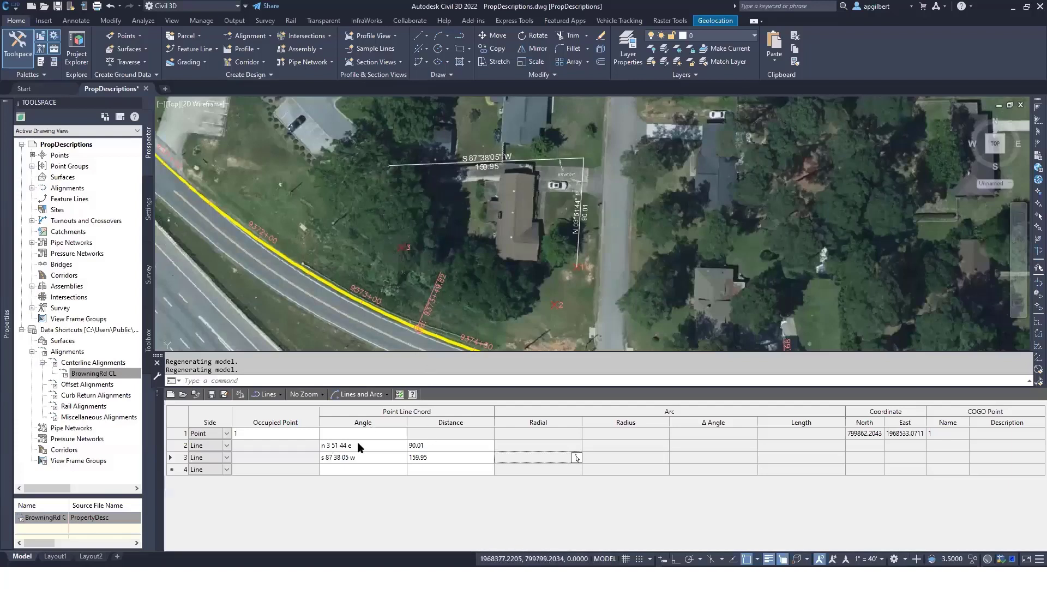
Step: Make the fourth traverse row a Point side that runs to occupied point 3
click(353, 470)
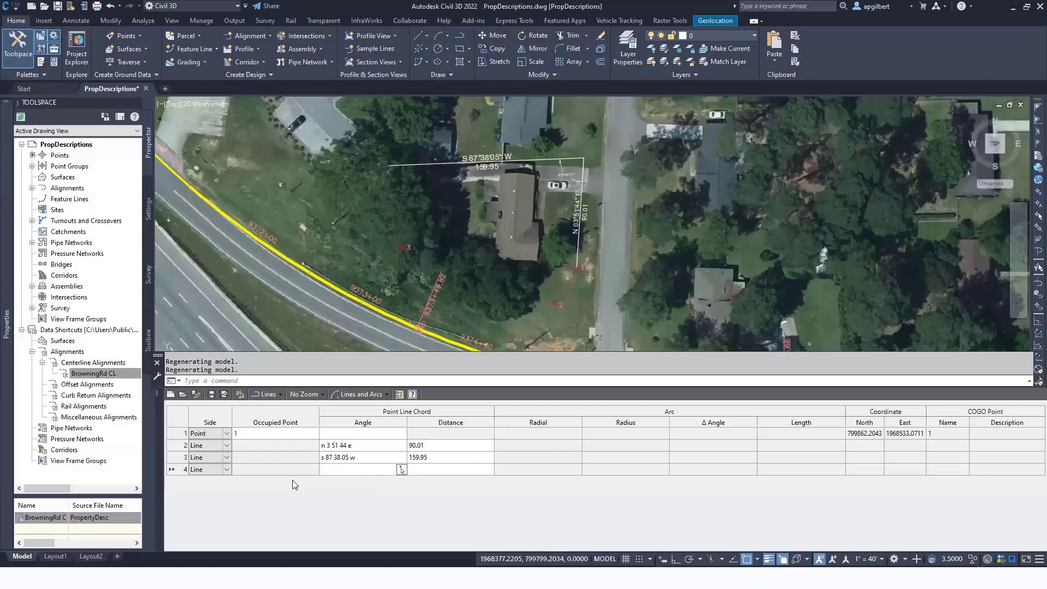
click(226, 470)
click(212, 482)
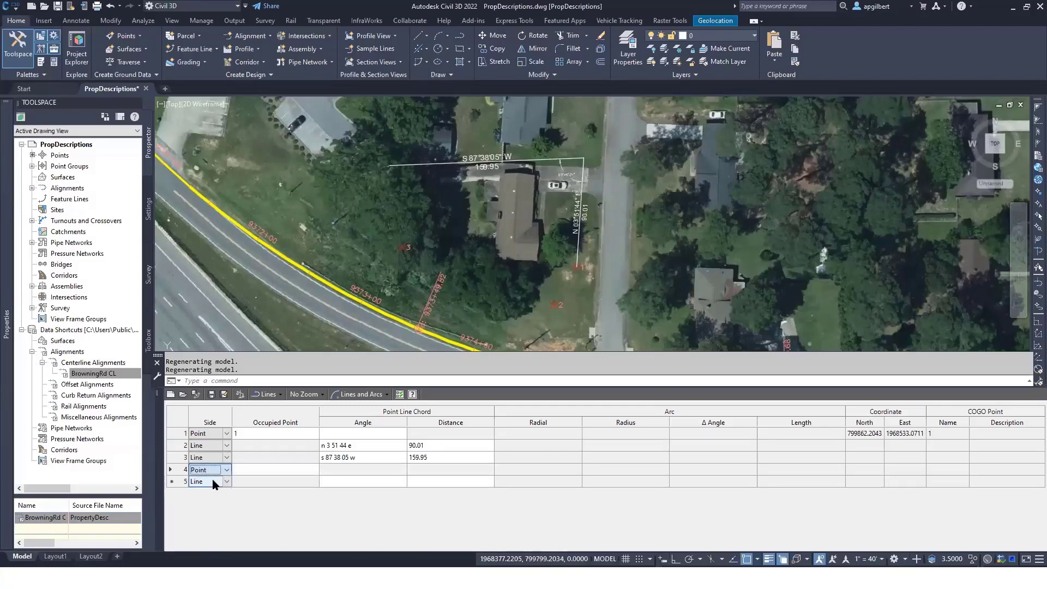
click(269, 470)
key(Tab)
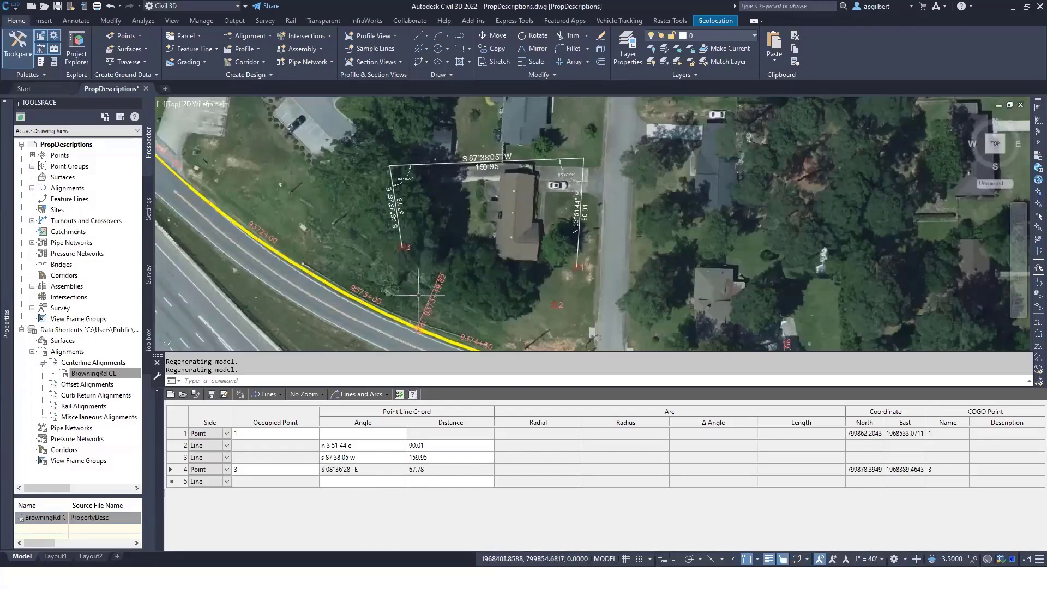
middle_drag(447, 306, 404, 270)
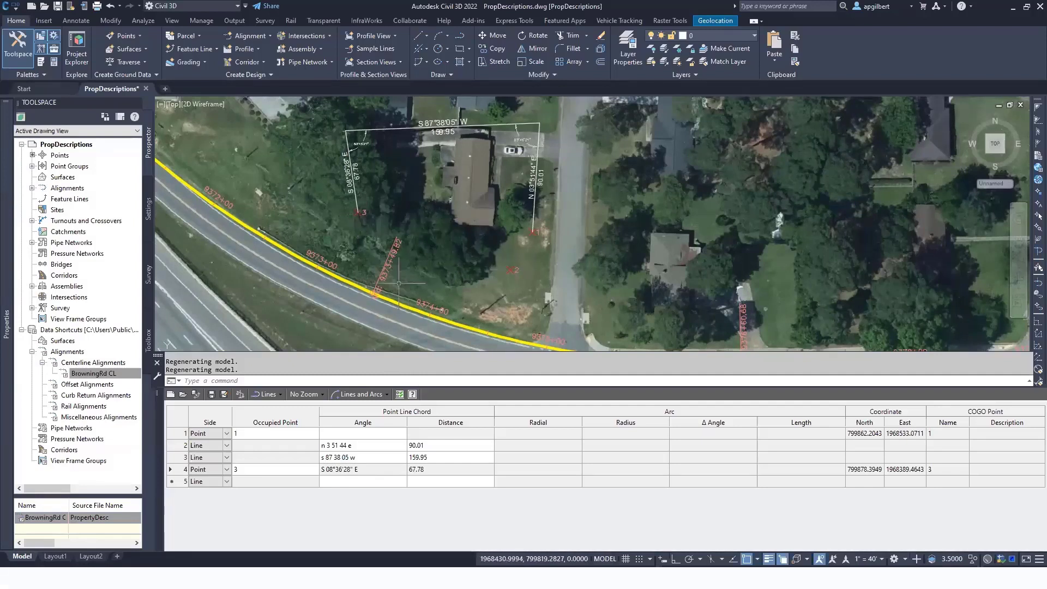
Step: Add a Chord Arc as the fifth row, with angle and distance both taken from points 3..2 and radius 670
click(227, 481)
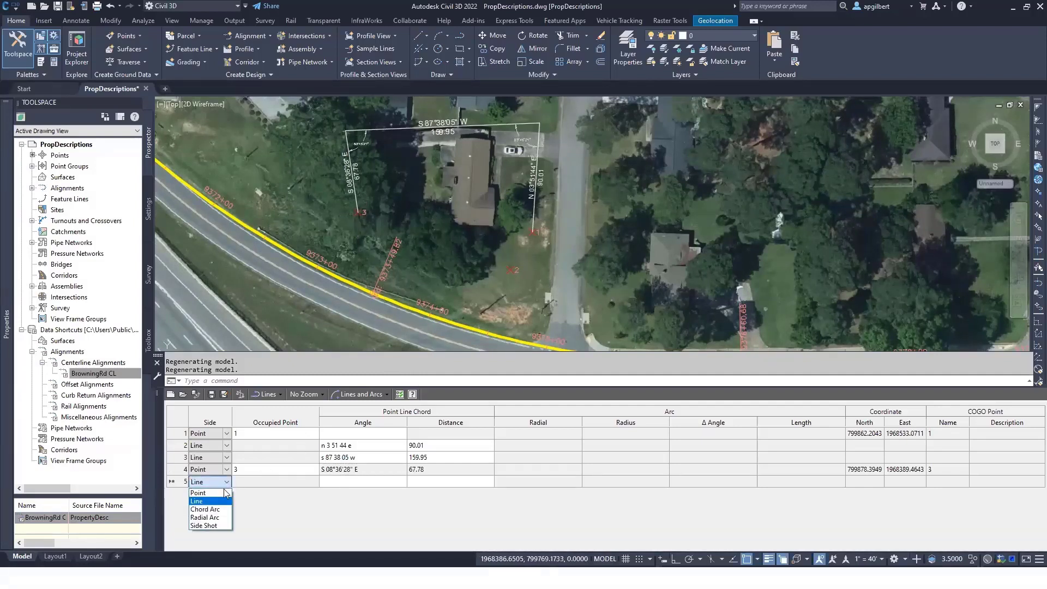
click(215, 509)
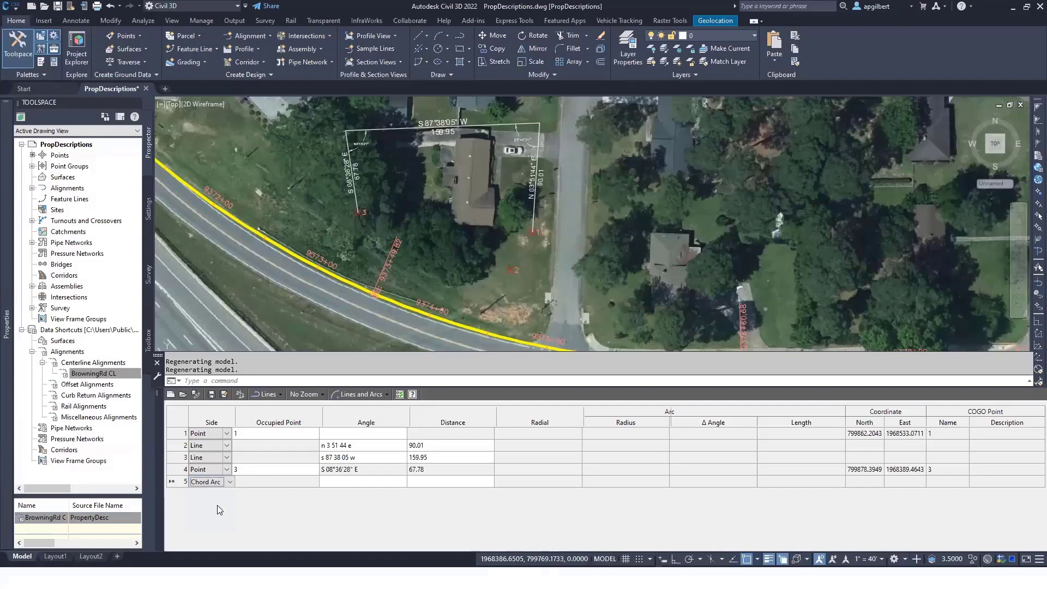
click(343, 481)
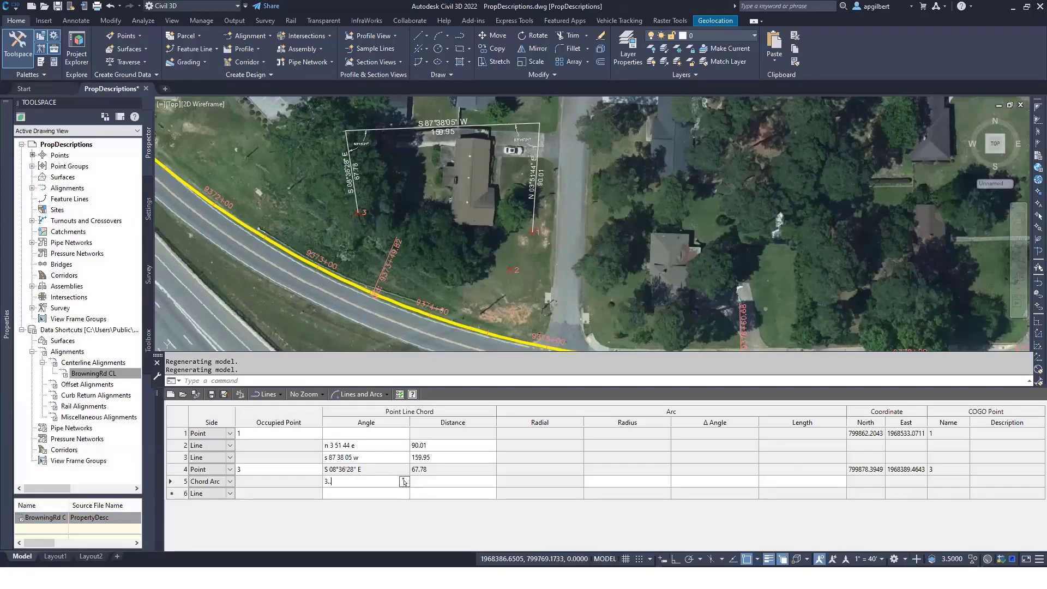
text(.2)
key(Tab)
text(3...2)
key(Tab)
text(670)
key(Tab)
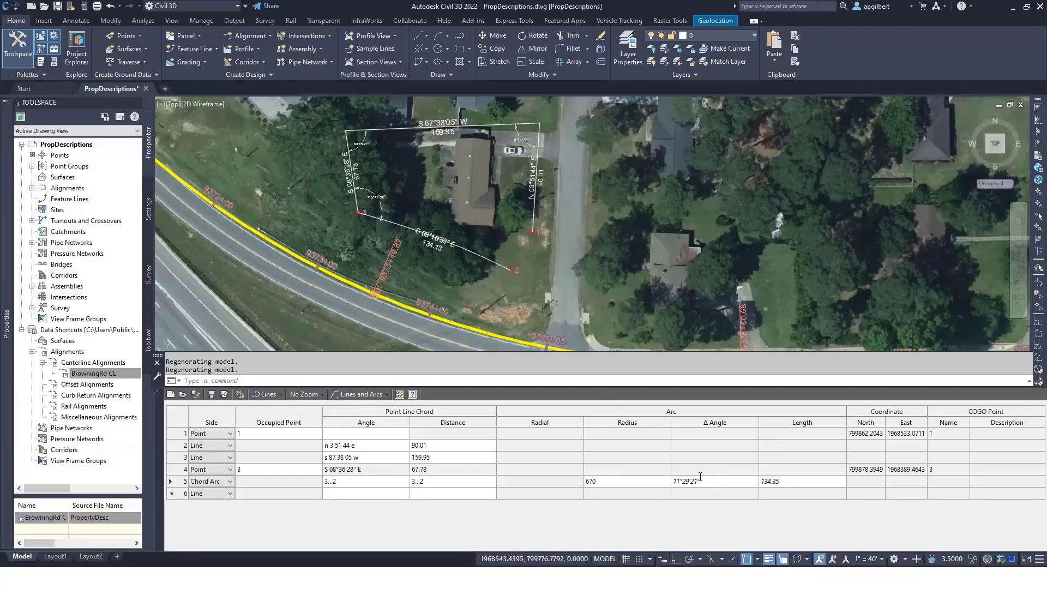
Step: Reverse the chord arc's curvature by making its delta angle negative, -11°29'21"
key(Left)
key(Left)
key(Left)
key(Home)
text(-)
key(Tab)
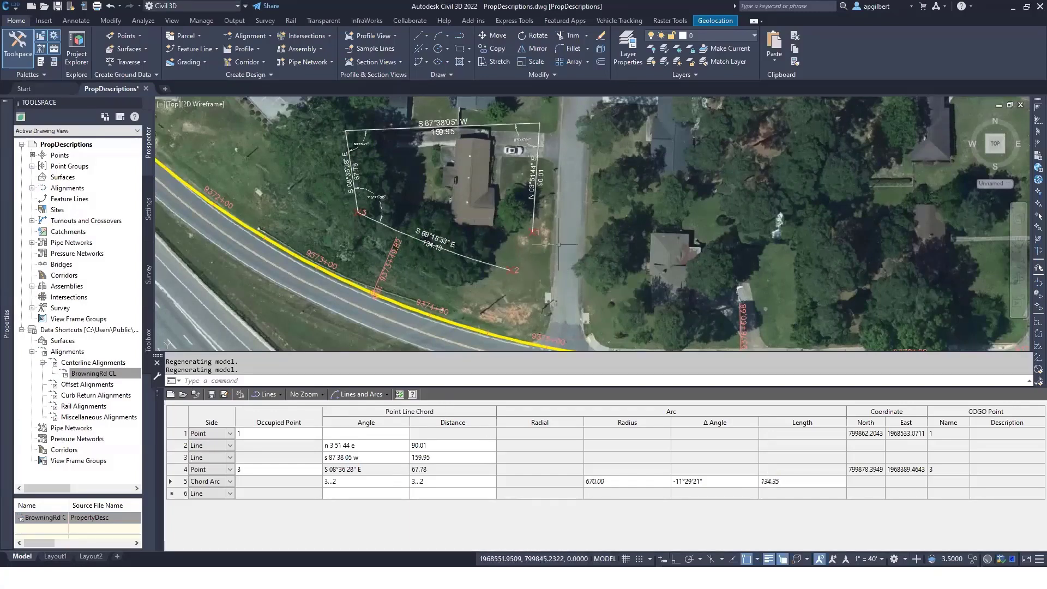
Step: Close the traverse with a Point side in the sixth row that returns to occupied point 1
click(213, 493)
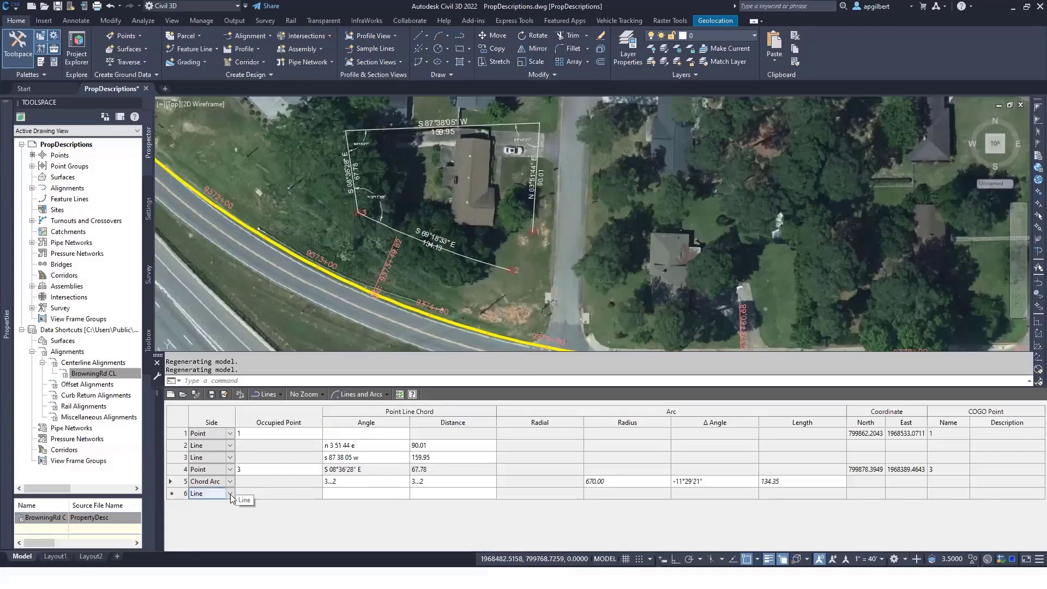
click(230, 496)
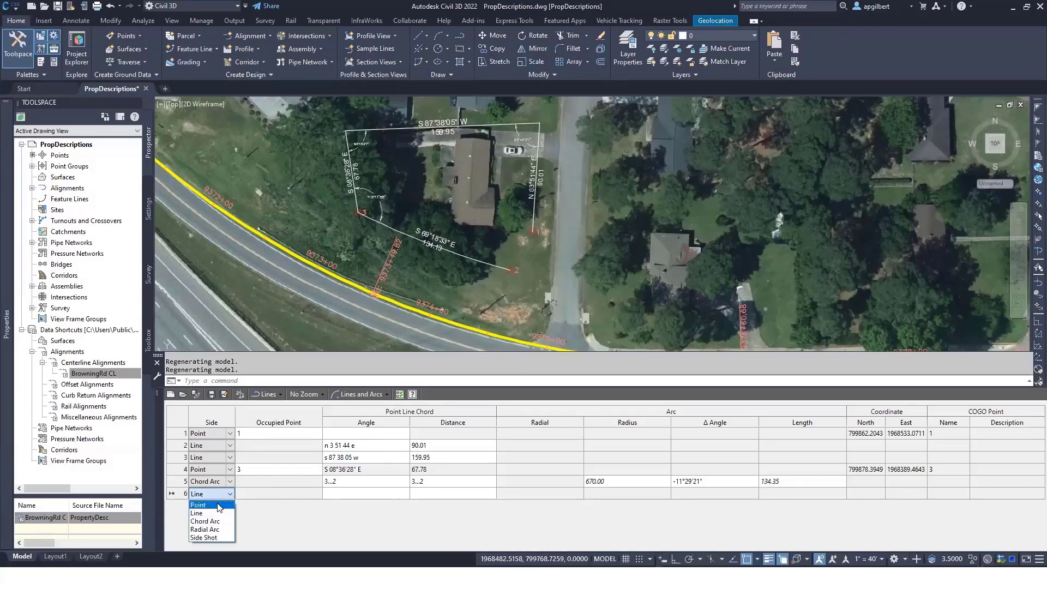
click(220, 509)
click(264, 493)
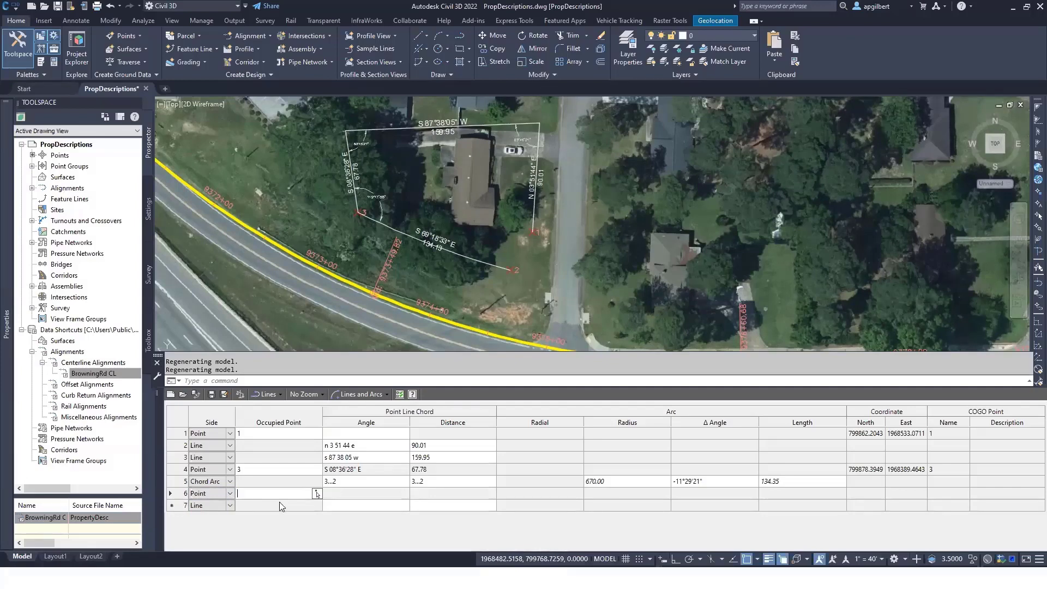
text(1)
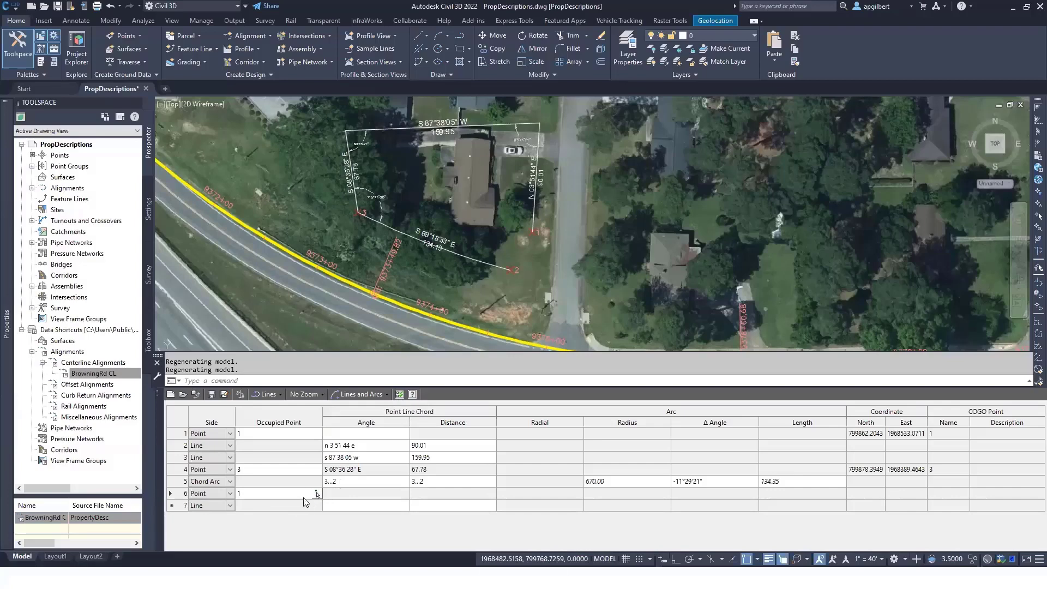
click(338, 495)
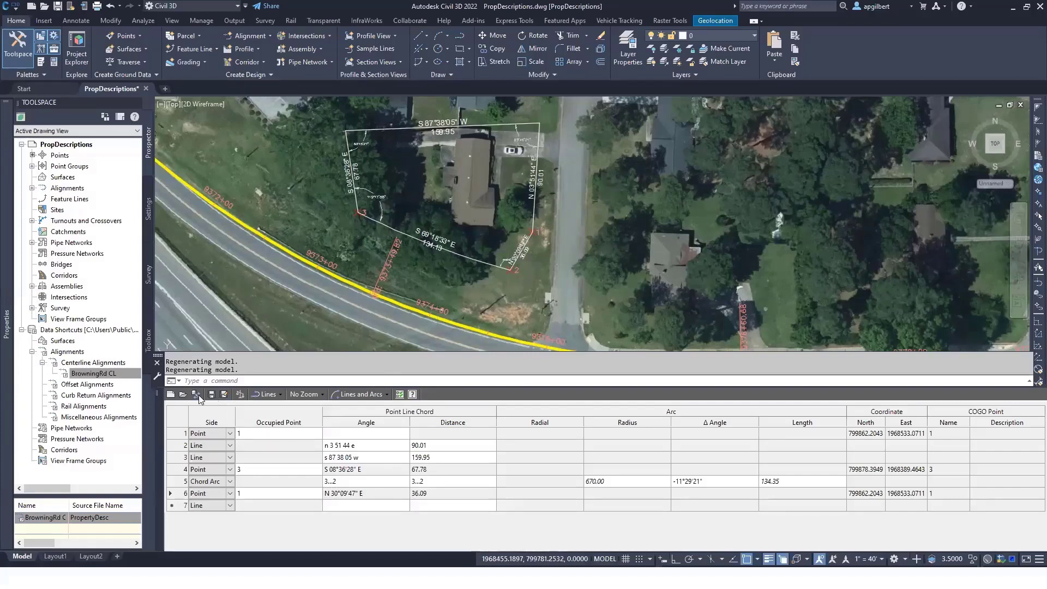
Step: Save the traverse as 30min in the Entering Property Descriptions folder and close the Traverse Editor
click(224, 395)
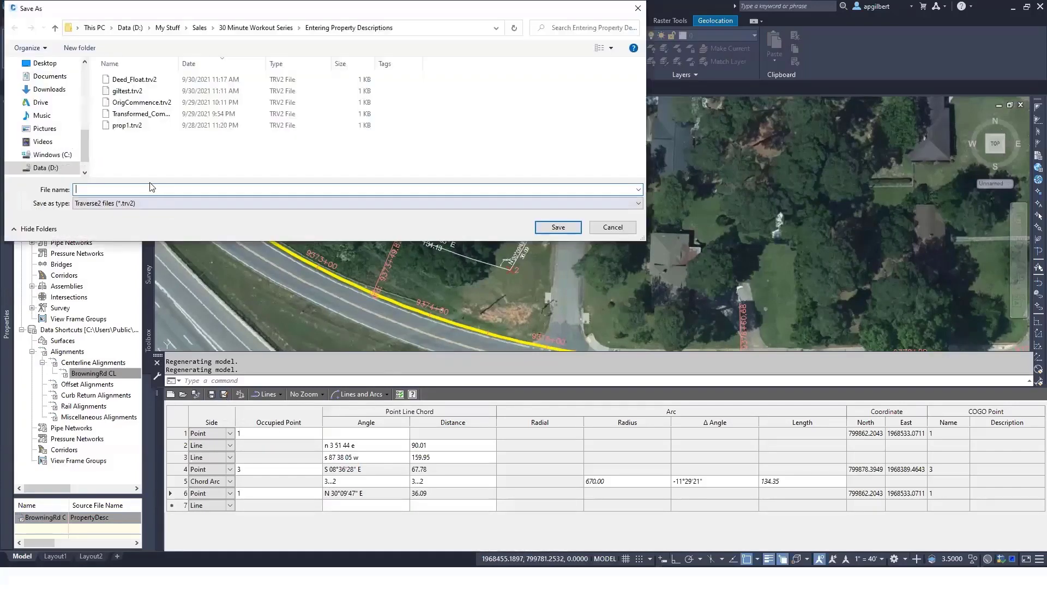
text(30min)
click(558, 227)
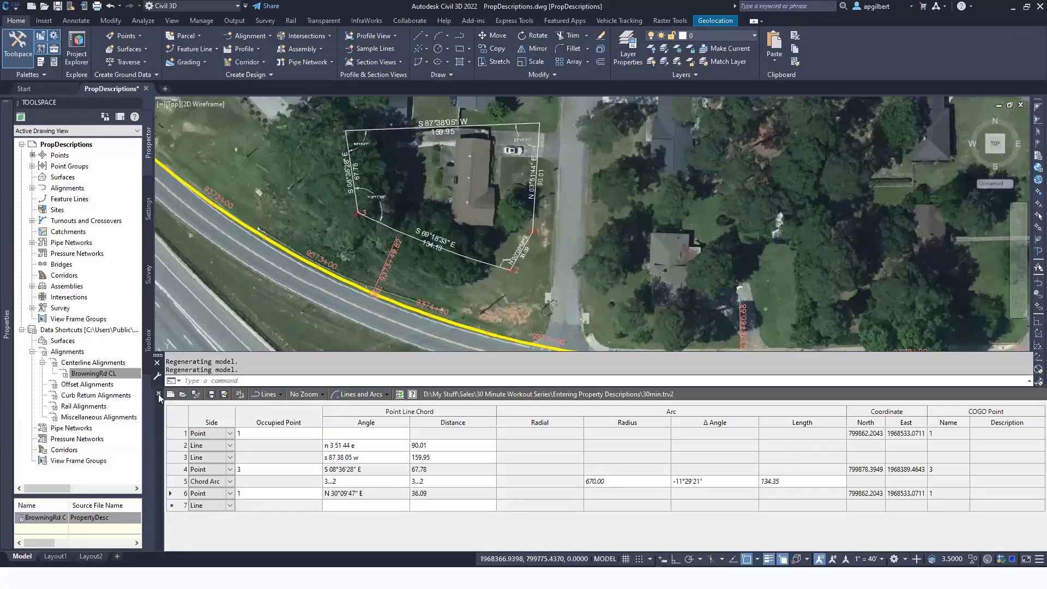
click(158, 394)
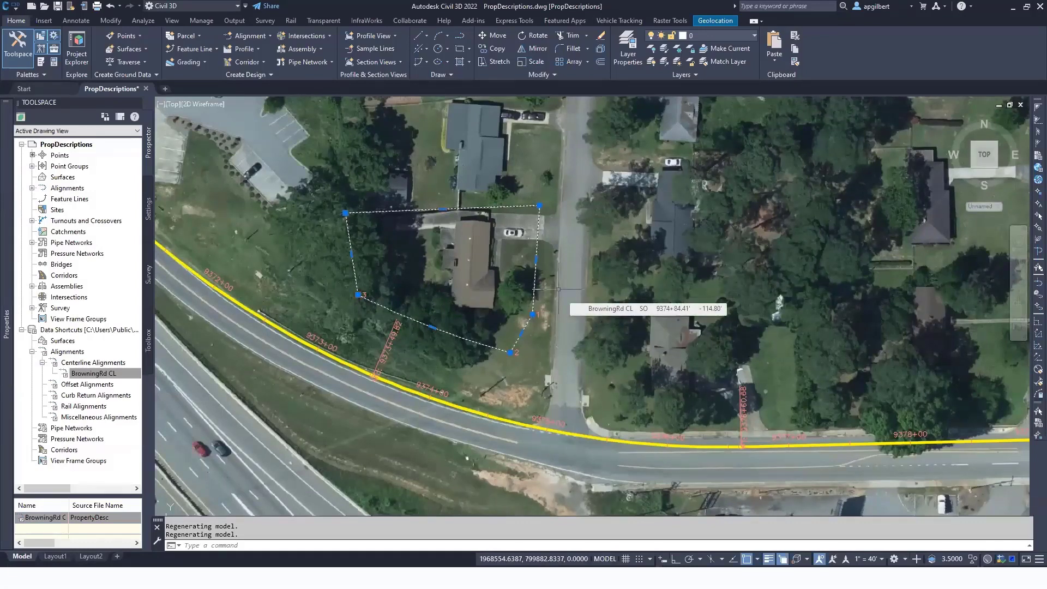
key(Escape)
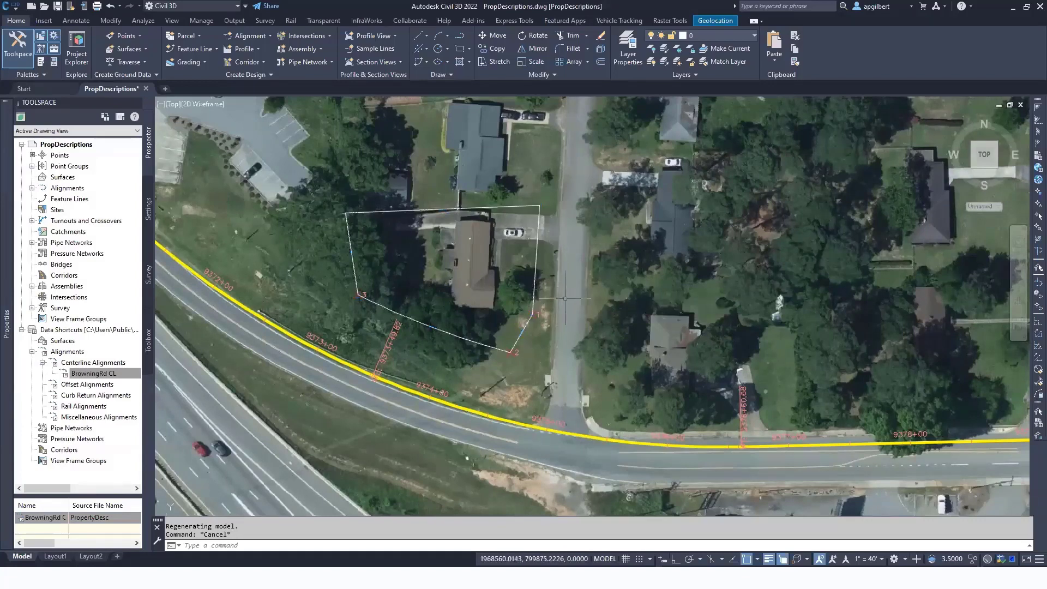
Step: Zoom out to the finished parcel boundary, switch to the browser and examine the Right of Way Plans PDF around Browning Rd
scroll(577, 299, down, 3)
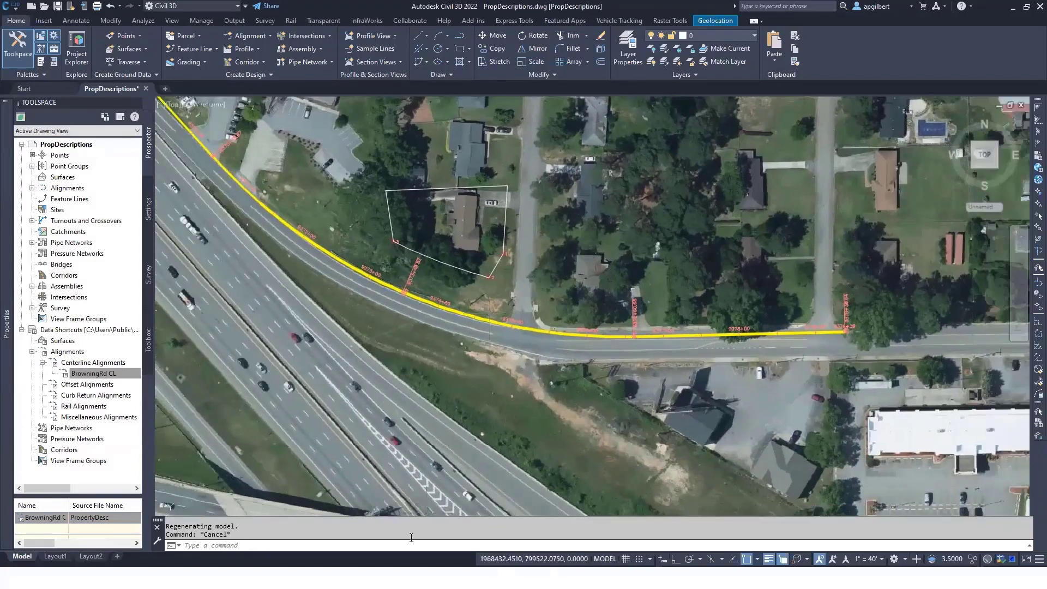
key(alt+Tab)
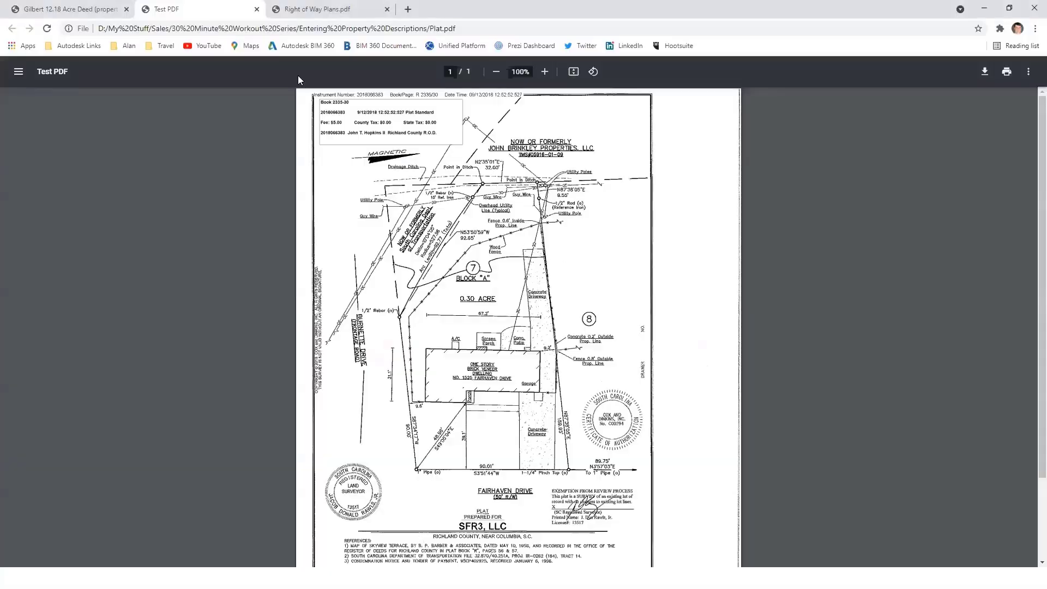
click(315, 11)
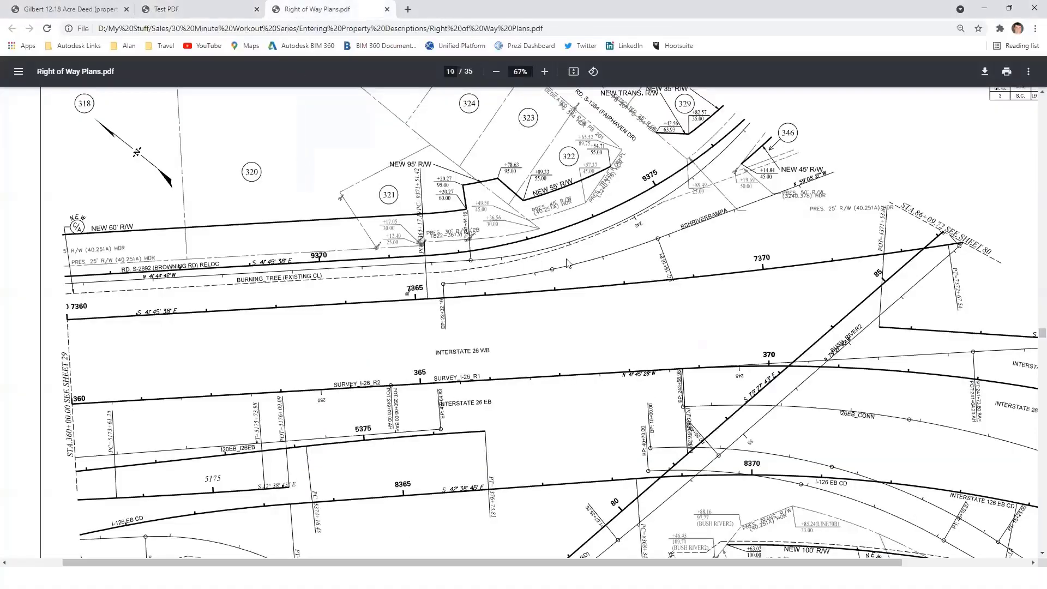
scroll(572, 312, down, 1)
scroll(573, 312, left, 2)
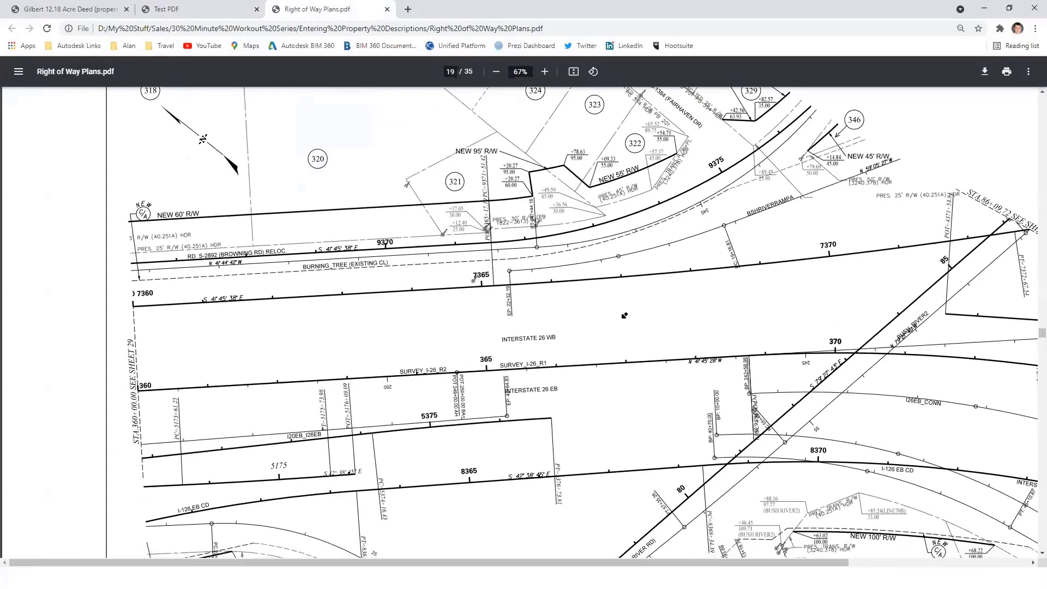
Step: Examine the NEW 45' R/W and parcel 346 on page 19 of the Right of Way Plans PDF
scroll(766, 344, right, 3)
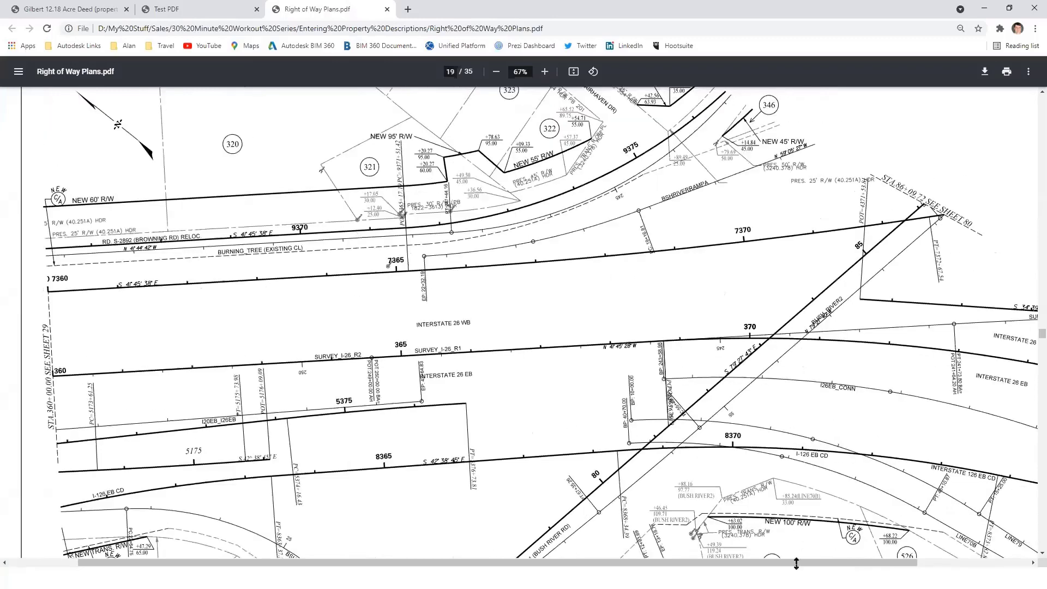
drag(796, 563, 906, 563)
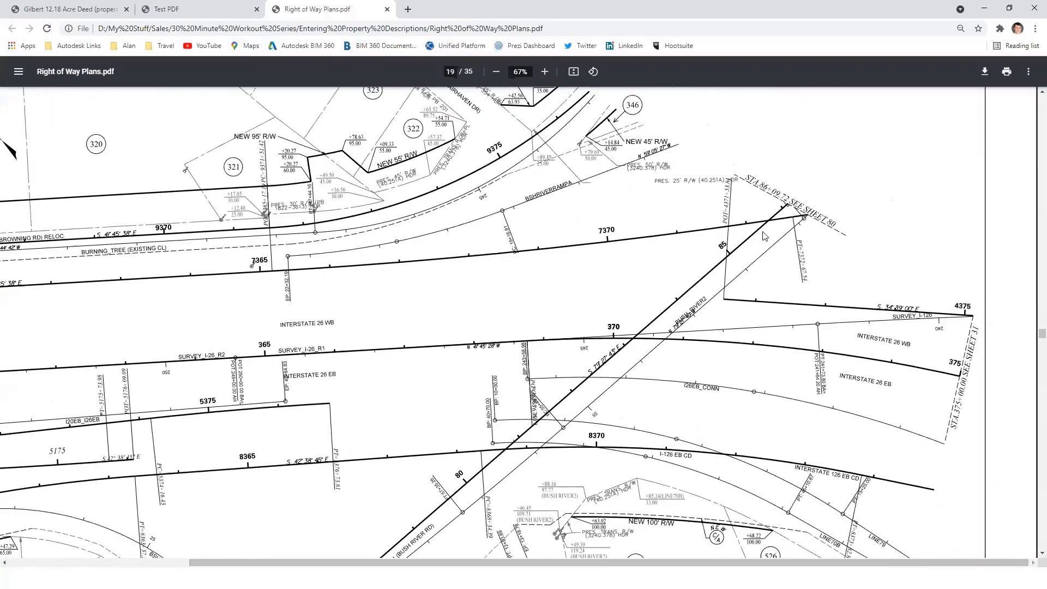
scroll(710, 173, up, 3)
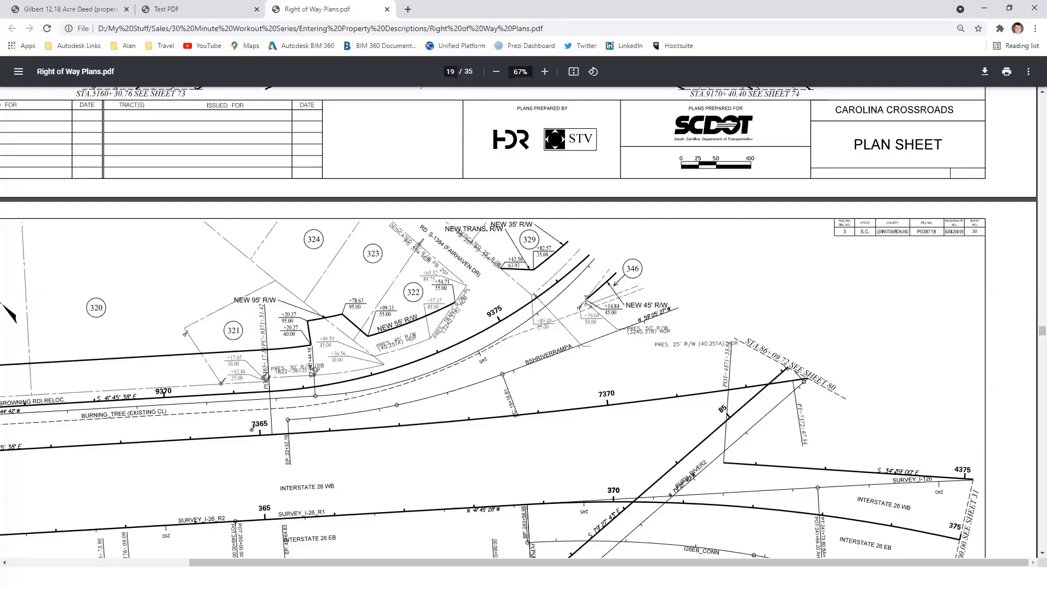
Step: Use the page thumbnails to bring up page 33 and examine the NEW 45' R/W along parcels 346 to 349
click(18, 71)
scroll(76, 327, down, 10)
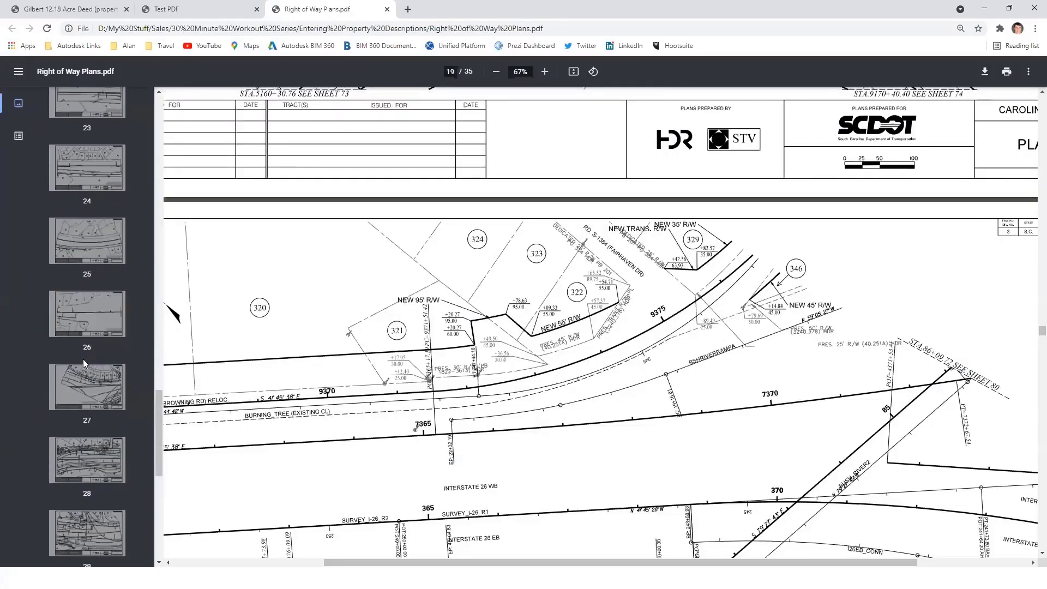
scroll(95, 493, down, 4)
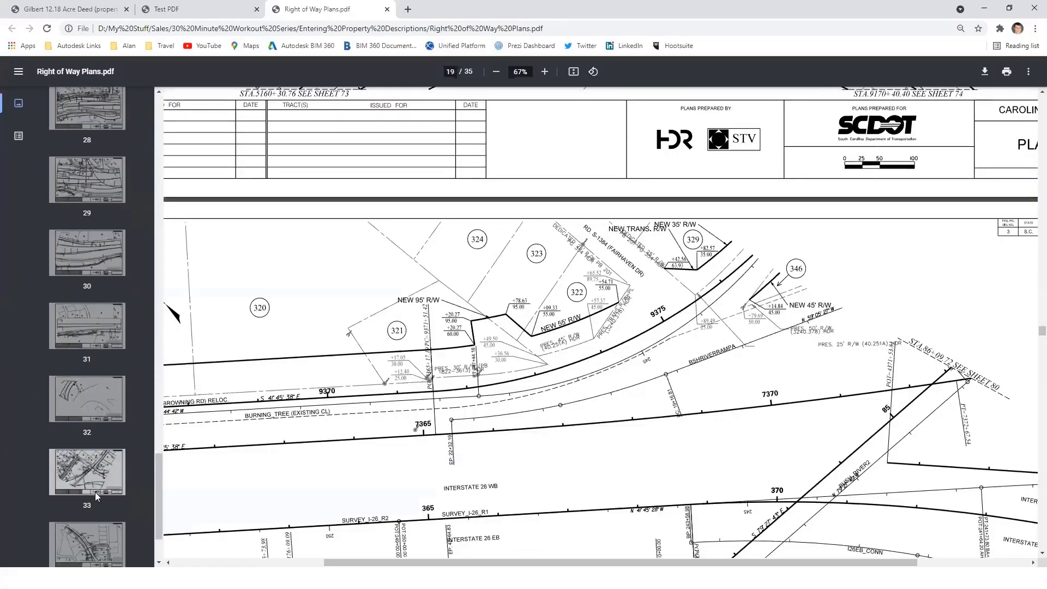
click(92, 394)
scroll(317, 393, down, 3)
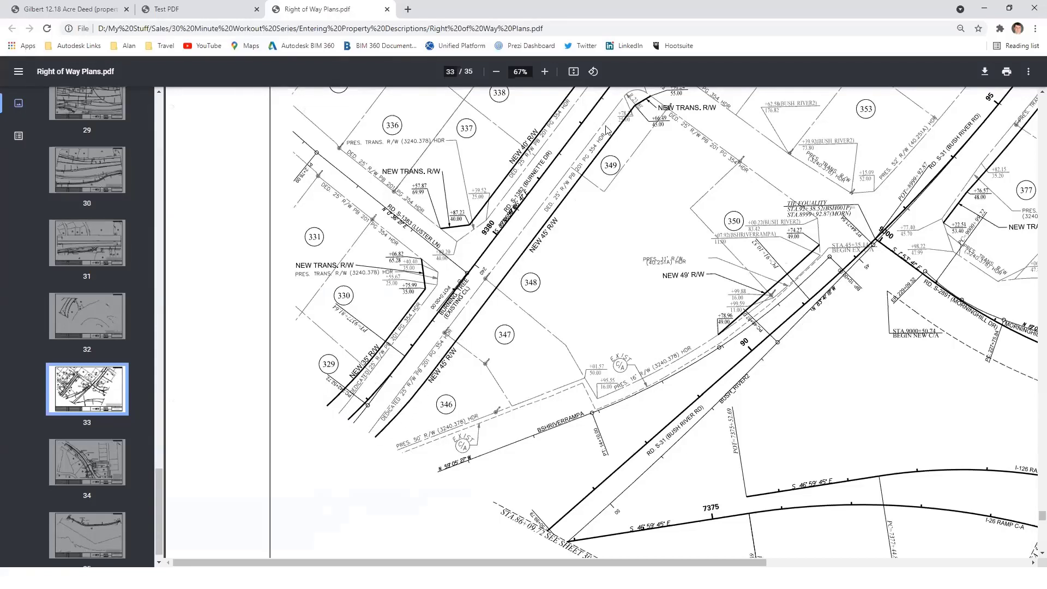
Step: Return to page 19 of the plans to read the right-of-way callout at parcel 346, and switch back to Civil 3D
scroll(118, 168, up, 8)
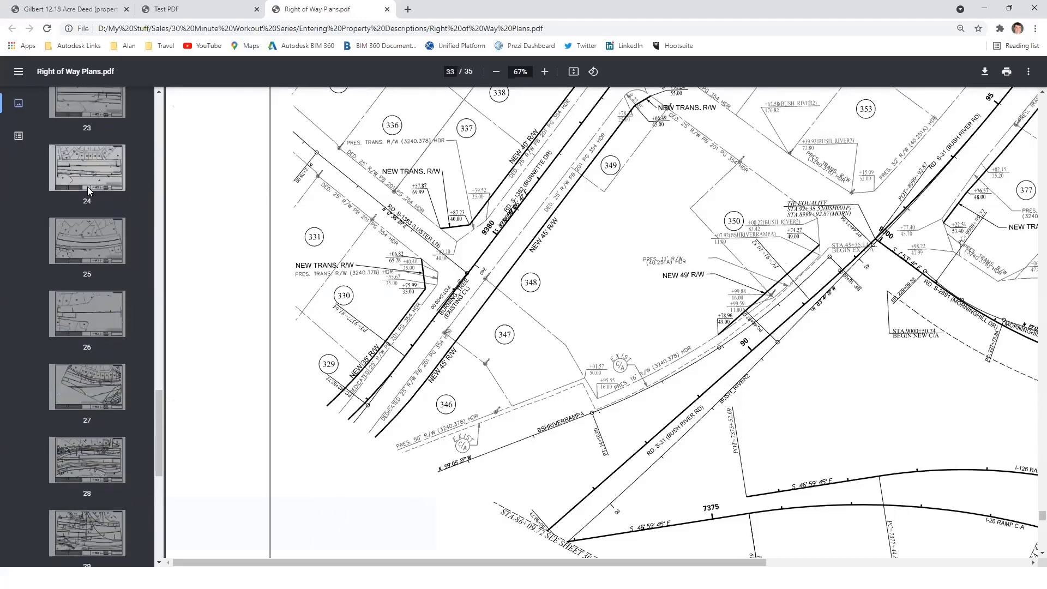
scroll(87, 189, up, 7)
click(88, 134)
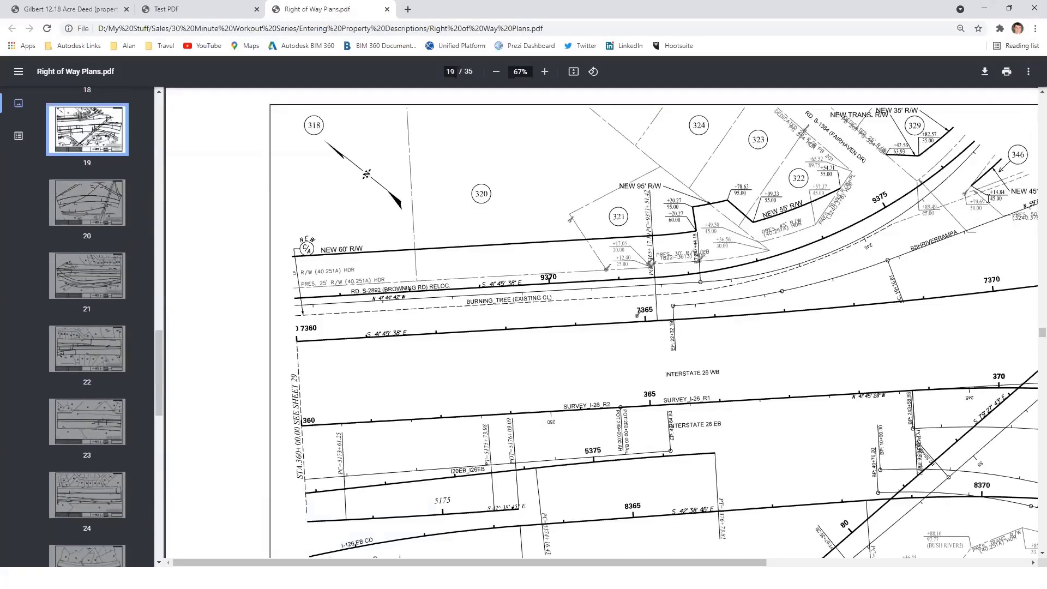
click(989, 9)
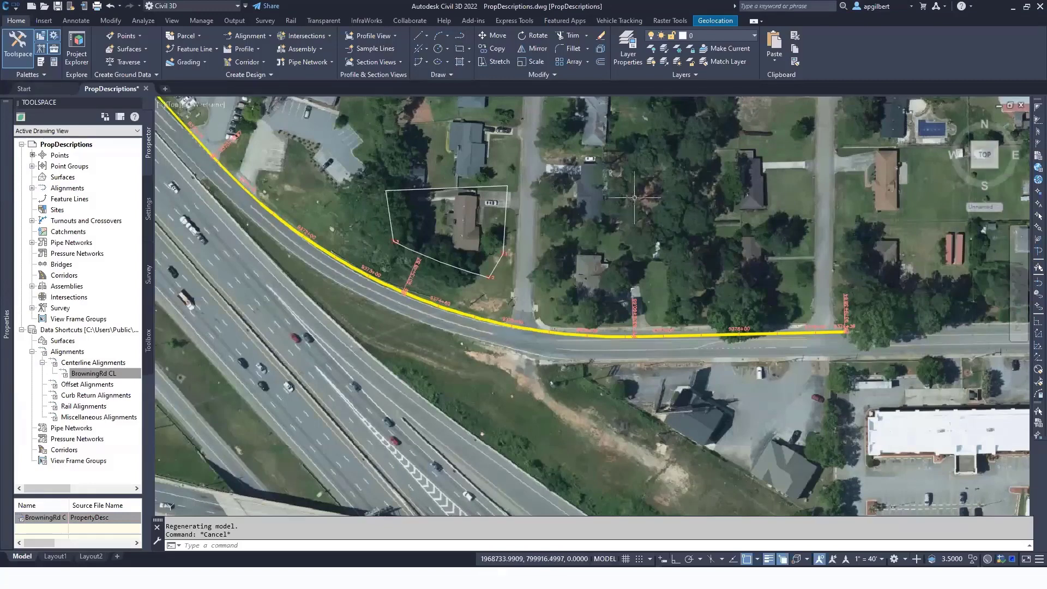
Step: Start a polyline with Station Offset from the BrowningRd CL alignment at station 9376+14.84, offset 45 feet
click(461, 36)
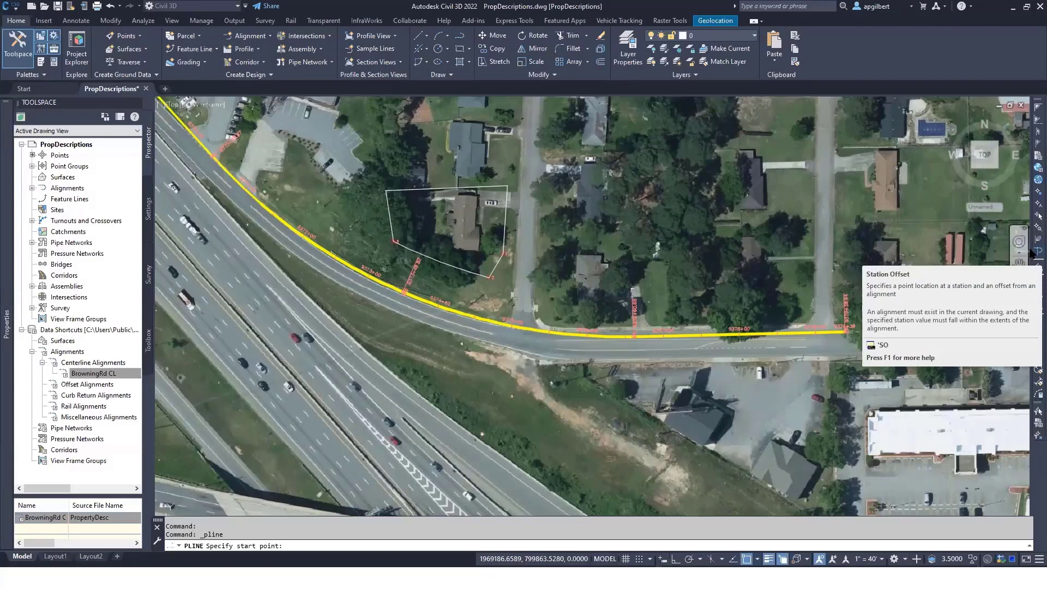
click(1033, 252)
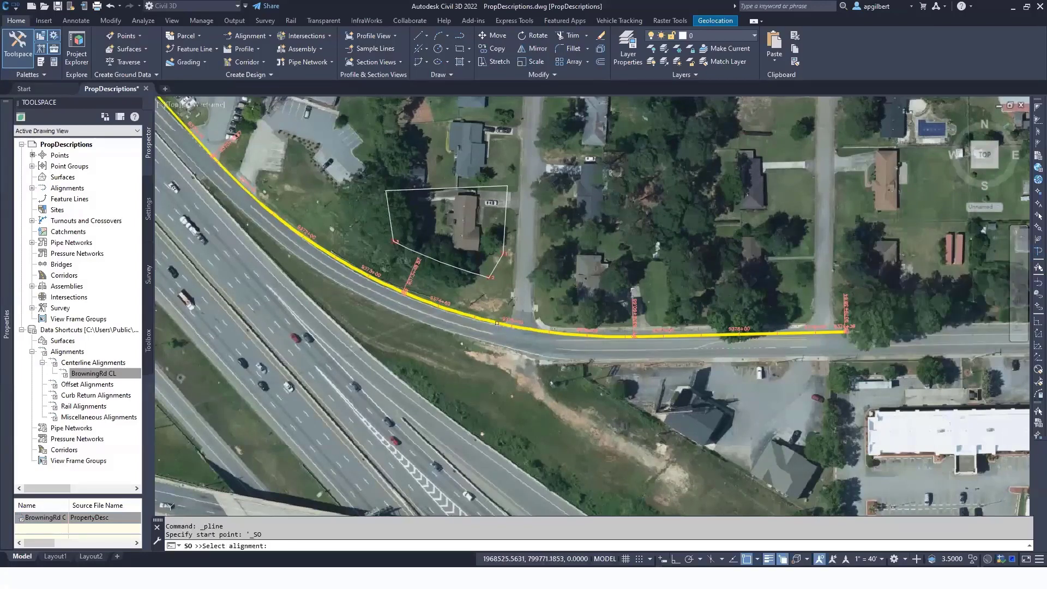
click(497, 323)
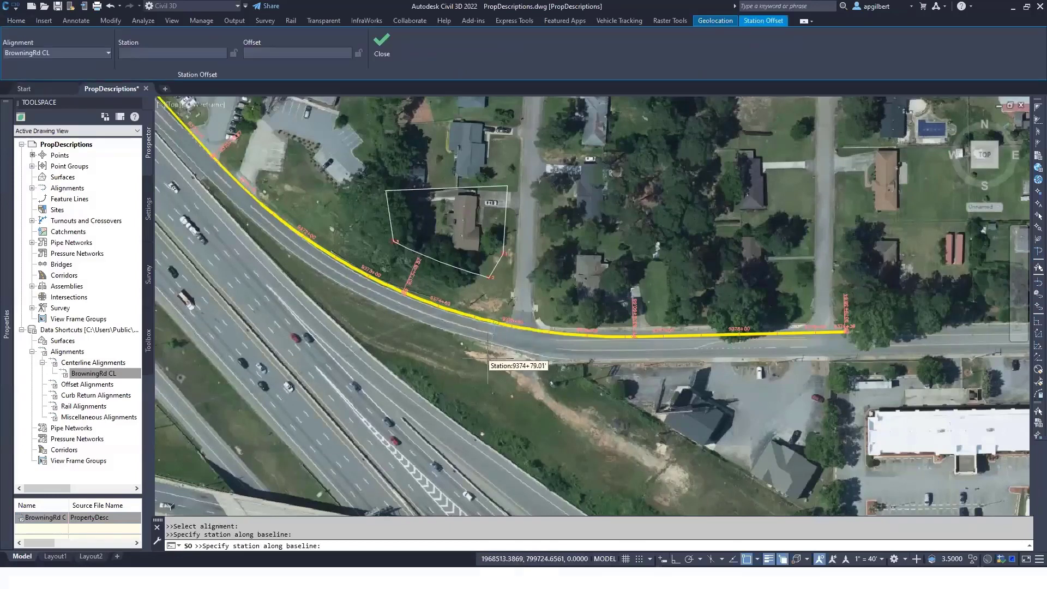
mouse_move(488, 358)
key(Return)
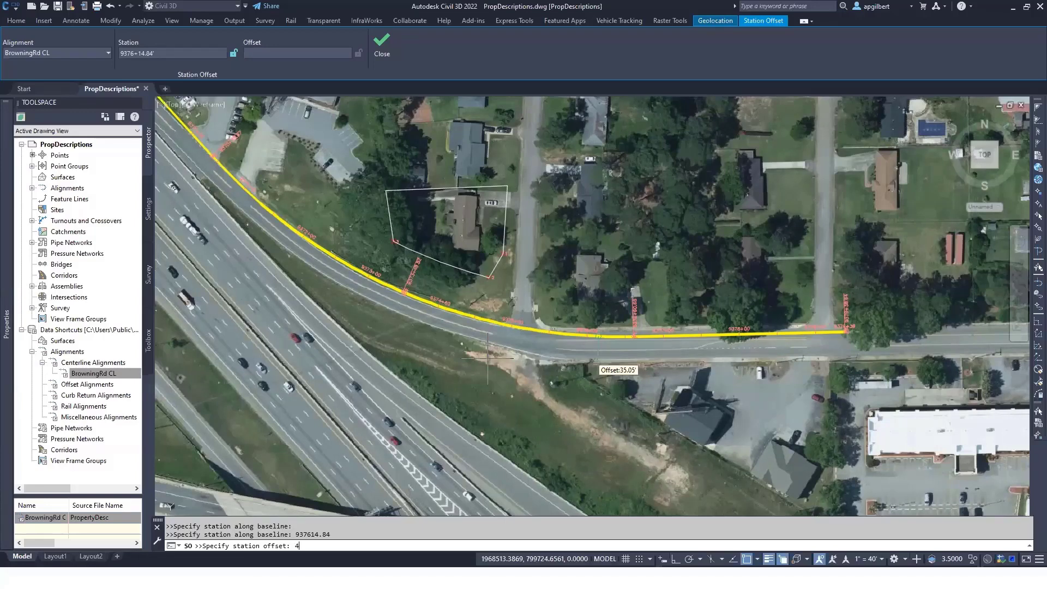
key(Return)
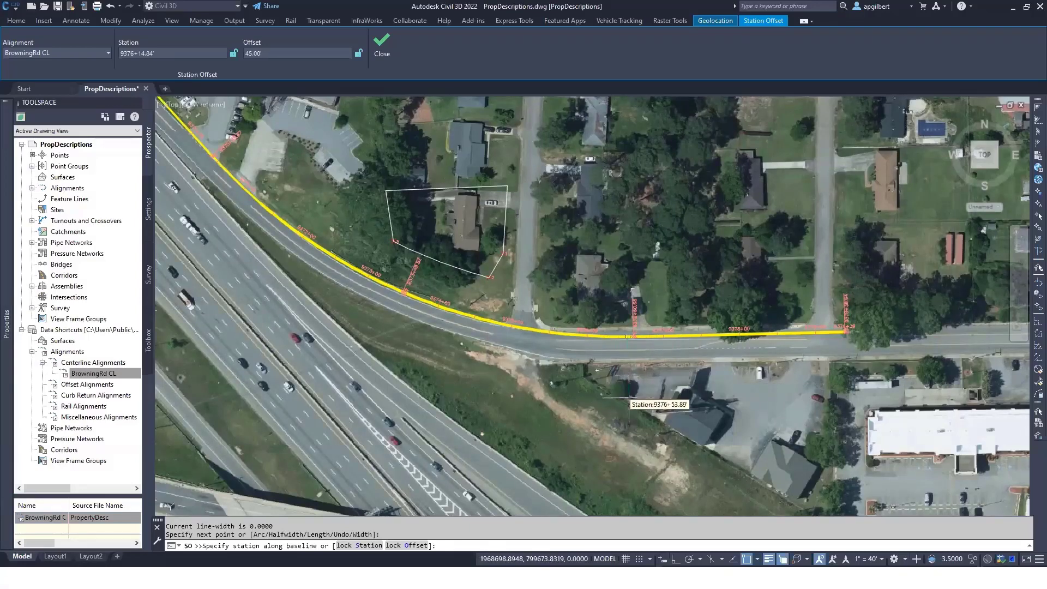
key(Escape)
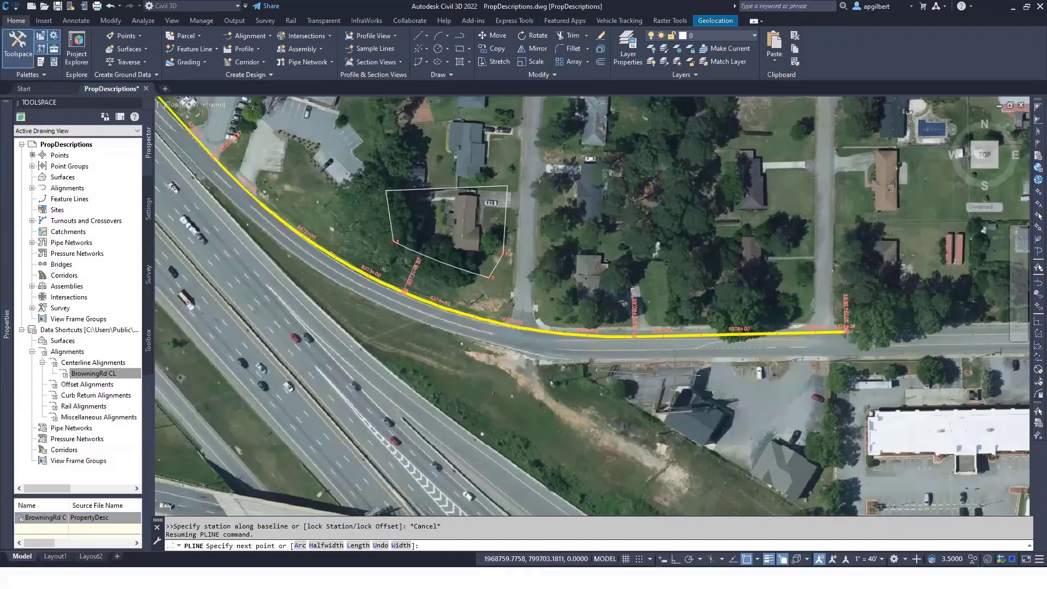
Step: Switch the polyline to an arc segment with a radius of 715 feet
click(298, 546)
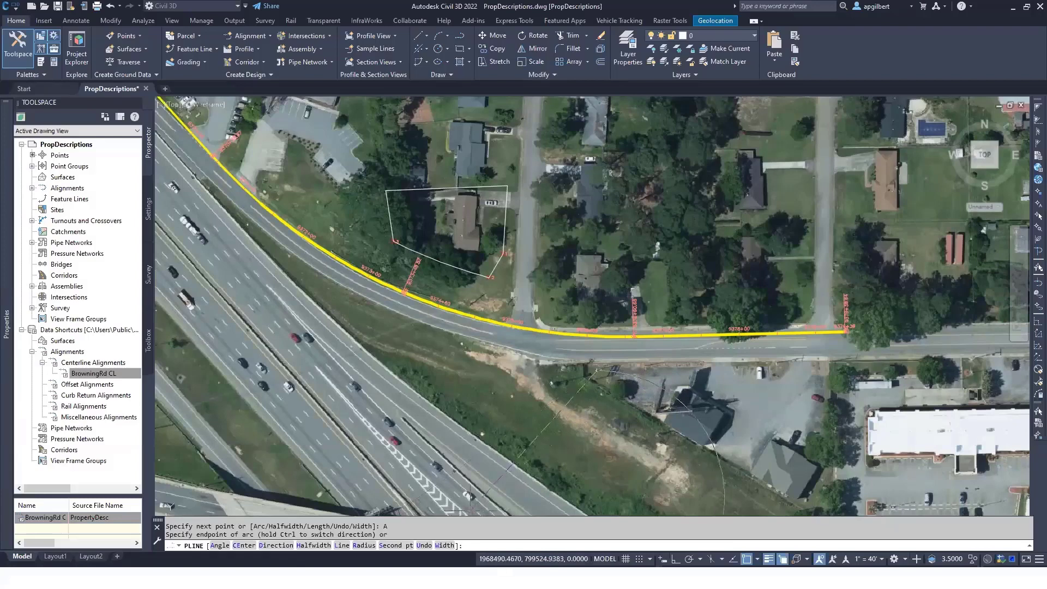
click(364, 546)
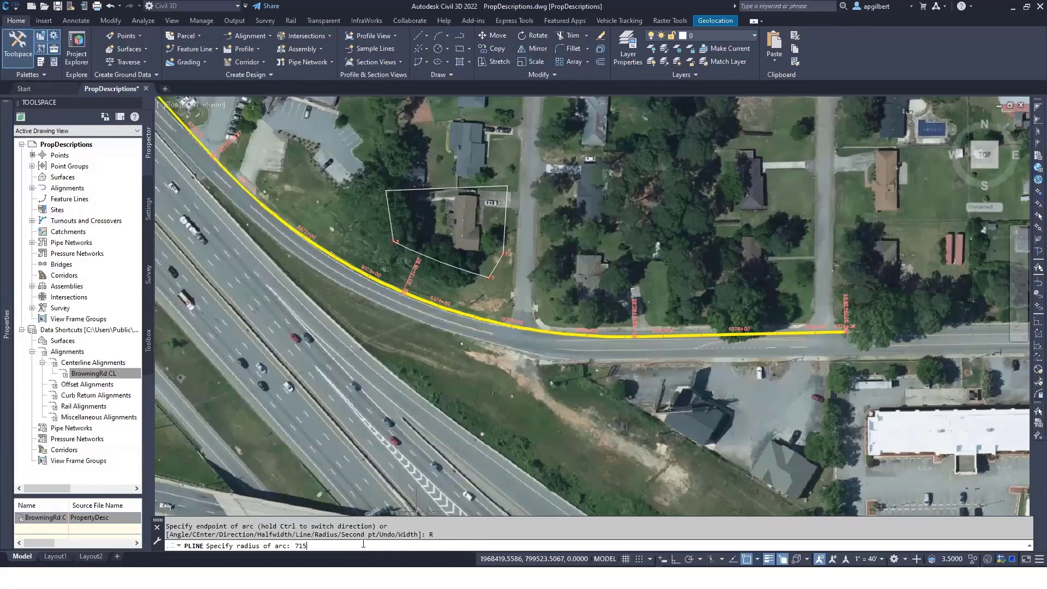
text(715)
key(Return)
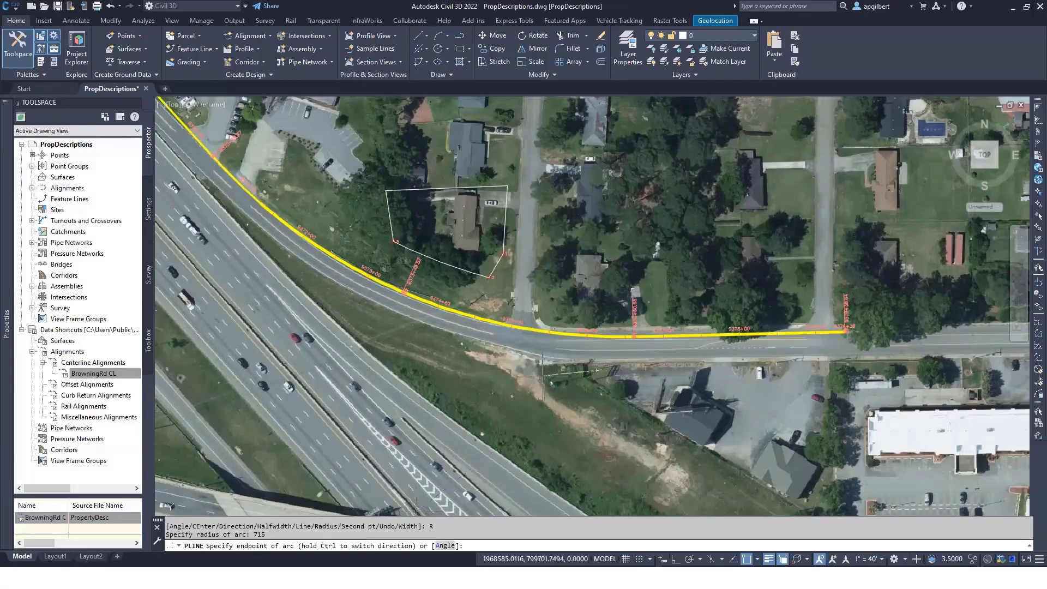
scroll(614, 374, up, 5)
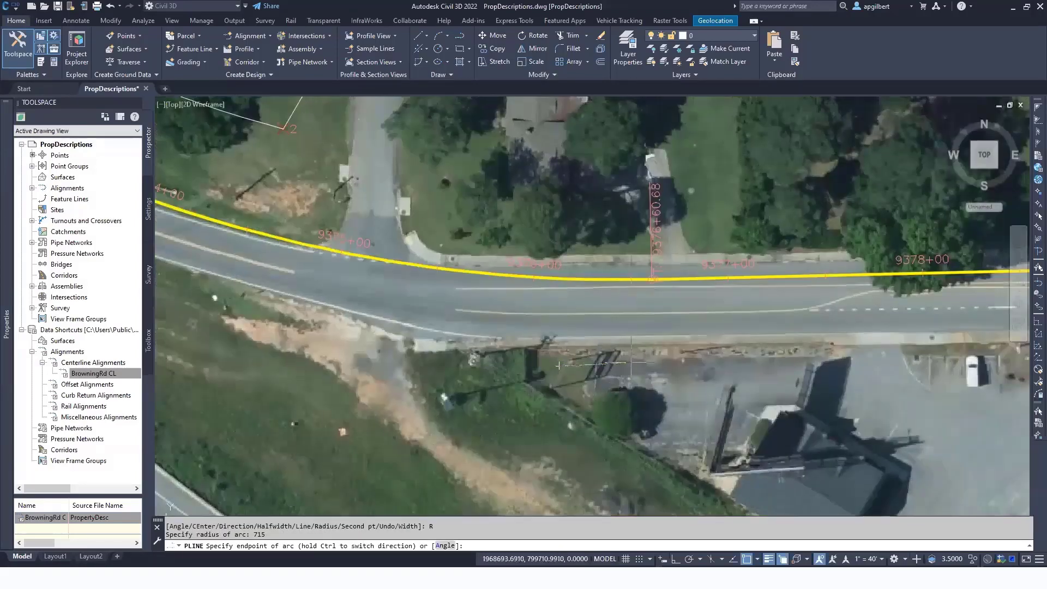
scroll(622, 374, up, 3)
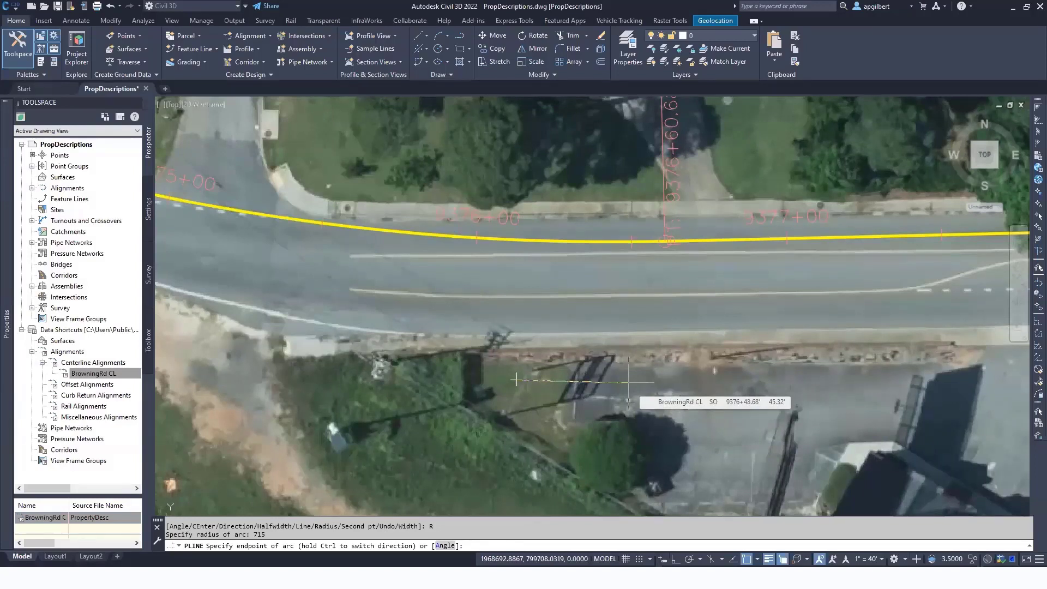
Step: End the arc with a transparent Station Offset at the alignment's PT, station 9376+60.68, offset 45 feet
text('so)
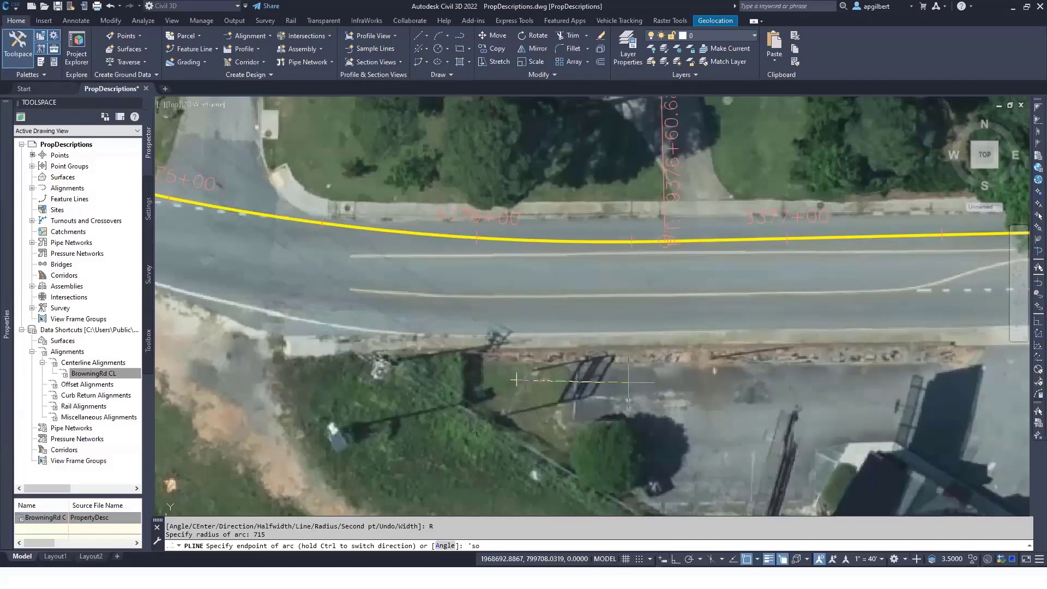
key(Return)
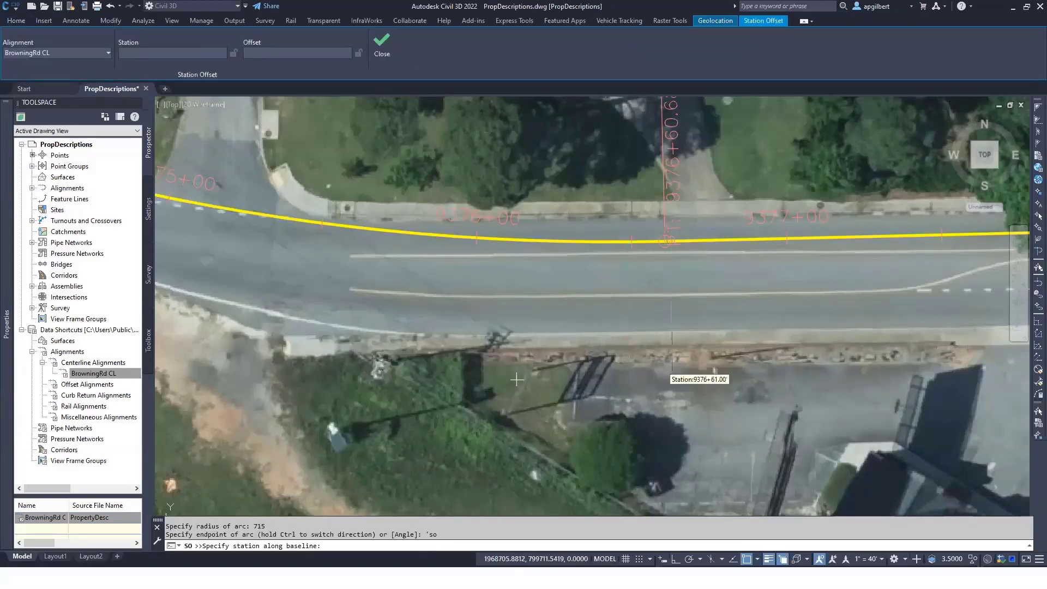
scroll(659, 241, up, 3)
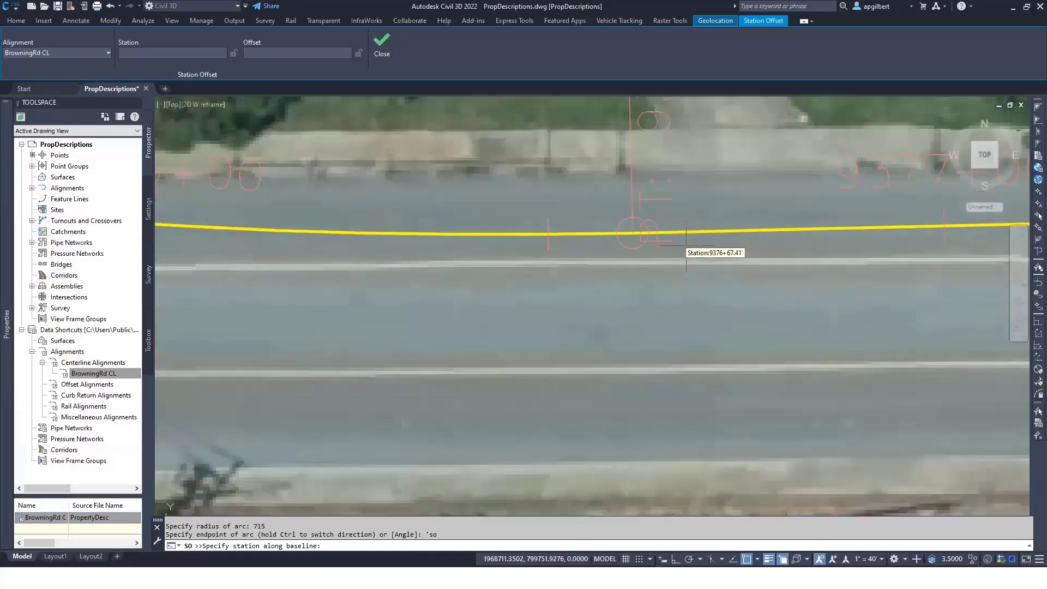
click(631, 234)
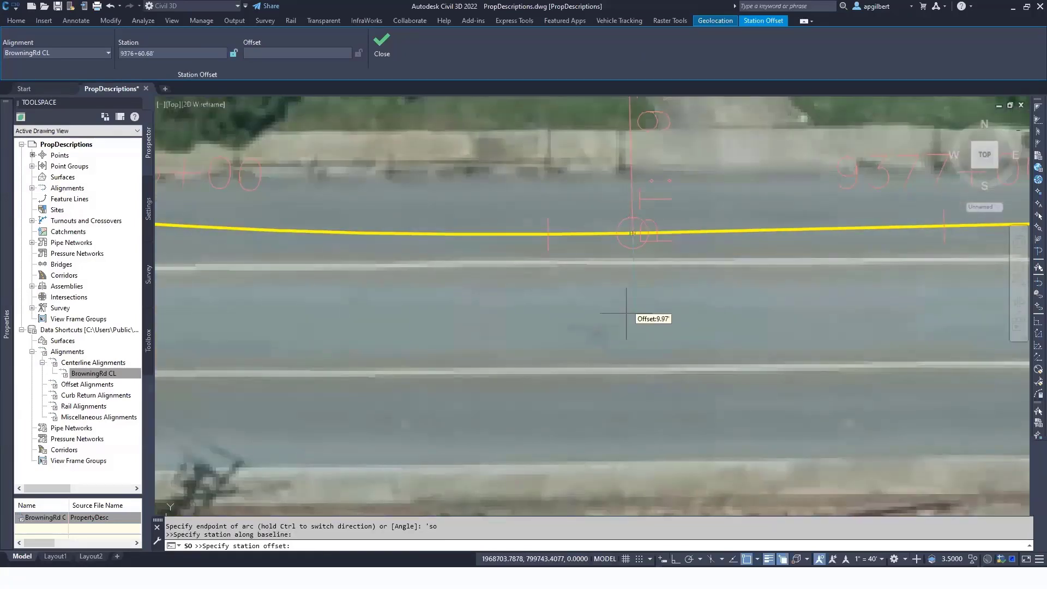
scroll(633, 317, down, 3)
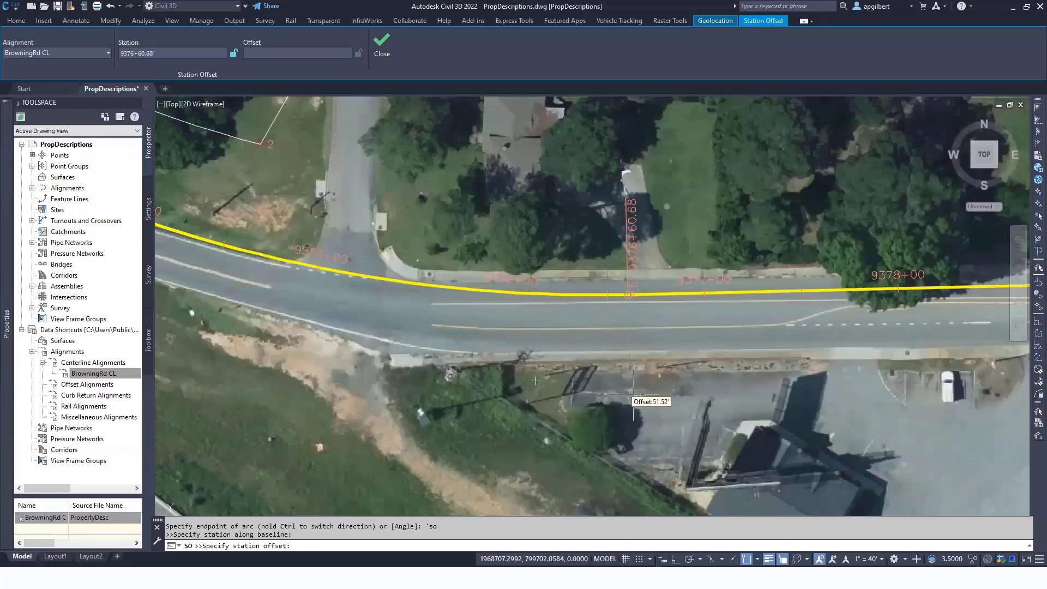
text(45)
key(Return)
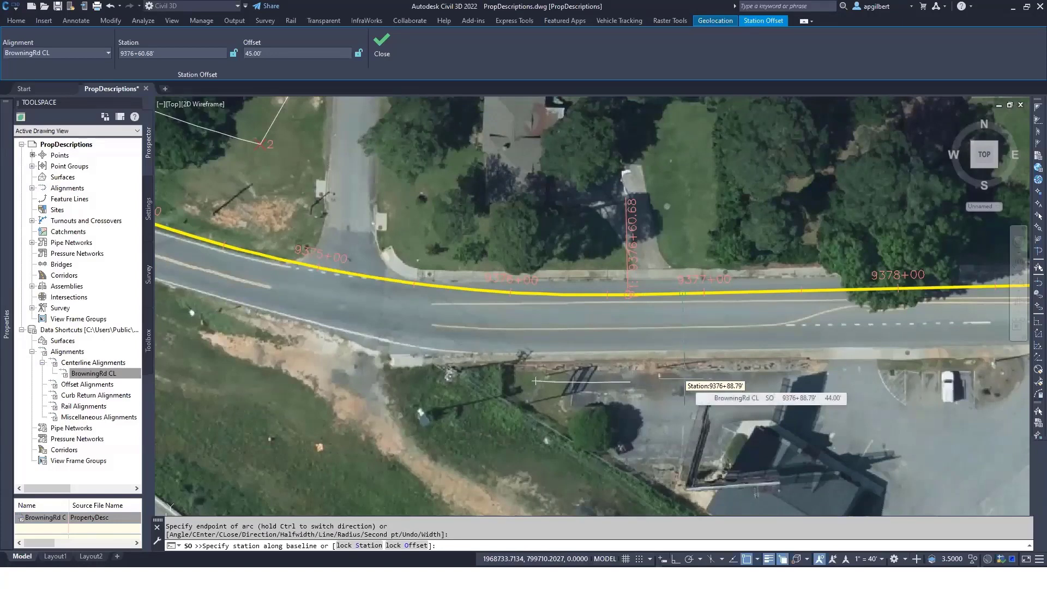
key(Return)
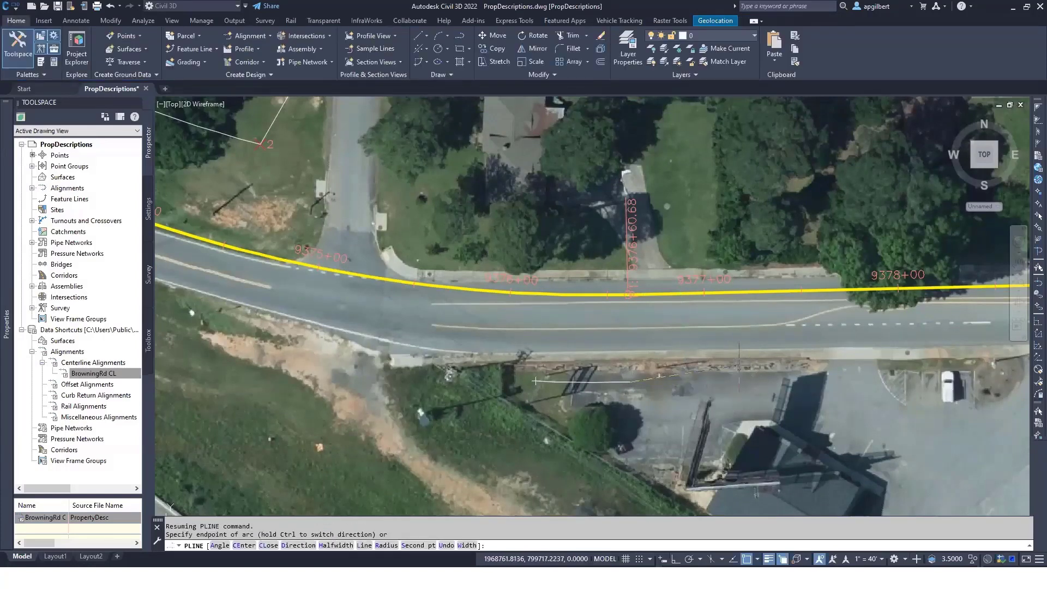
Step: Add a straight segment to the alignment's end at station 9379+38.64, offset 45 feet, and finish the polyline
click(365, 547)
scroll(632, 382, down, 4)
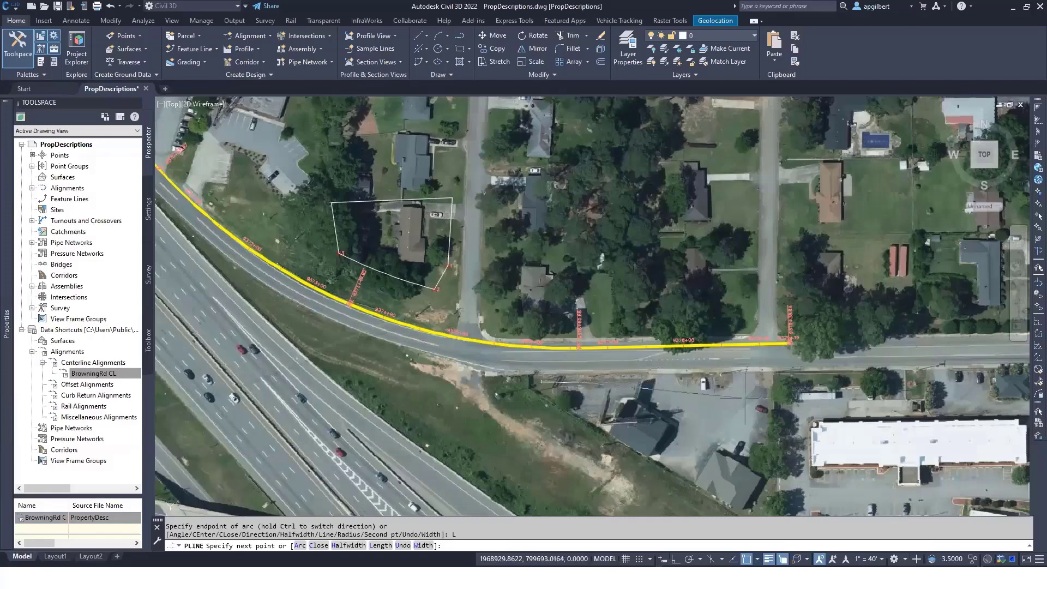
click(380, 545)
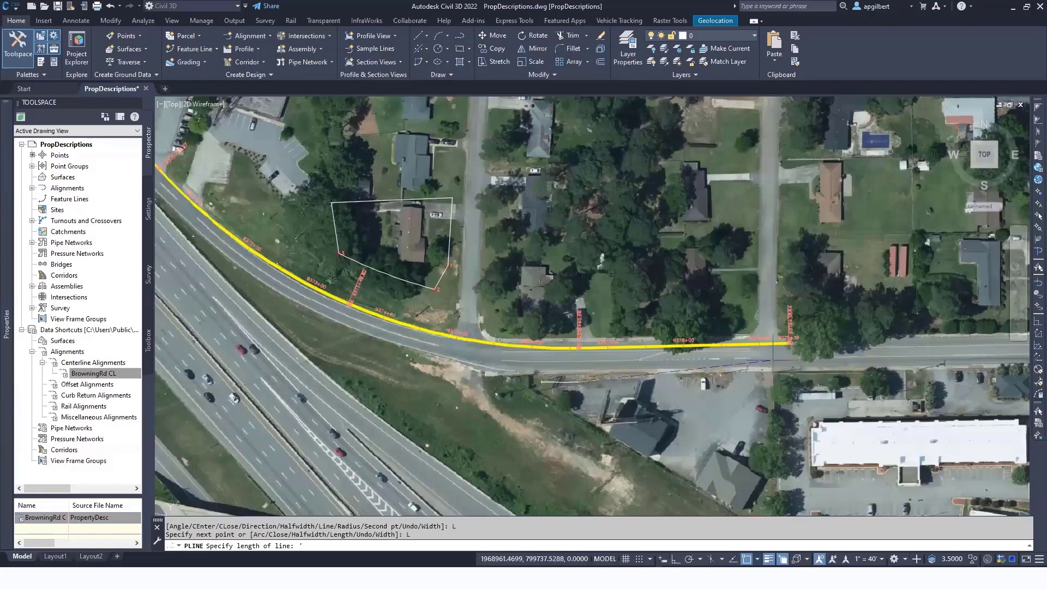
text('so)
key(Return)
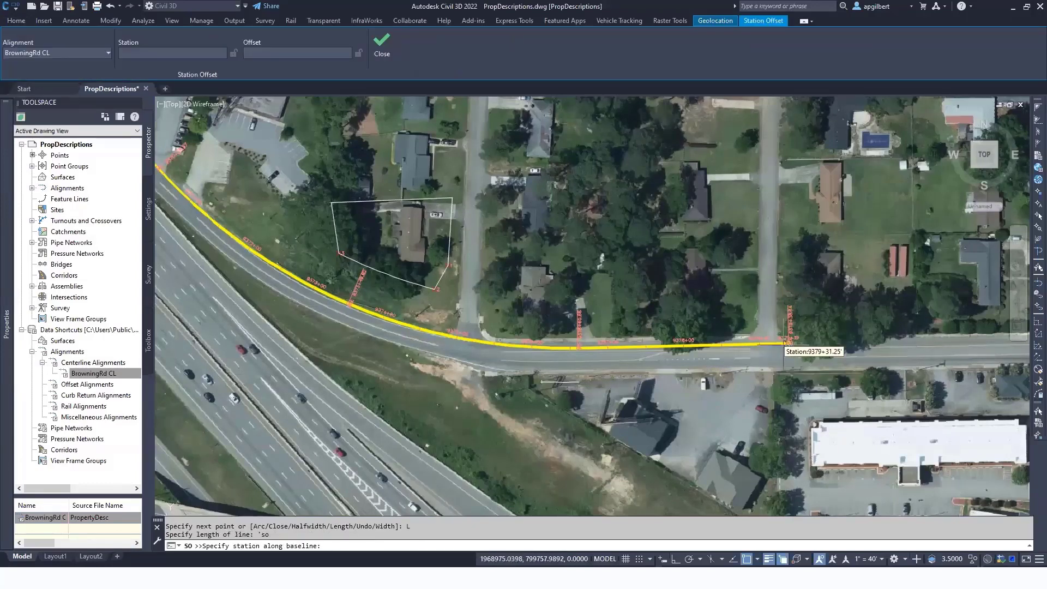
scroll(791, 345, up, 5)
click(806, 344)
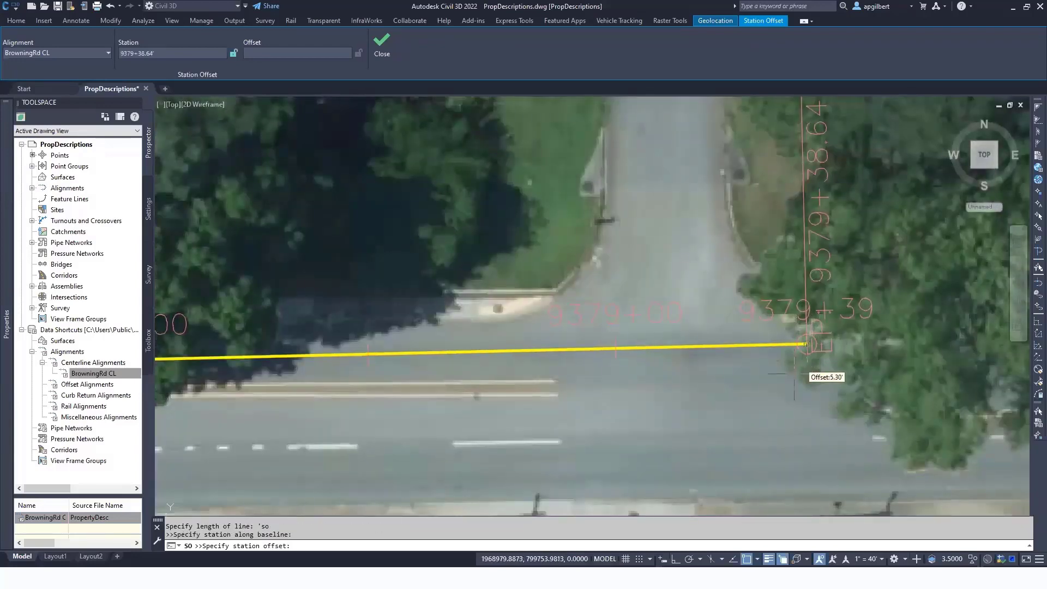
scroll(782, 423, down, 4)
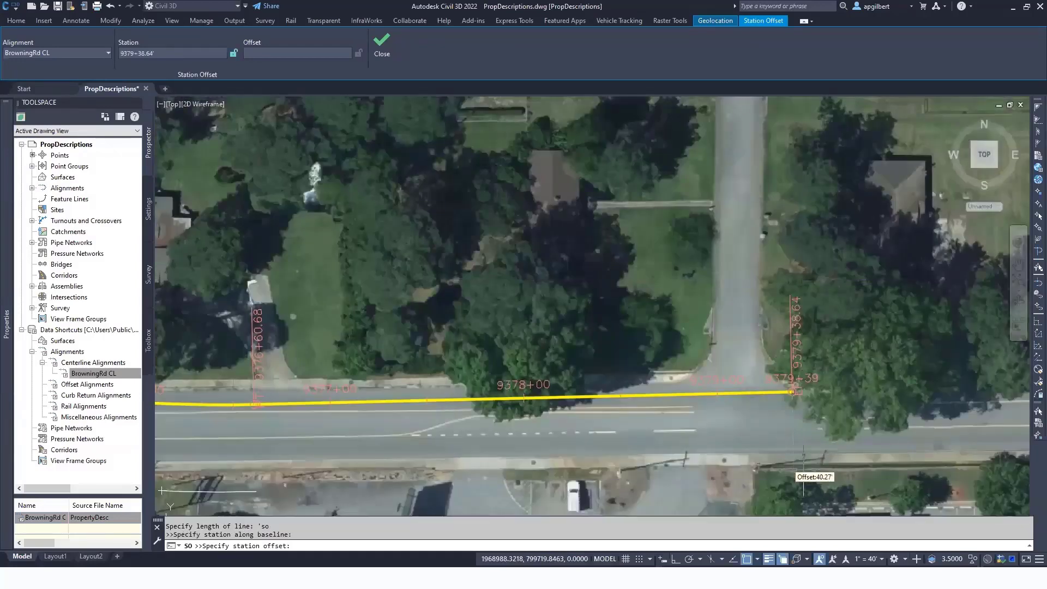
key(Return)
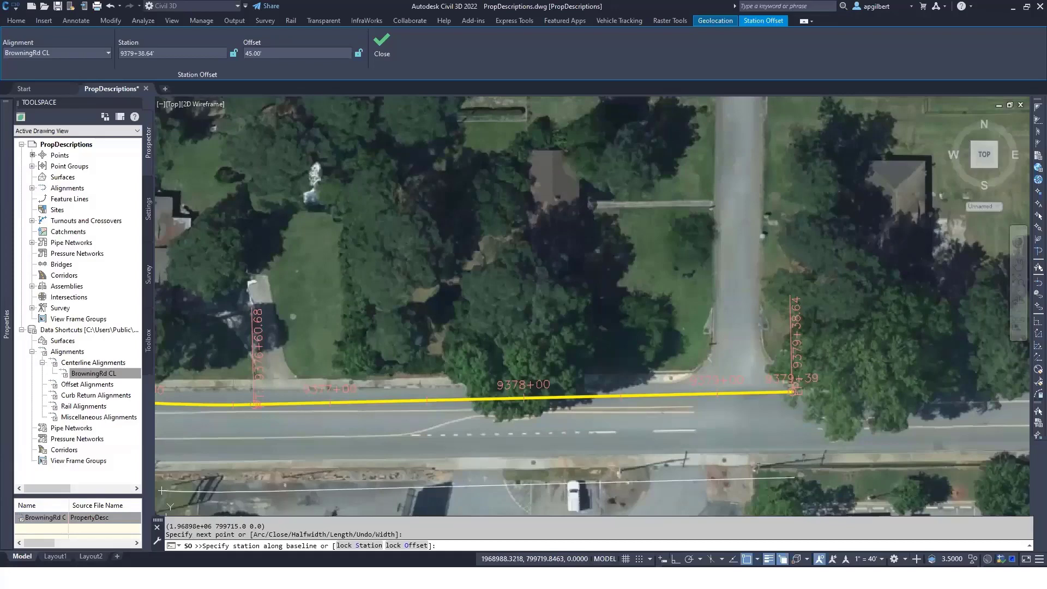
key(Escape)
key(Escape)
scroll(729, 432, down, 4)
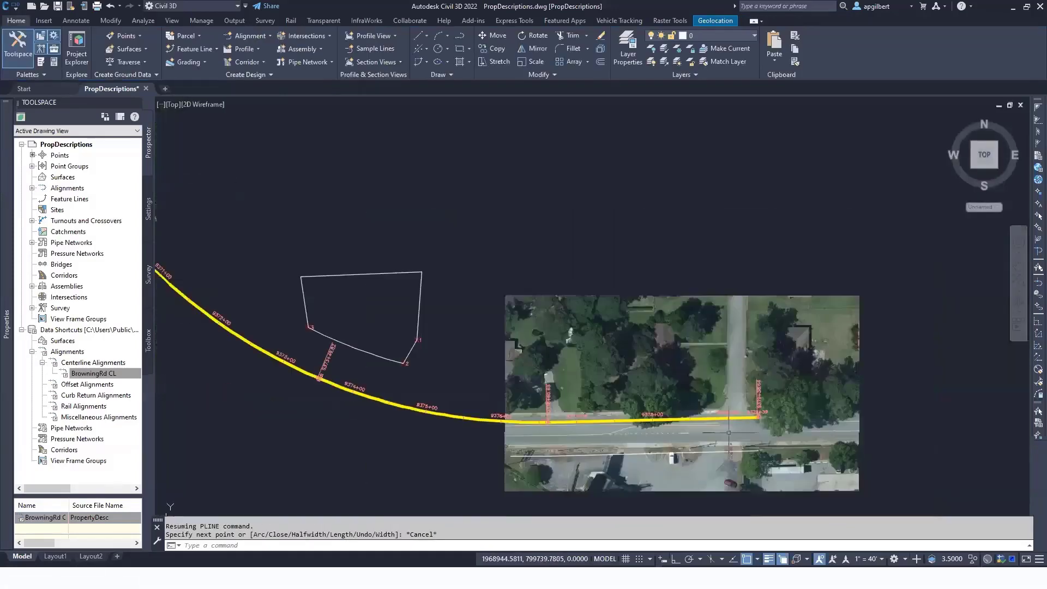
scroll(729, 432, up, 5)
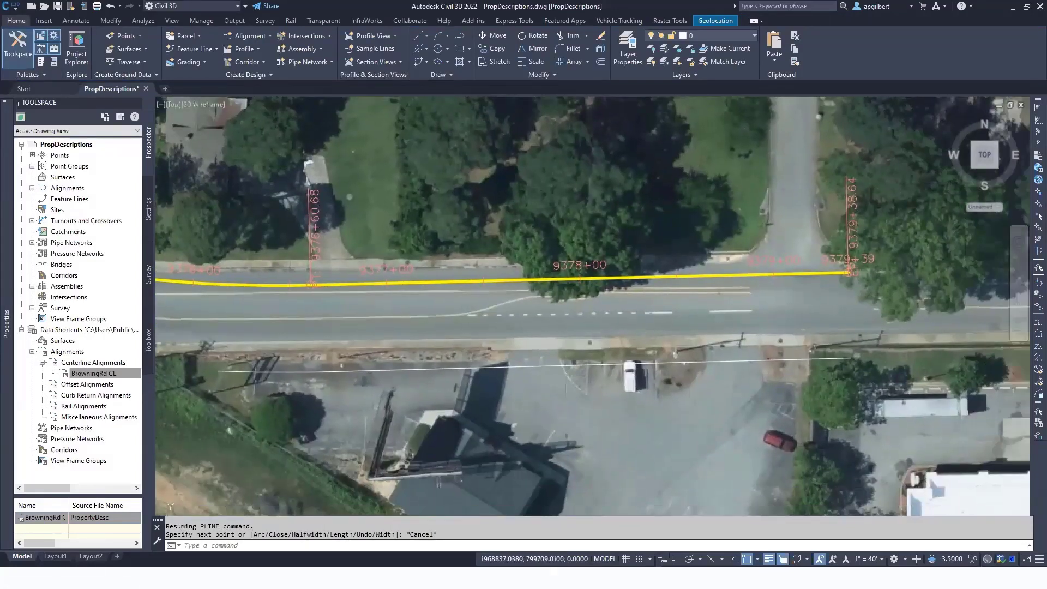
click(567, 366)
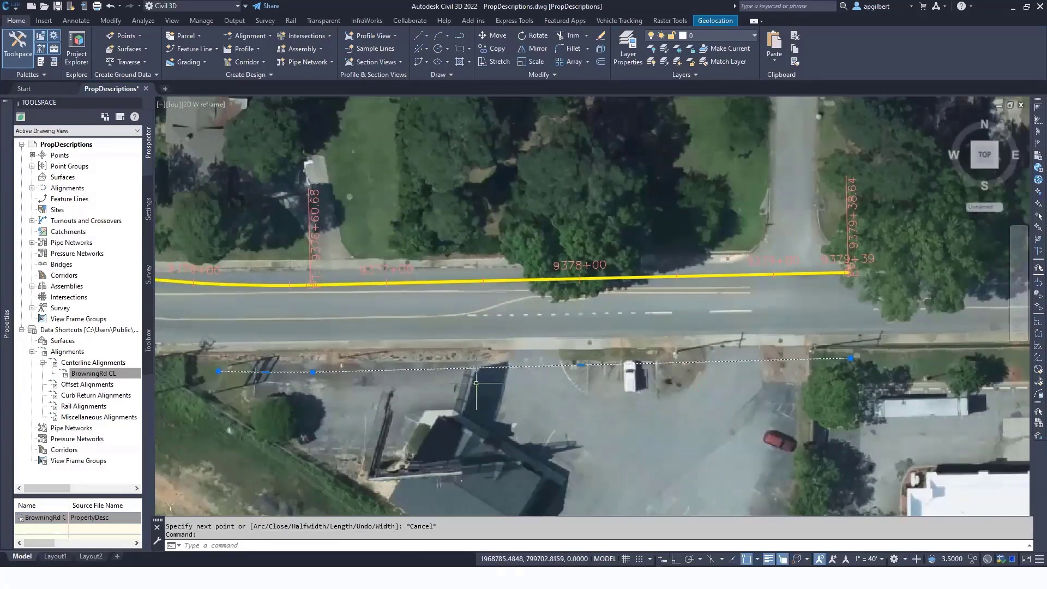
click(257, 37)
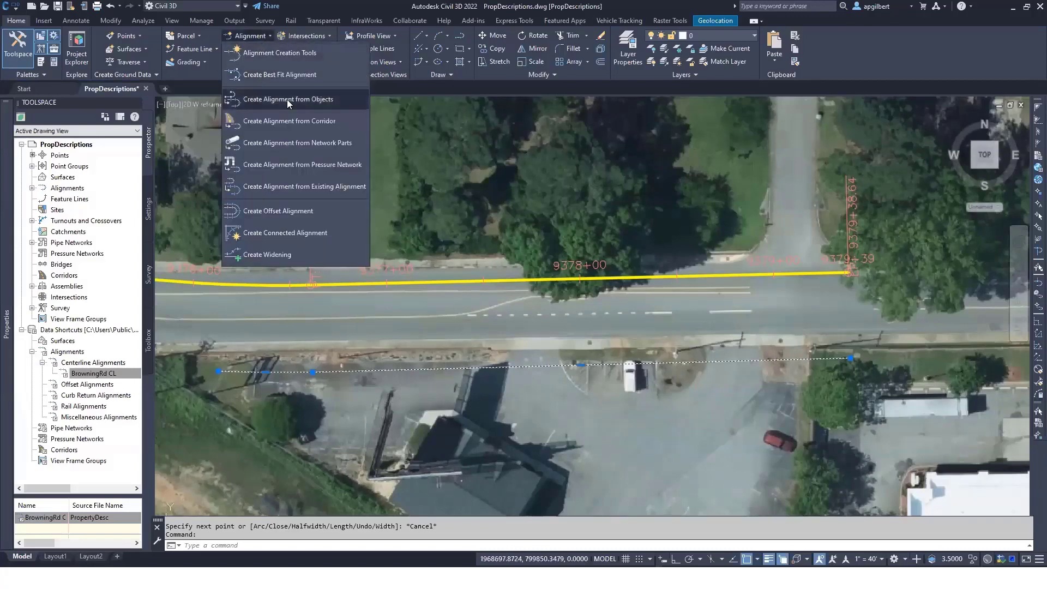
key(Escape)
key(Escape)
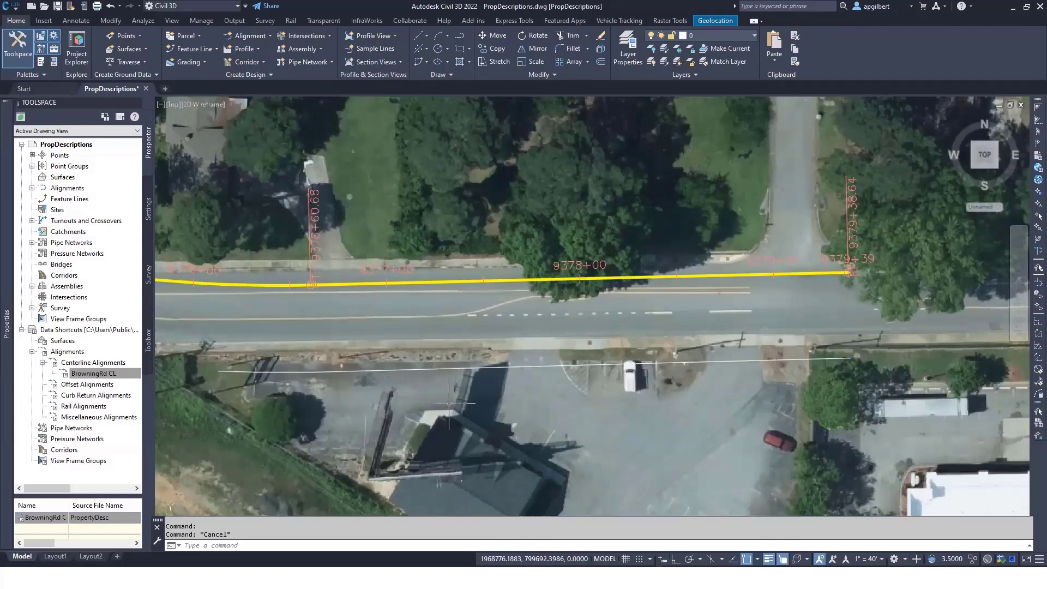
mouse_move(469, 343)
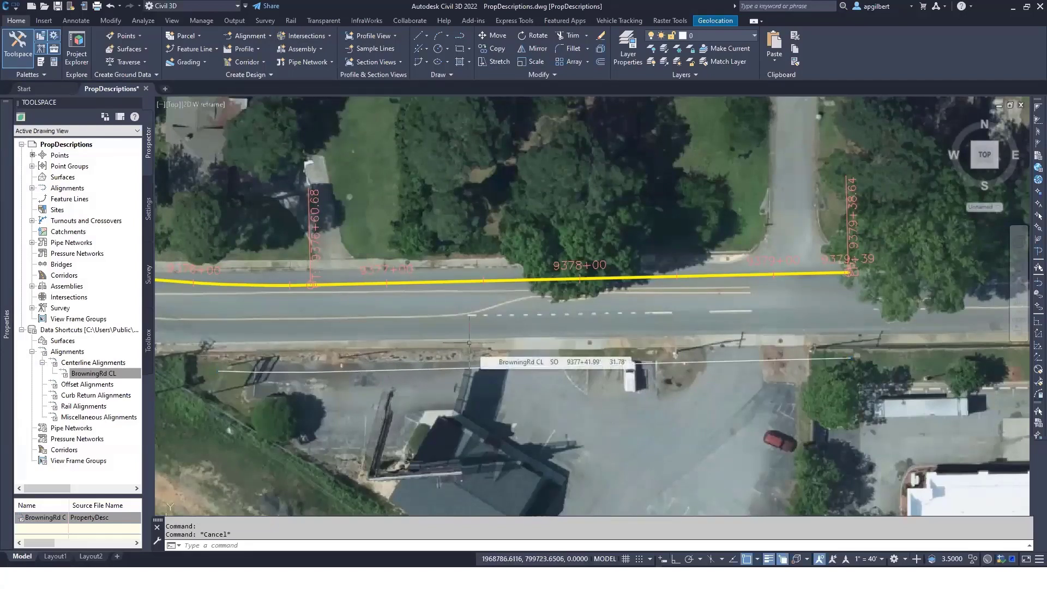
key(Escape)
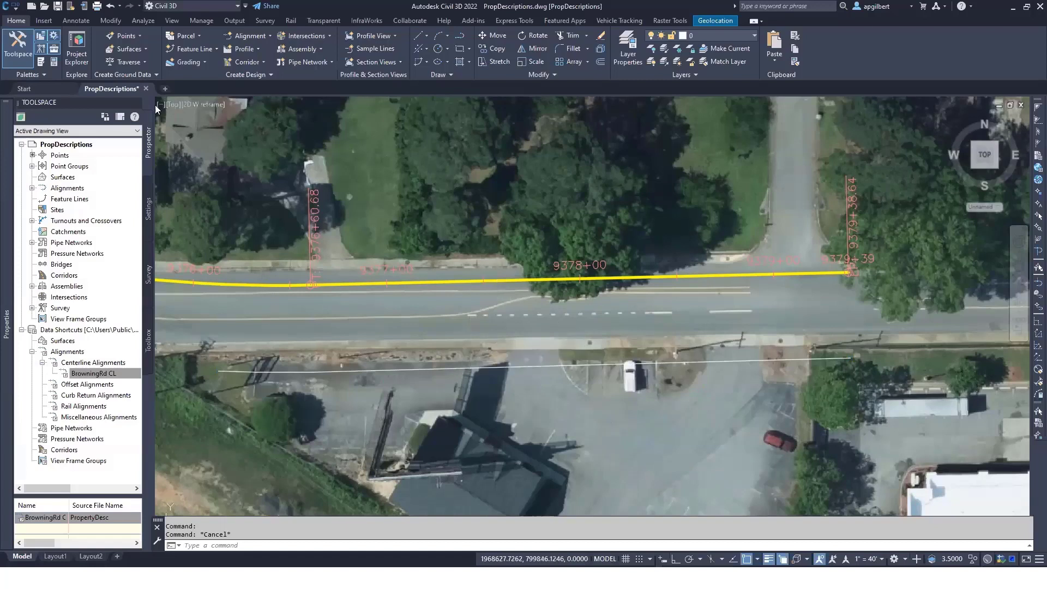
Step: Open the Alabama2.dwg drawing from the Entering Property Descriptions folder
click(45, 9)
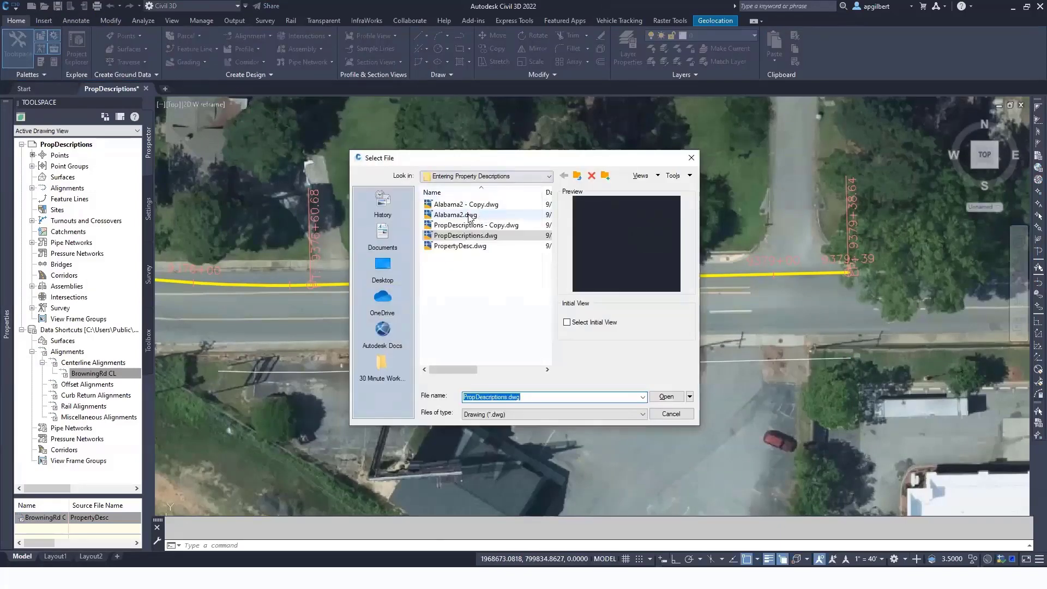
click(470, 216)
click(667, 397)
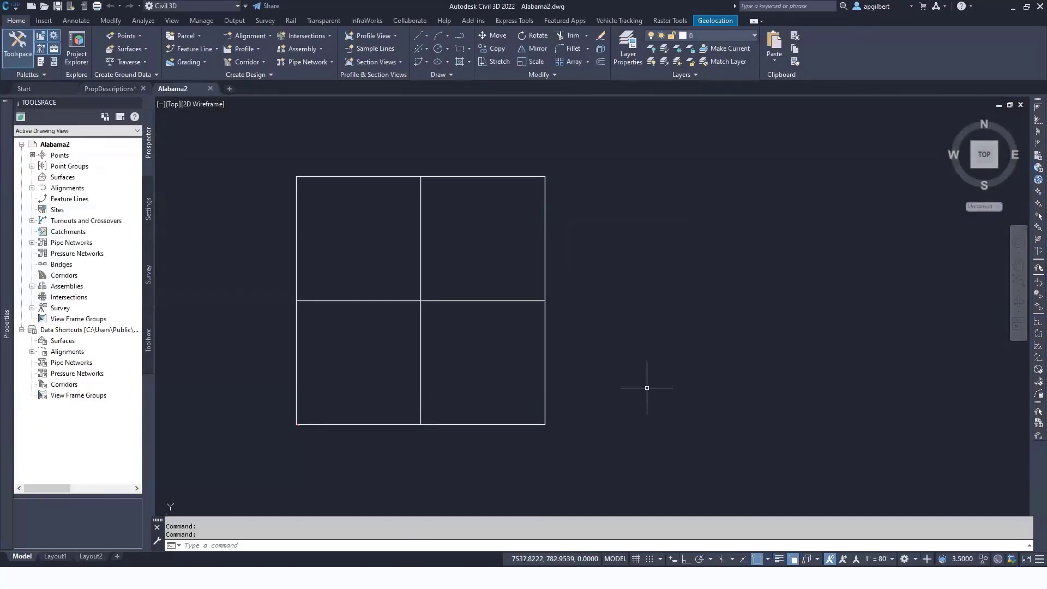
key(Escape)
key(Escape)
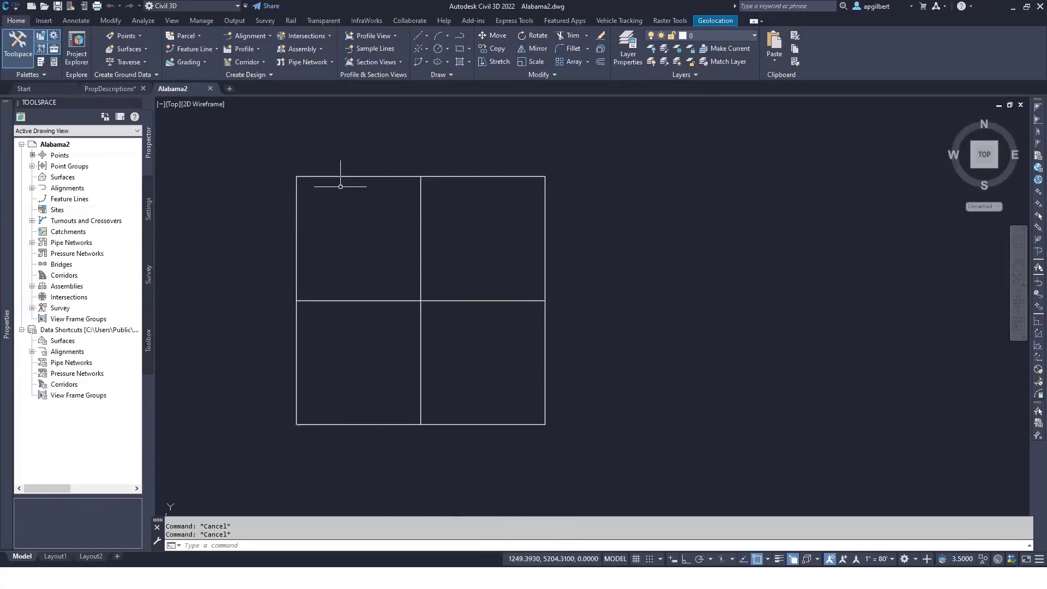
click(296, 225)
key(Escape)
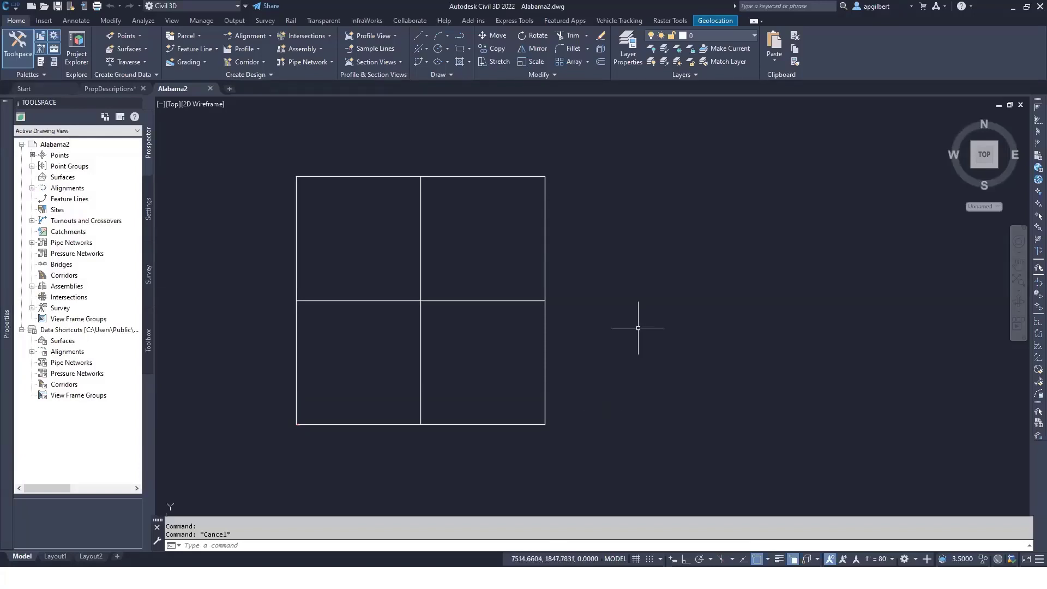
Step: Check the coordinate system assigned to Alabama2 in its drawing settings and leave the settings unaltered
click(149, 209)
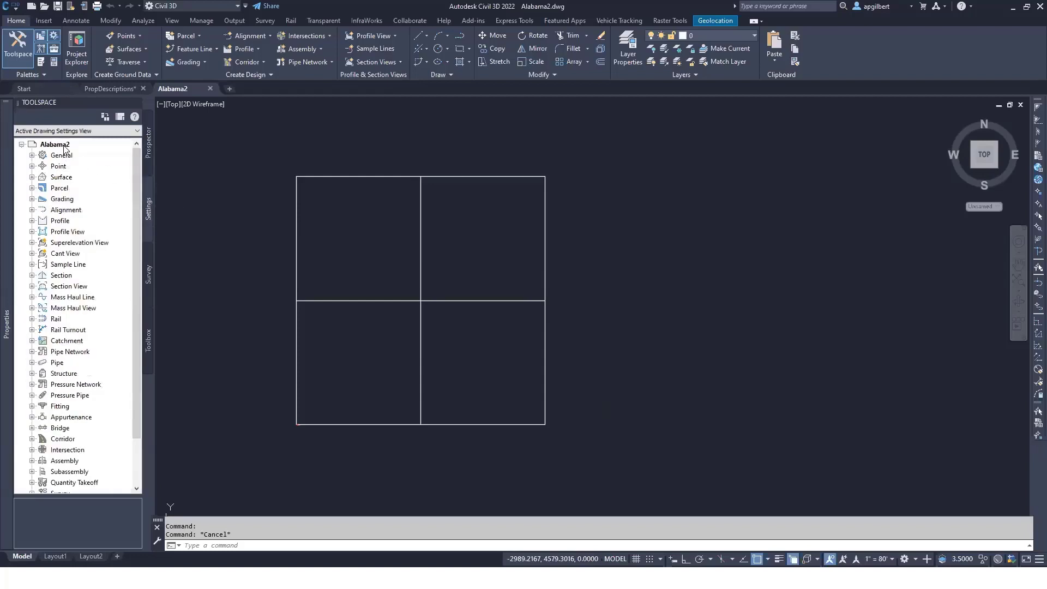
right_click(55, 144)
click(106, 154)
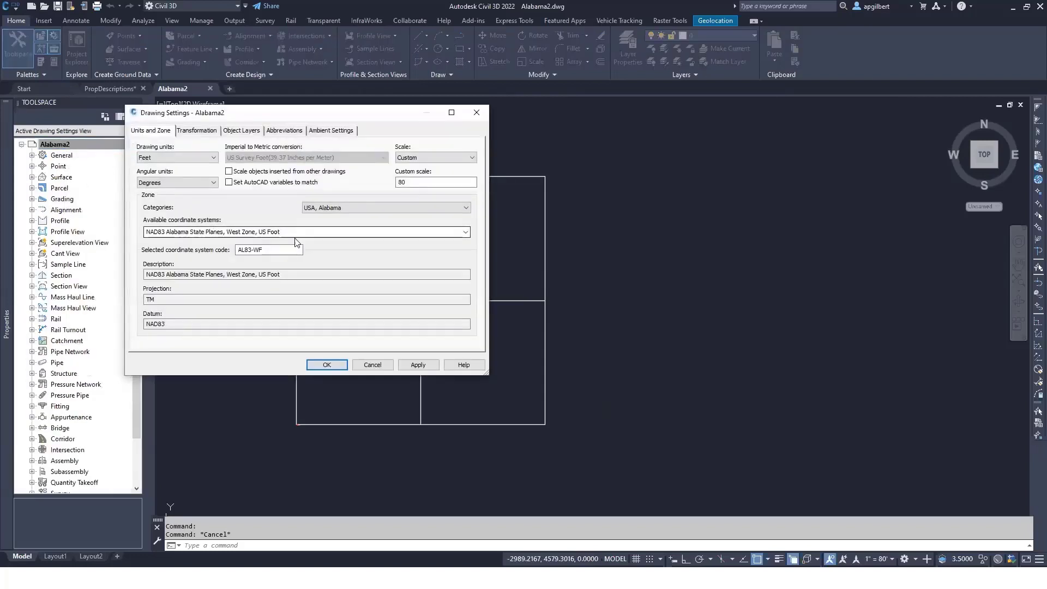
click(373, 365)
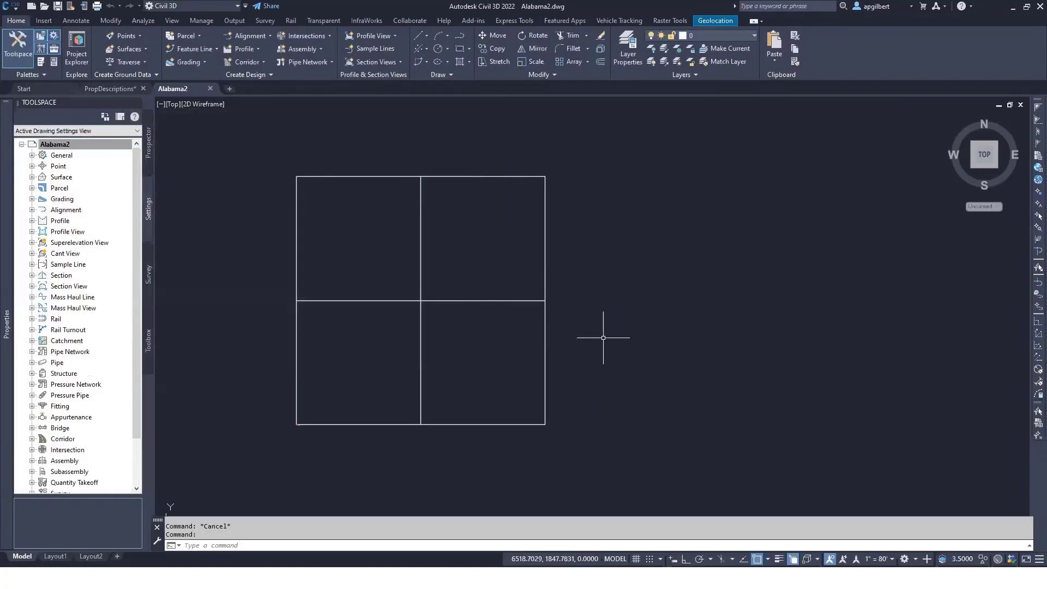
key(Escape)
Step: Examine the RRSPK point at the section's southwest corner and its place in the quartered section grid
scroll(304, 426, up, 5)
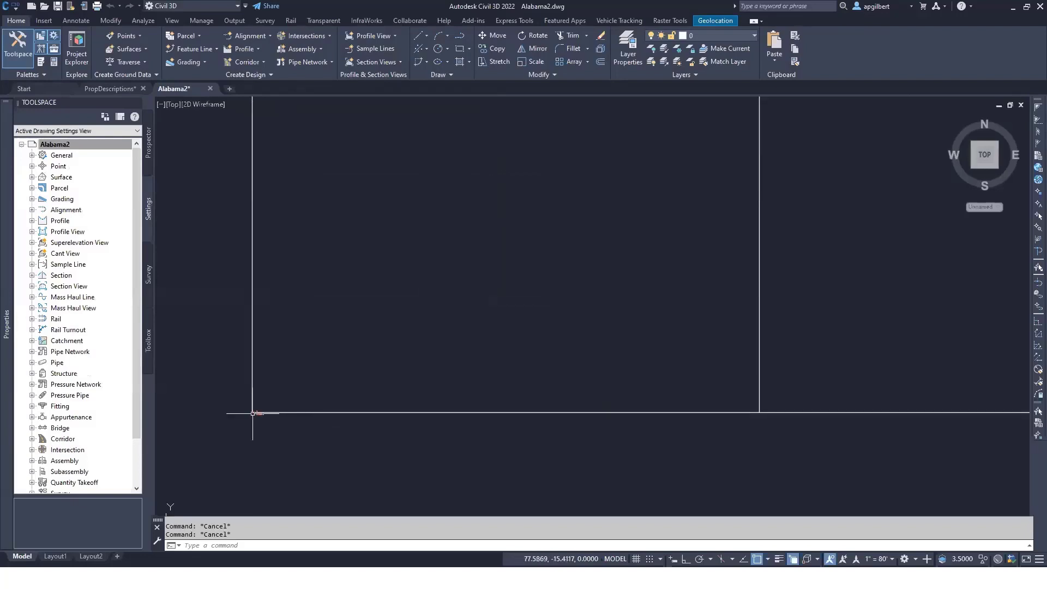
scroll(256, 437, up, 2)
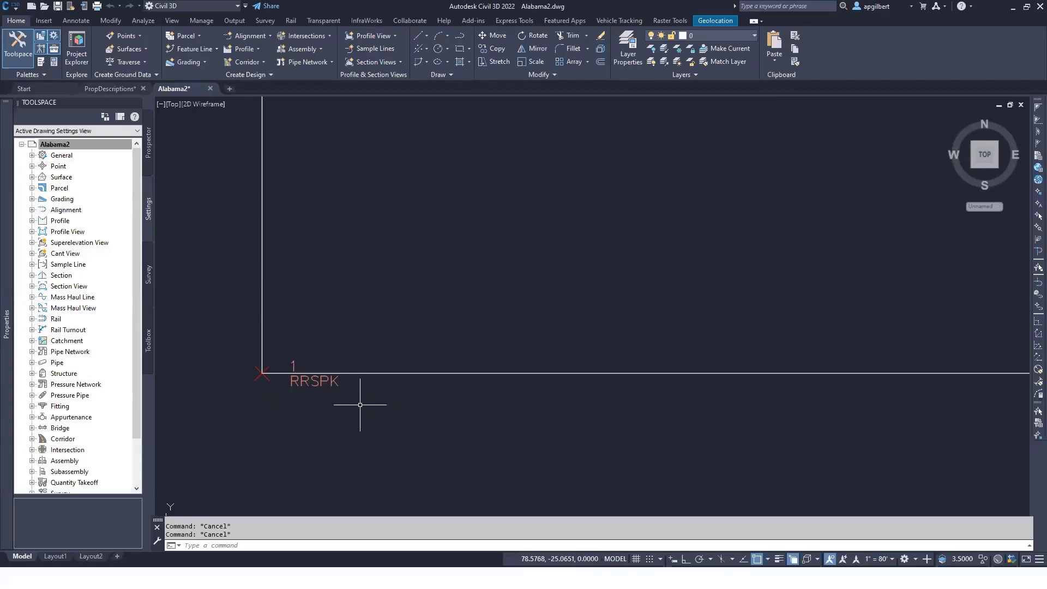
scroll(360, 405, down, 1)
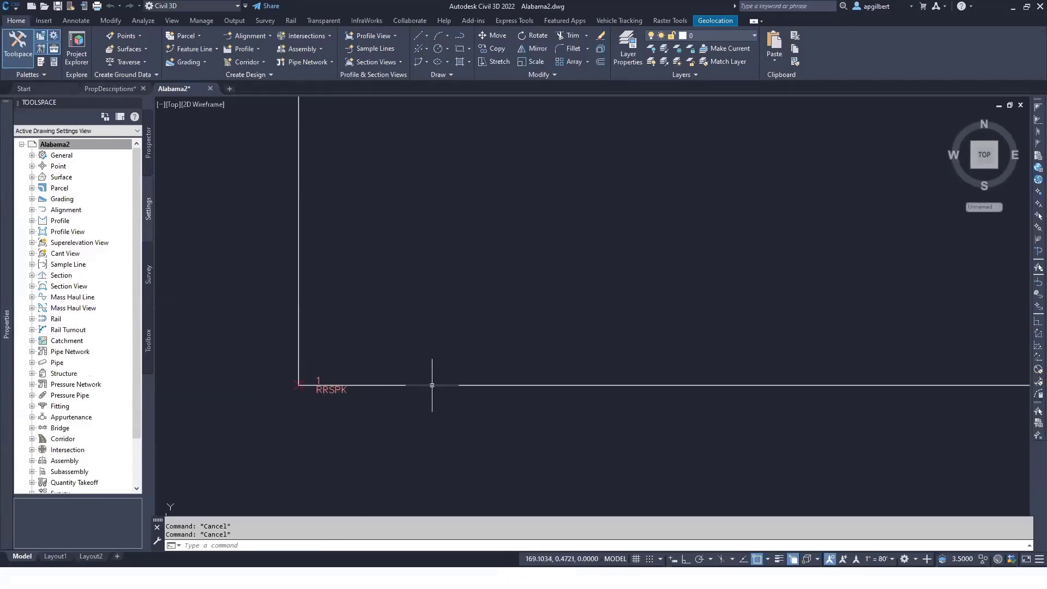
scroll(433, 384, down, 6)
scroll(433, 384, down, 2)
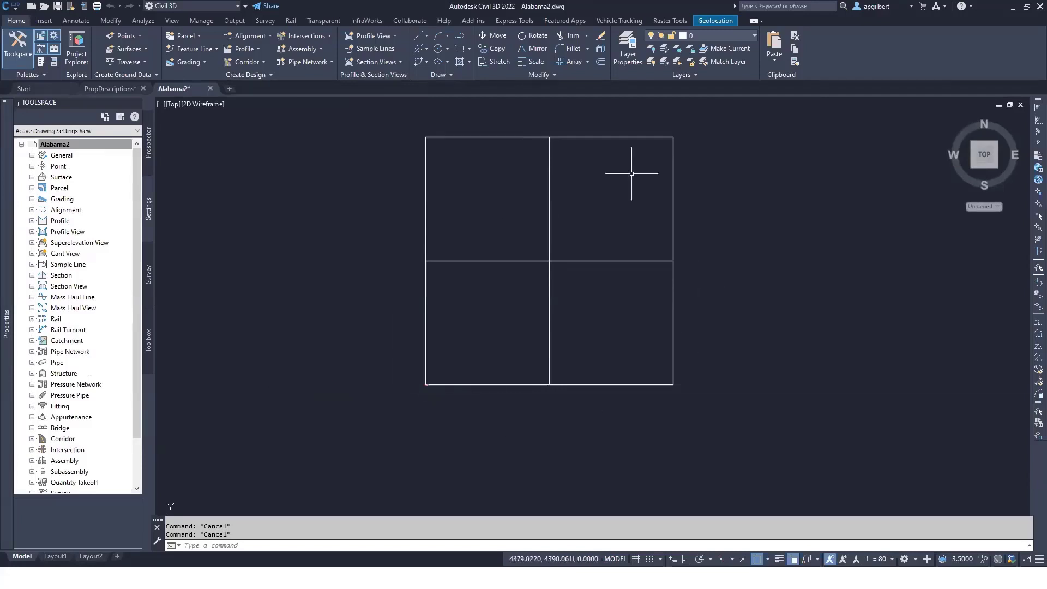
scroll(598, 343, up, 2)
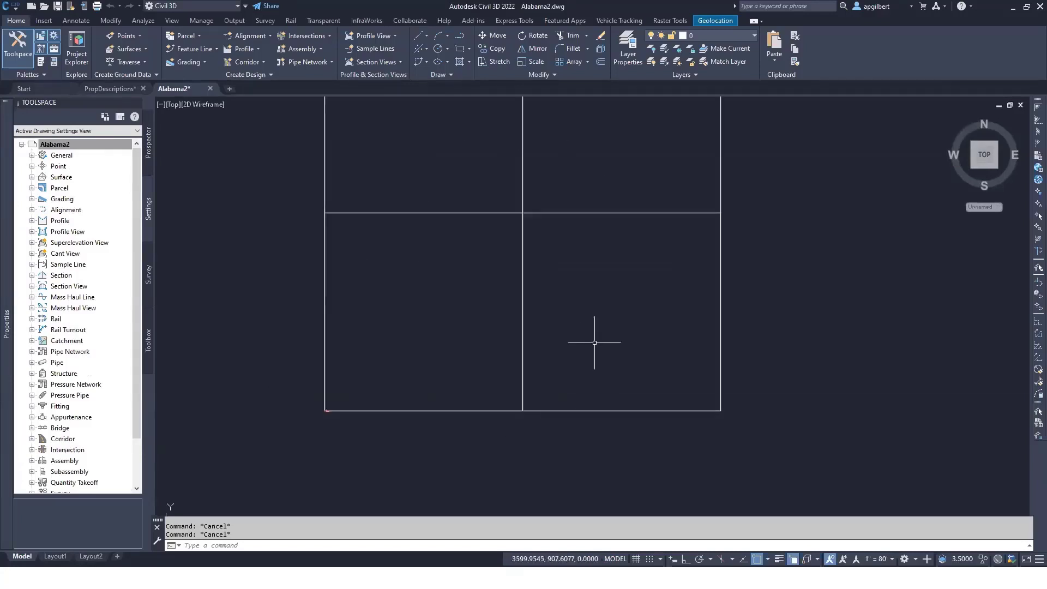
middle_drag(599, 343, 555, 394)
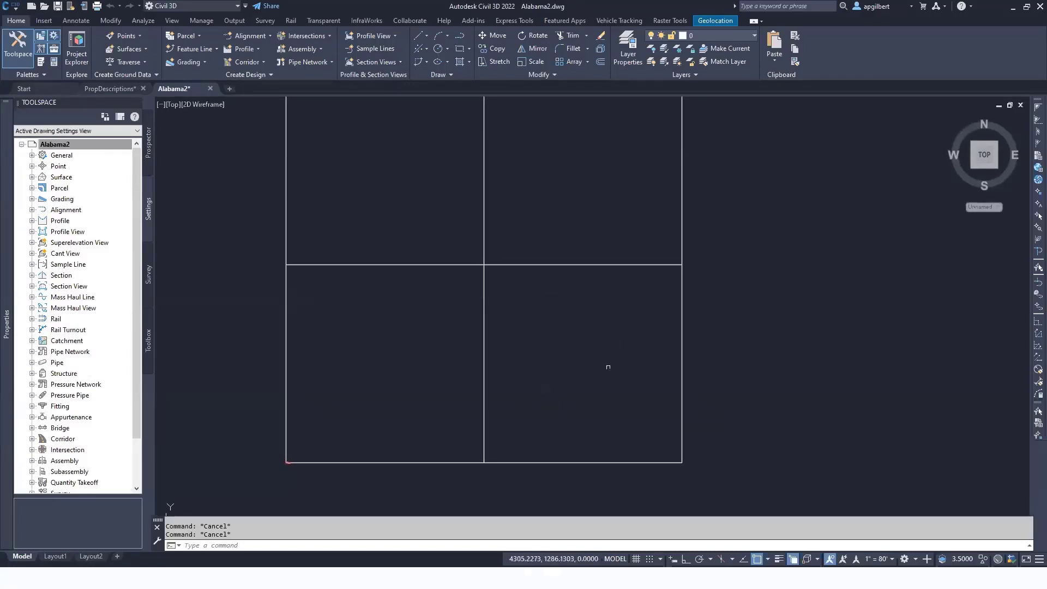
Step: Switch to the browser and review the legal description in the 12.18 Acre Deed PDF, from commencement through the boundary courses
key(alt+Tab)
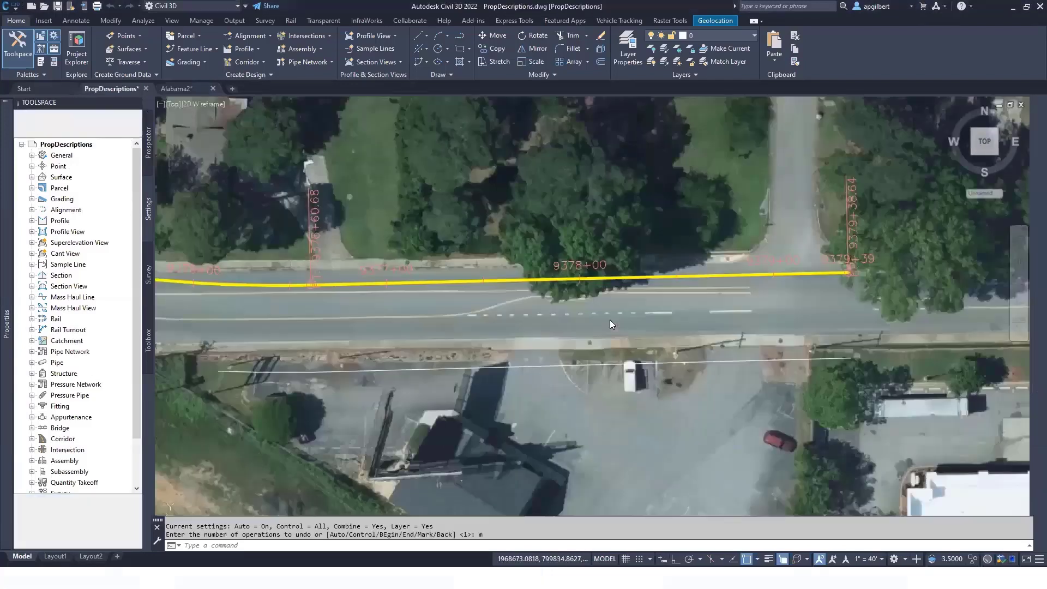
key(alt+Tab)
key(Tab)
key(Tab)
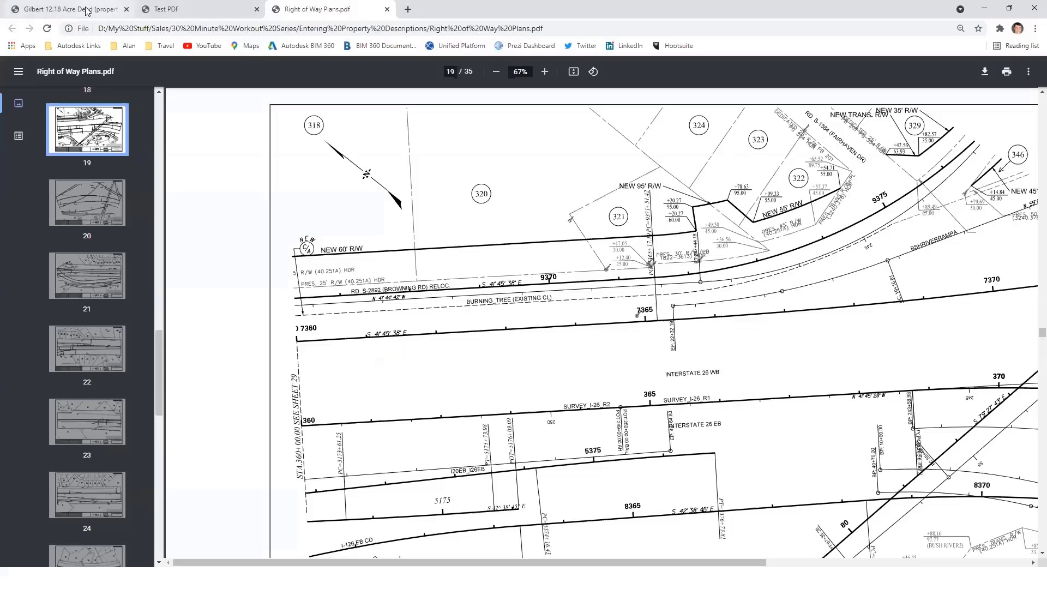
click(66, 9)
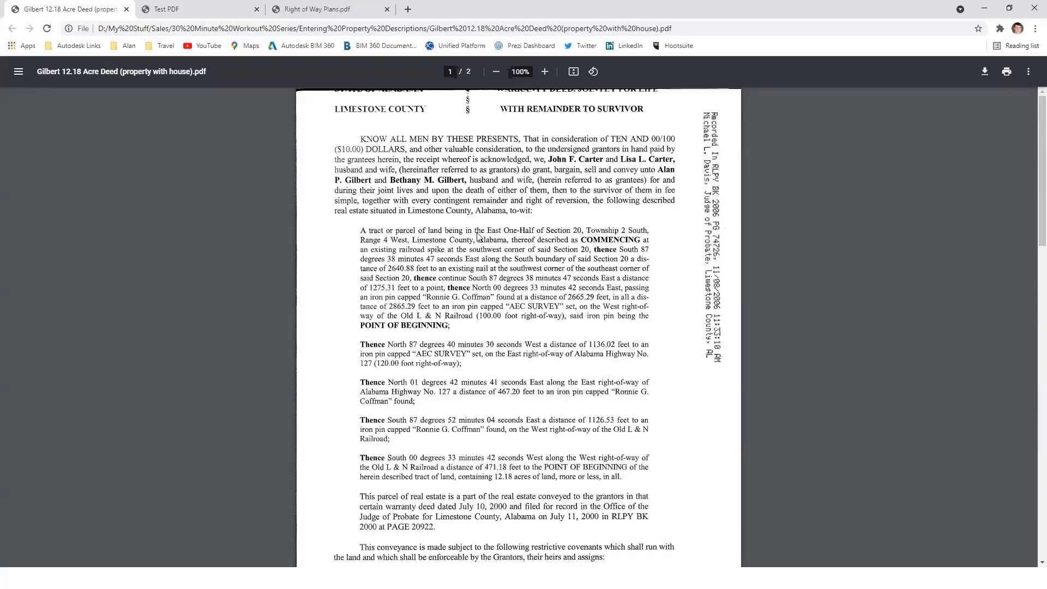
click(986, 9)
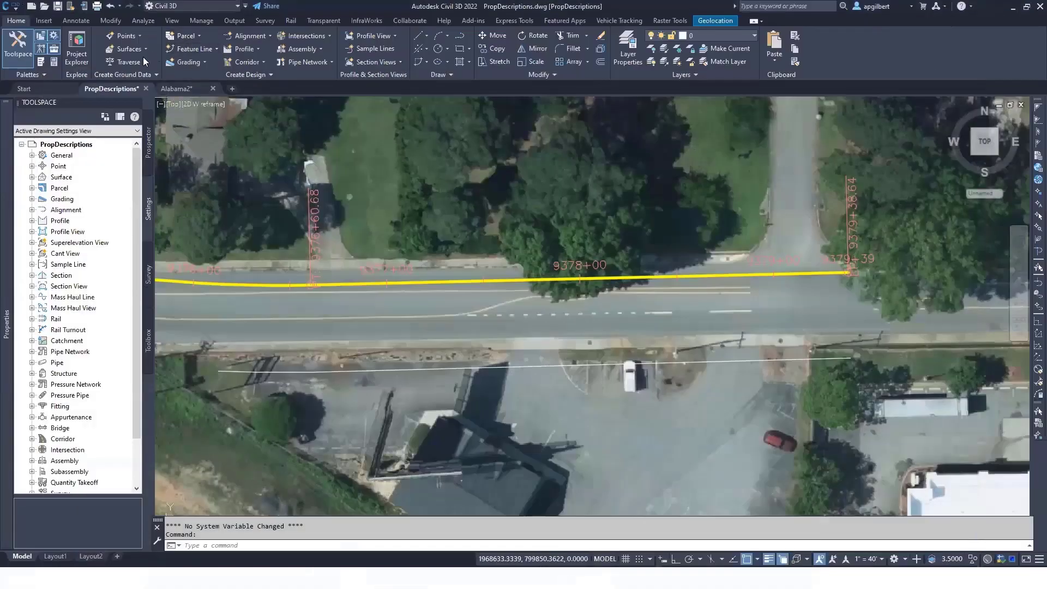
Step: Start the Traverse Editor in the Alabama2 drawing with point 1 as the occupied point
click(178, 87)
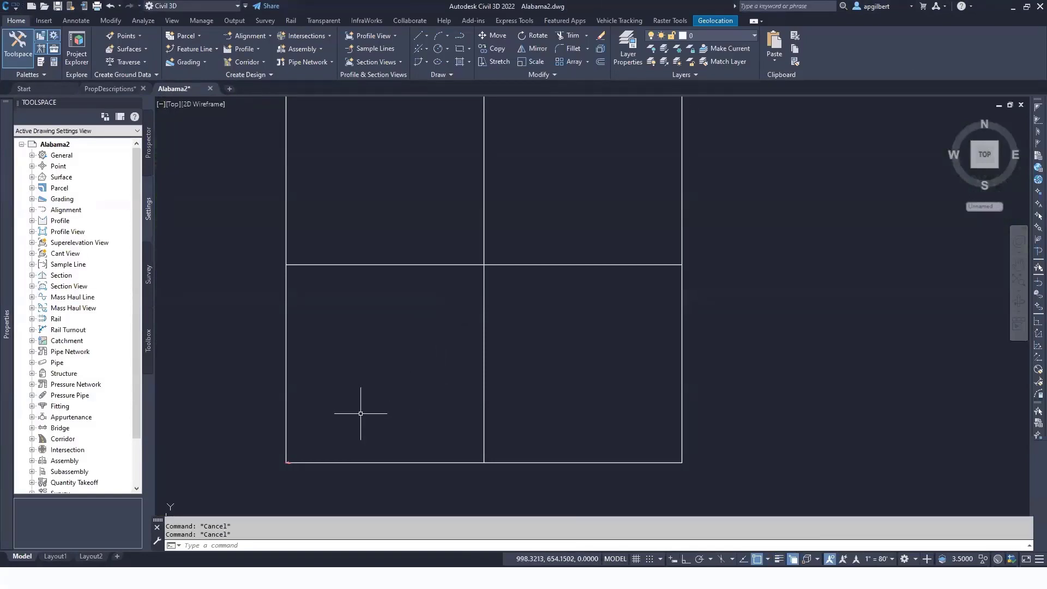
click(126, 62)
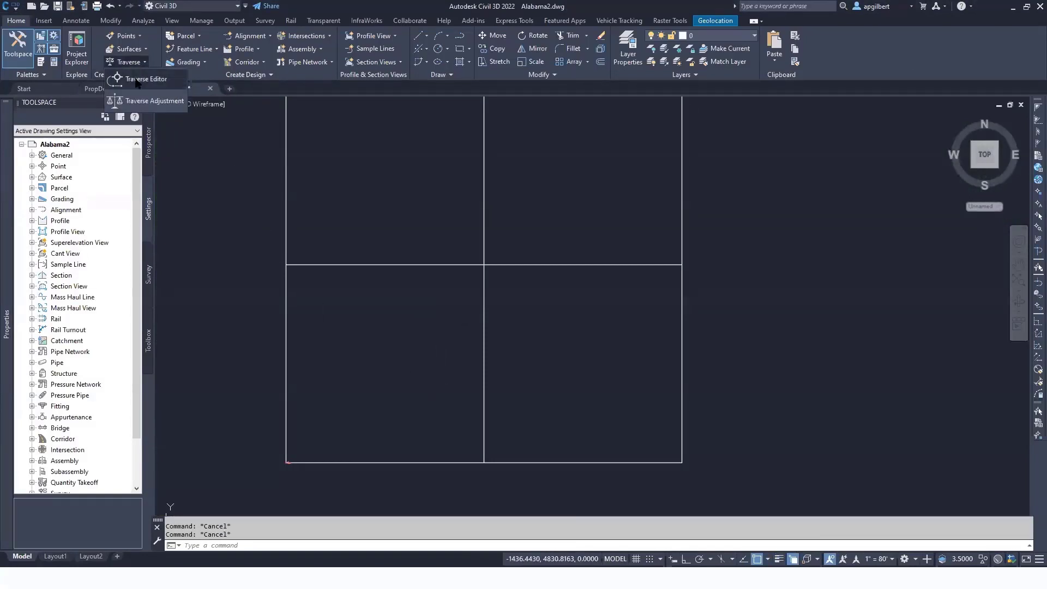
click(164, 85)
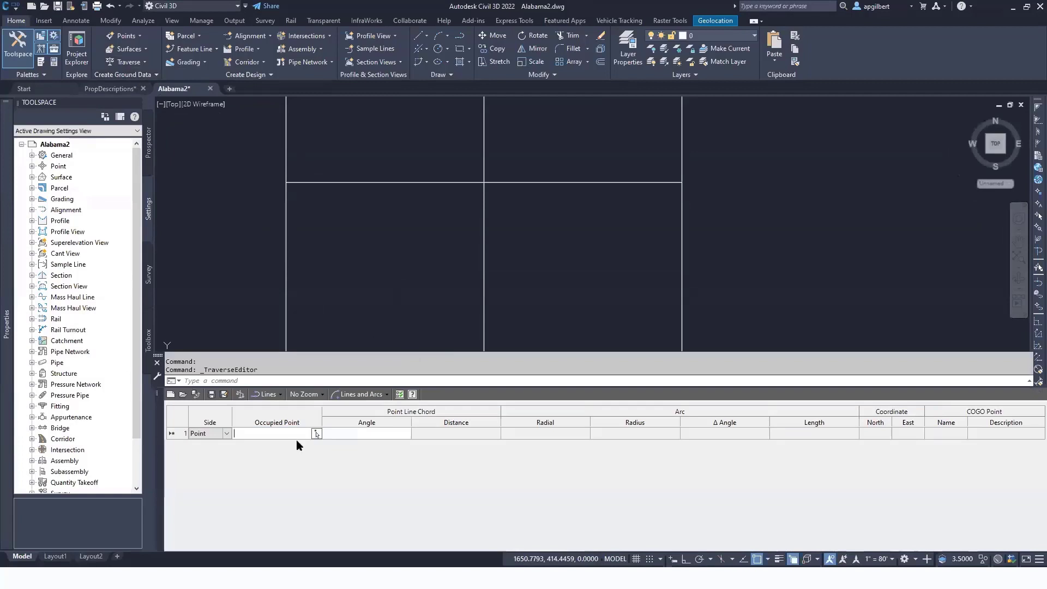
middle_drag(329, 111, 351, 205)
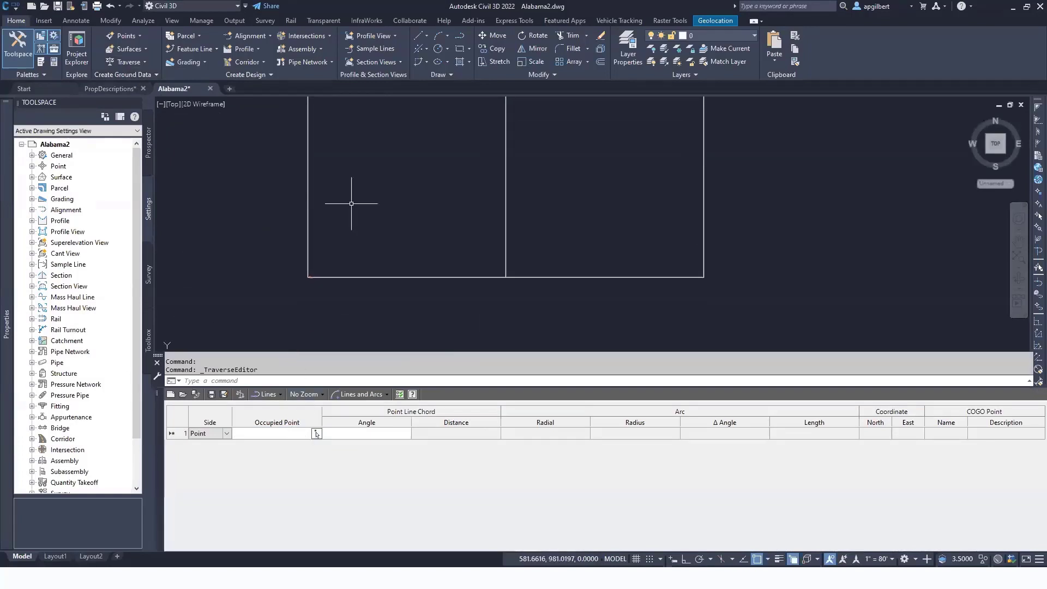
text(1)
key(Tab)
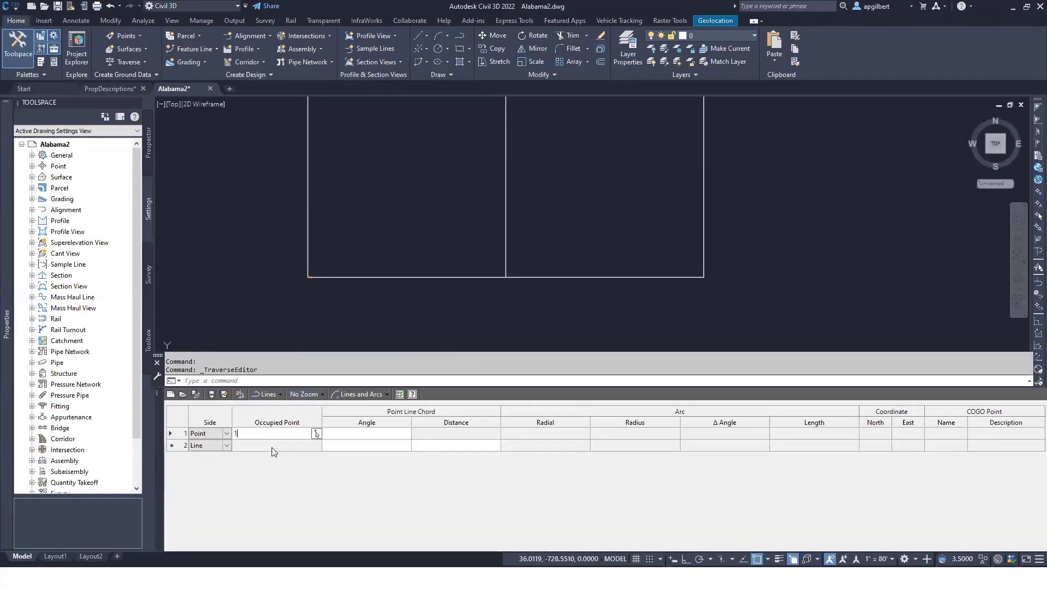
Step: Enter the first traverse line with bearing S 87 38 47 E and distance 2640.88
click(351, 447)
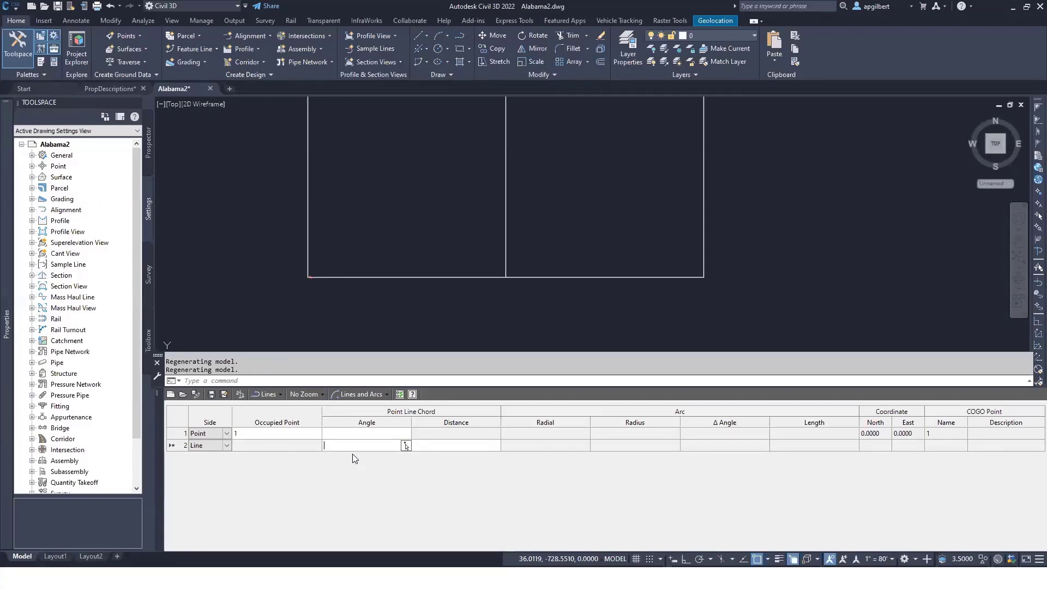
text(s 87 38 47 e)
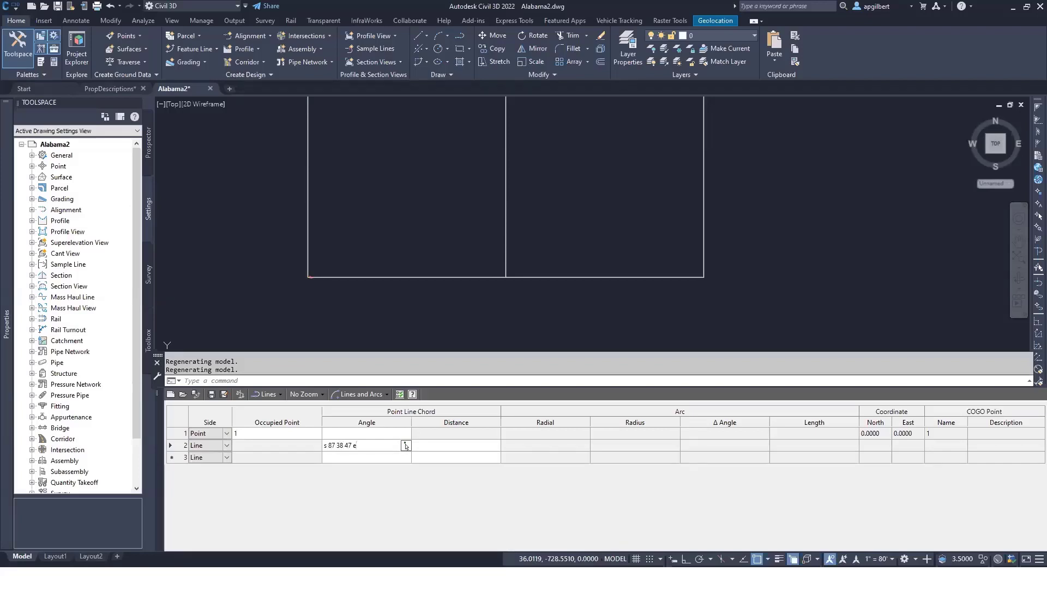
key(Tab)
text(2640.88)
key(Tab)
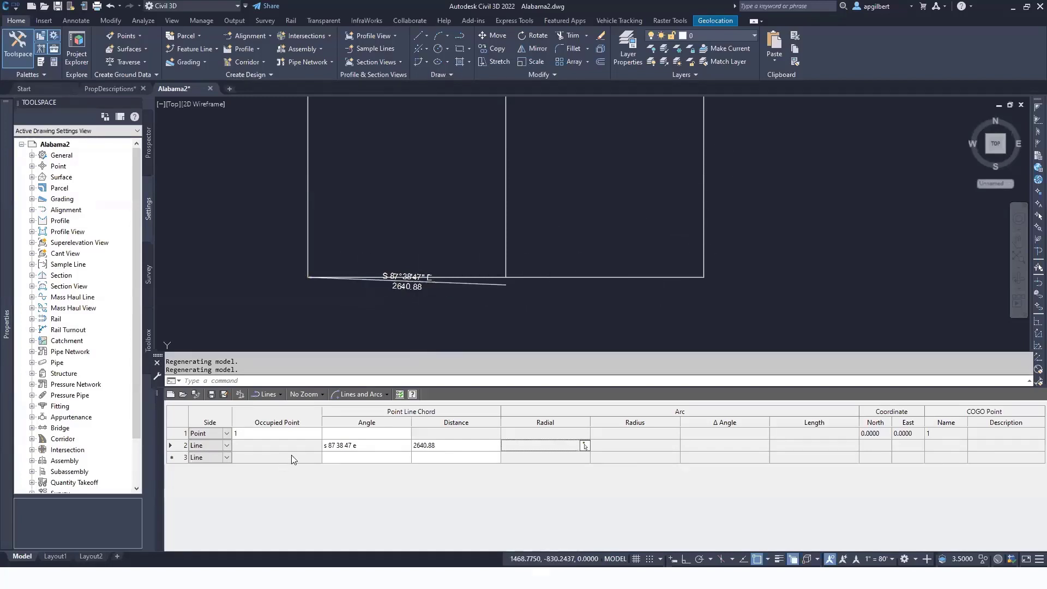
Step: Enter the second traverse line with bearing S 87 38 47 E and distance 1275.31
click(355, 456)
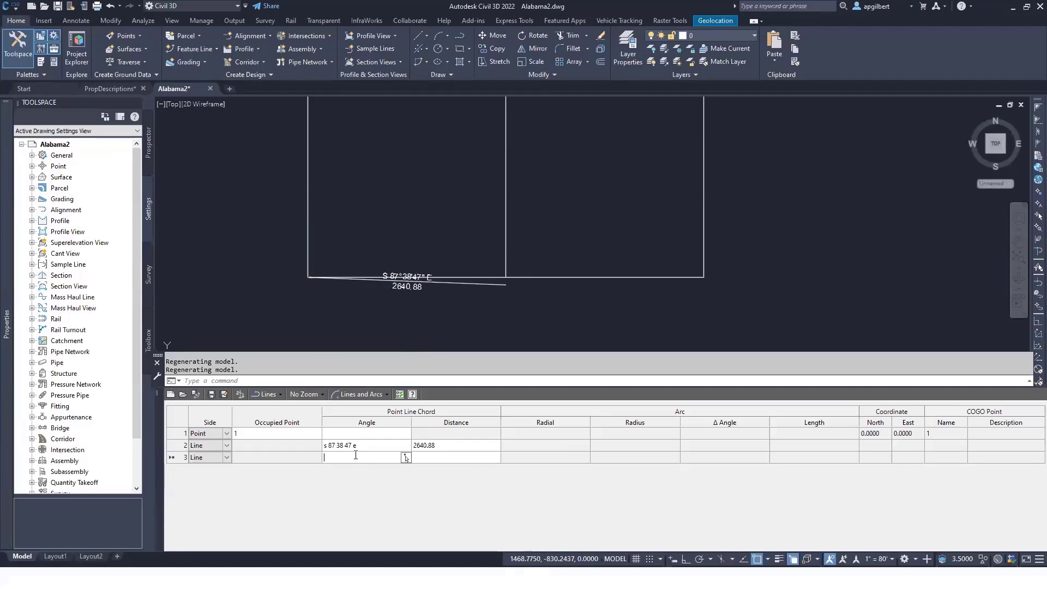
text(s)
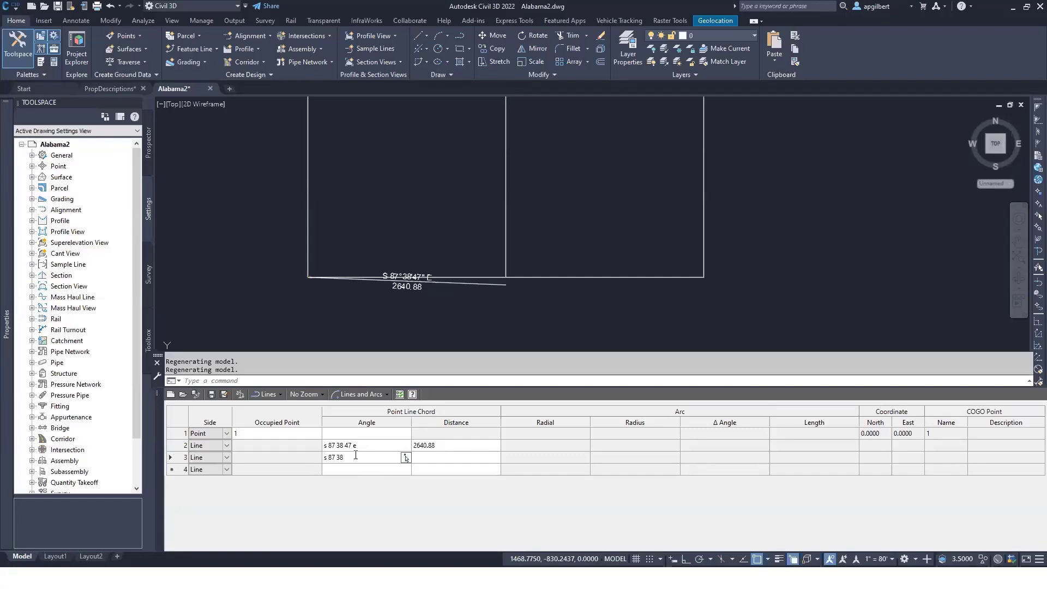
text( 87 38 47 e)
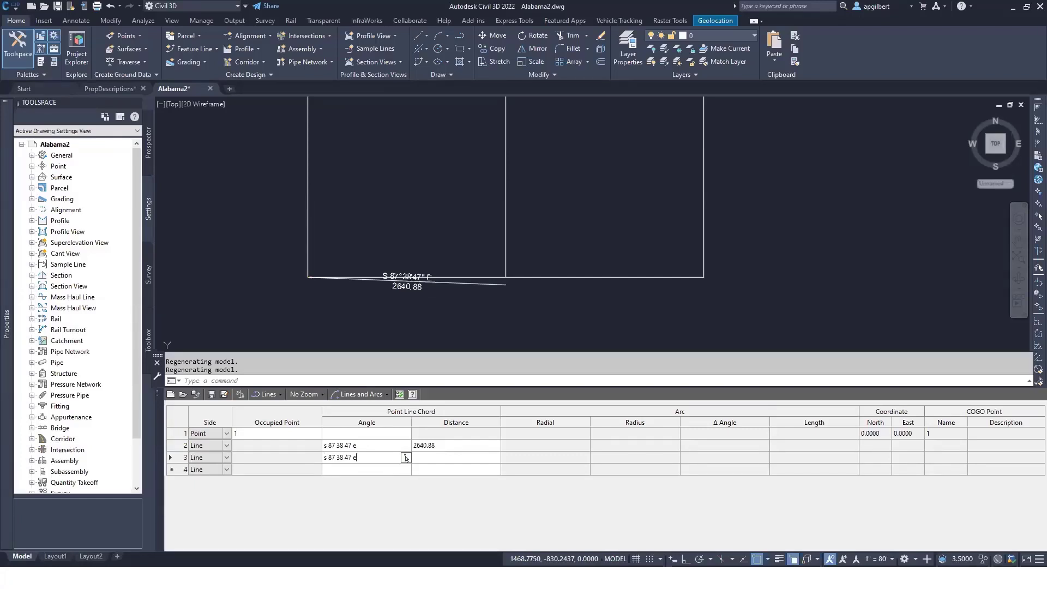
key(Tab)
key(Tab)
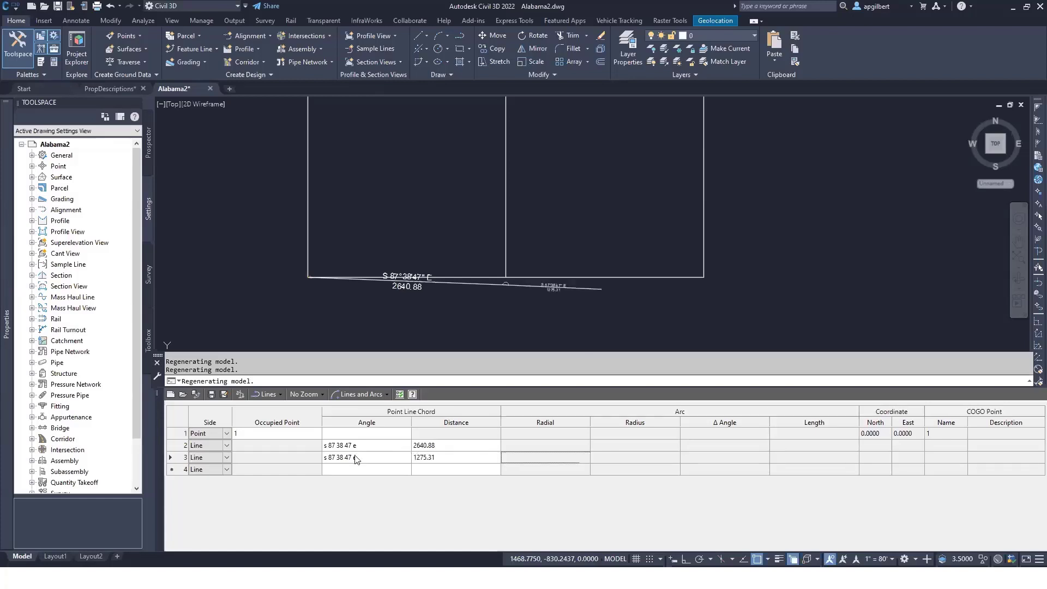
Step: Enter the third traverse line with bearing N 00 33 47 E and distance 2865.29
click(276, 391)
click(275, 391)
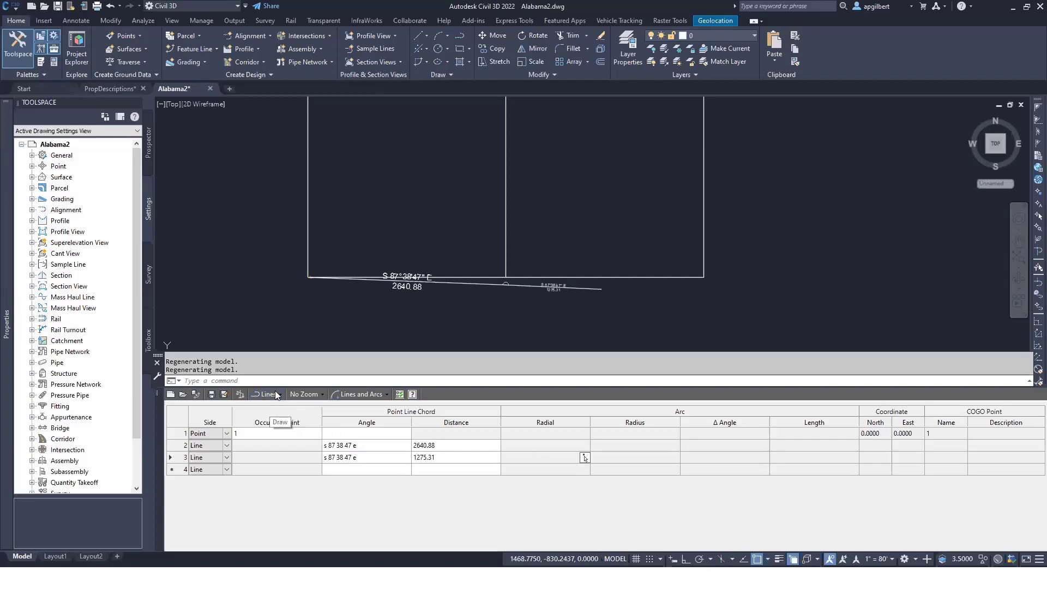
click(371, 469)
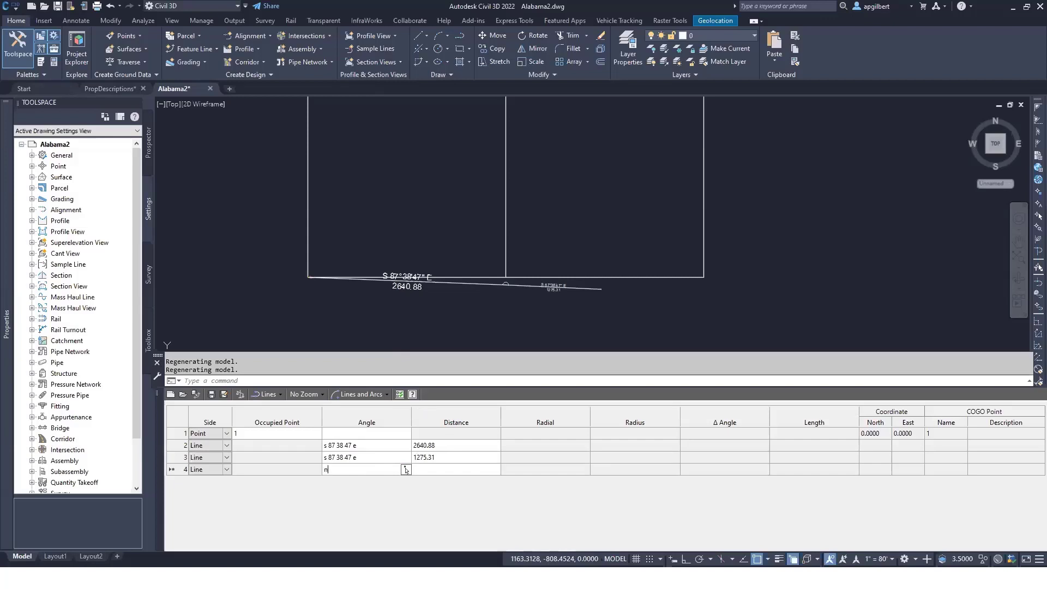
text(n)
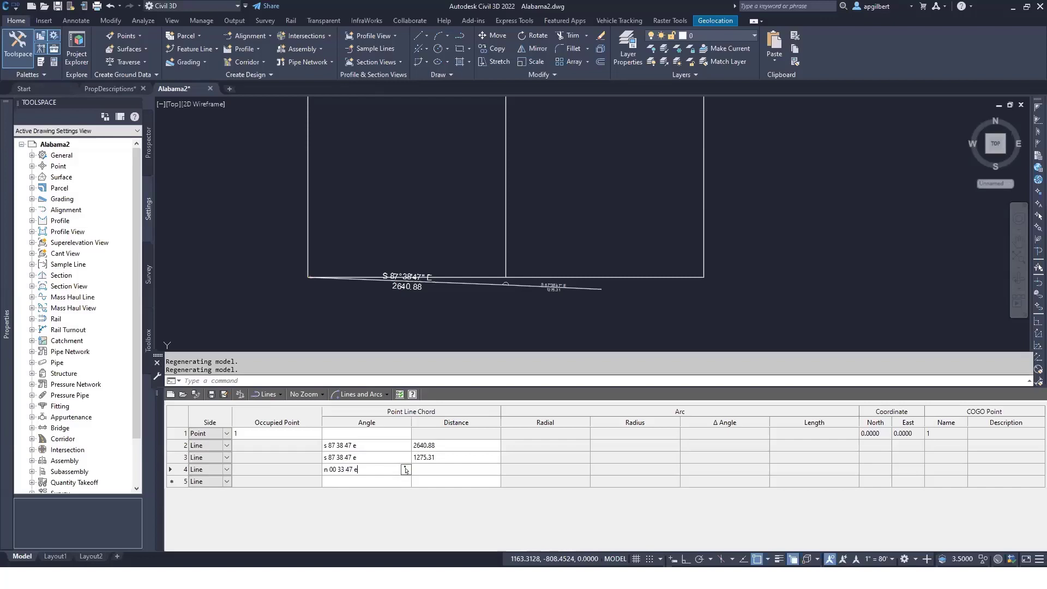
key(Tab)
text(2865.29)
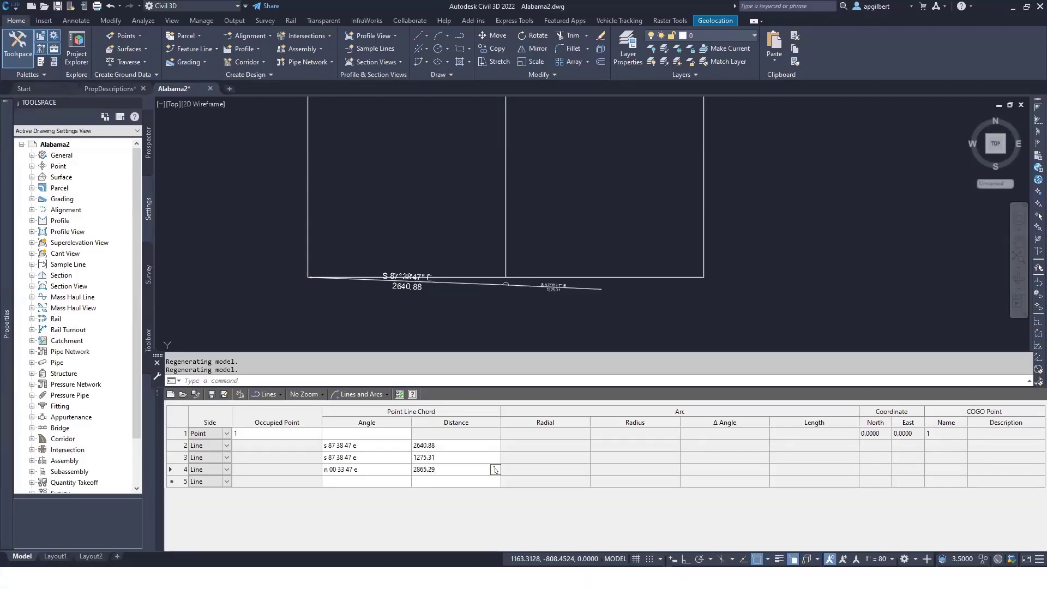
key(Tab)
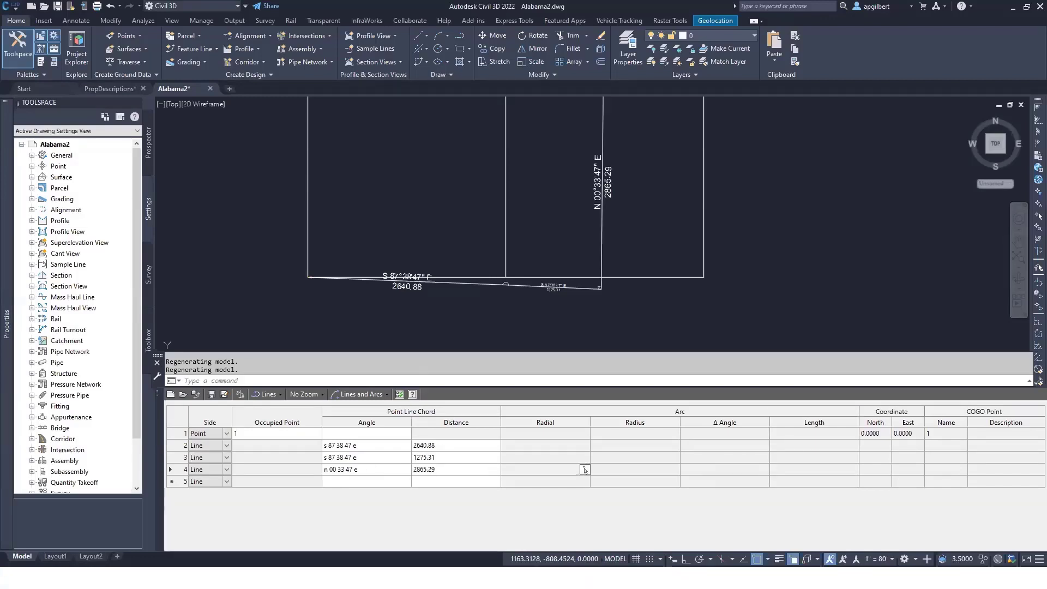
scroll(473, 303, down, 2)
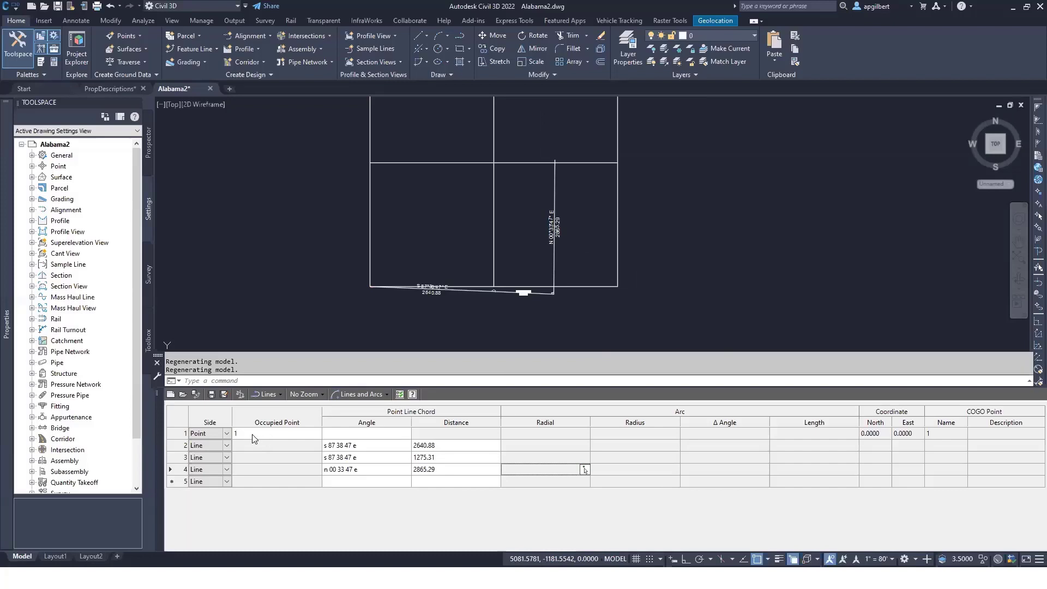
Step: Save the traverse as 30minCommence in the Entering Property Descriptions folder, close the Traverse Editor and check the commencement polyline
click(286, 435)
click(317, 434)
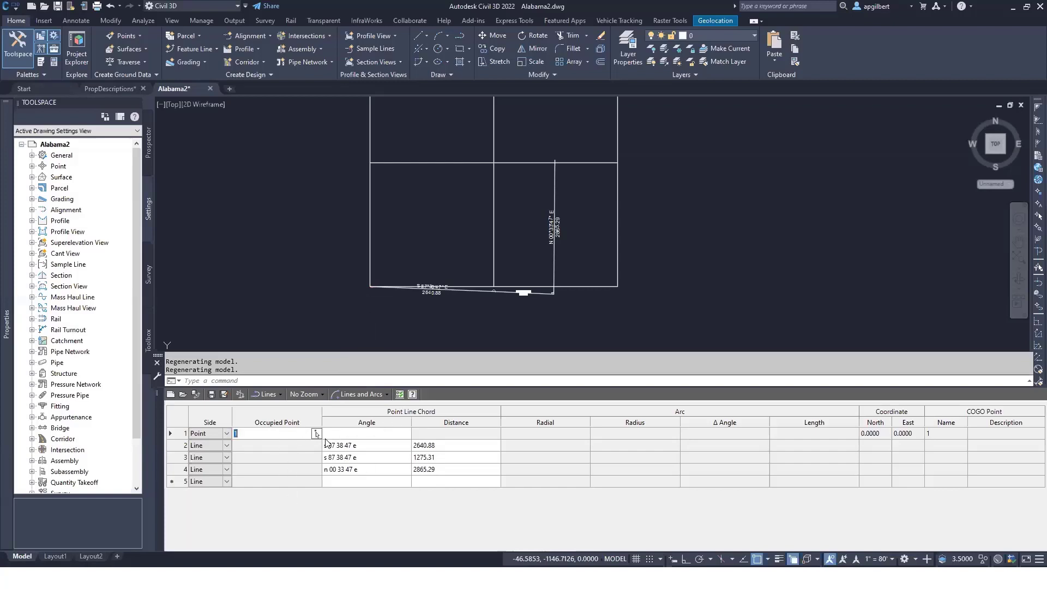
click(213, 394)
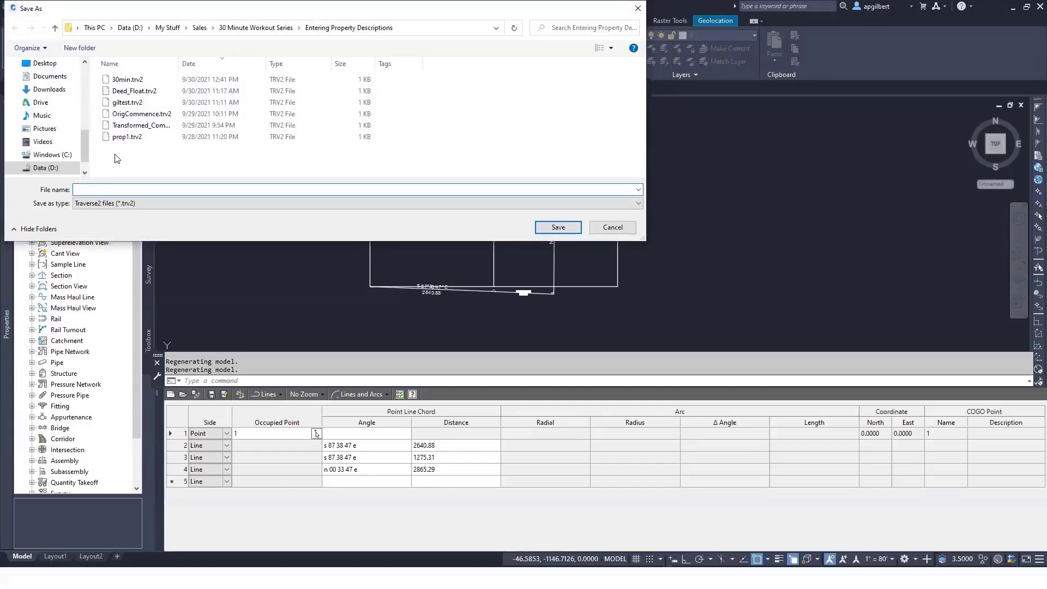
text(30min)
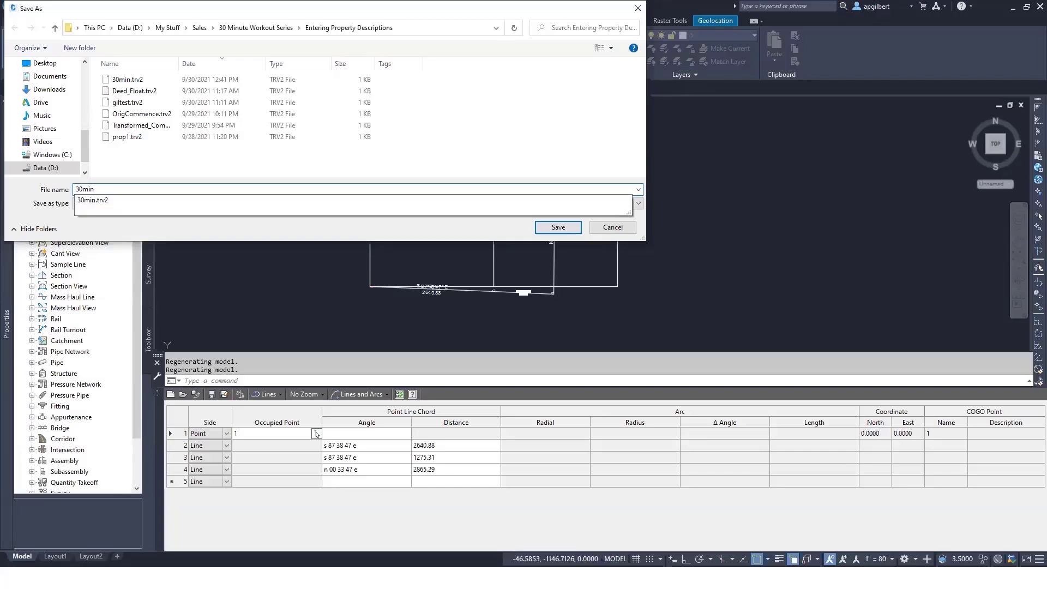
text(Comme)
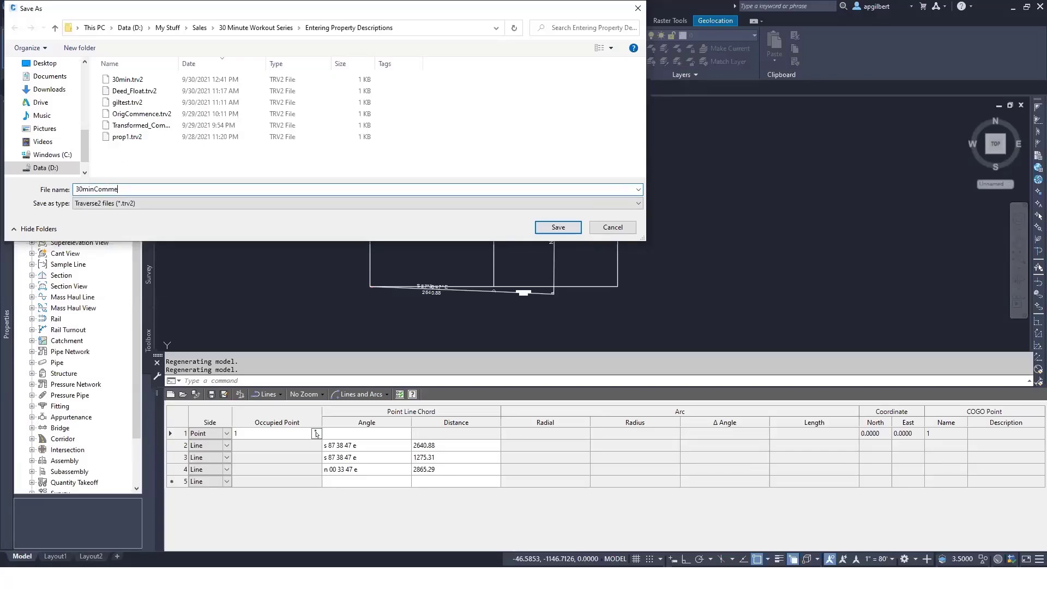
text(nce)
key(Tab)
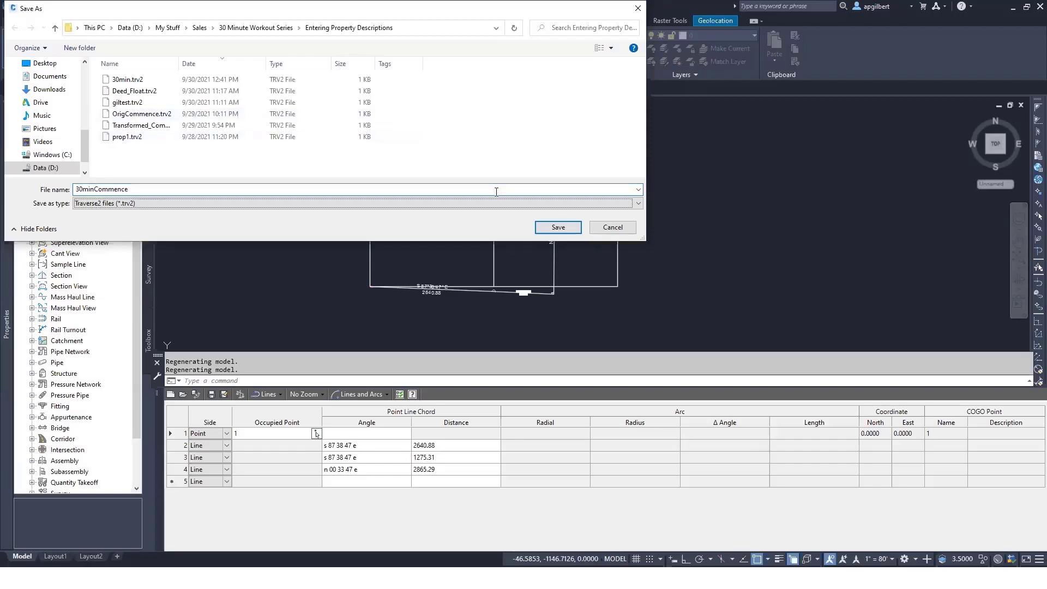
click(558, 227)
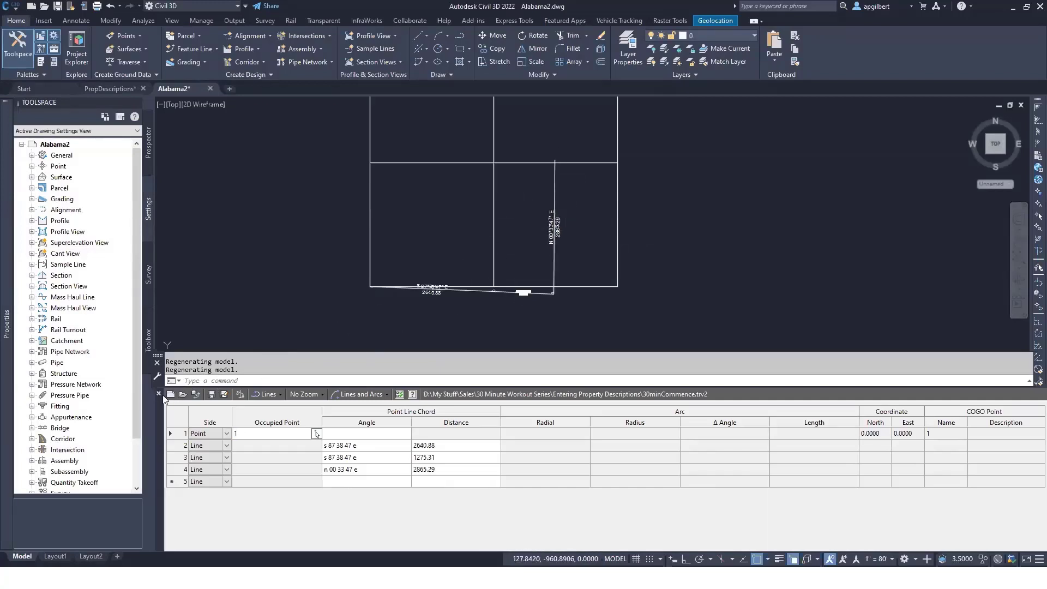
click(157, 393)
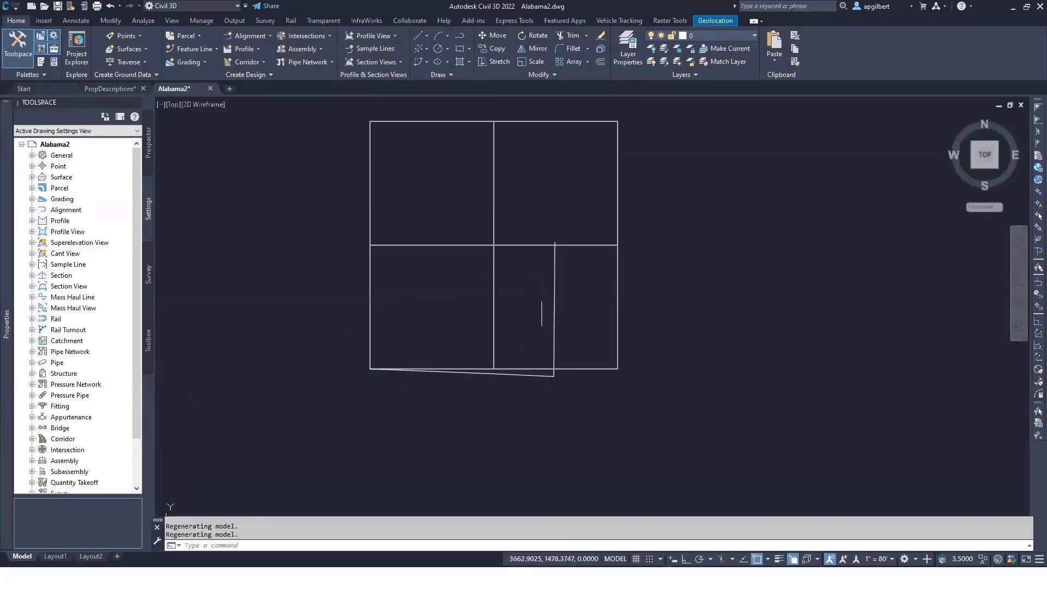
click(554, 281)
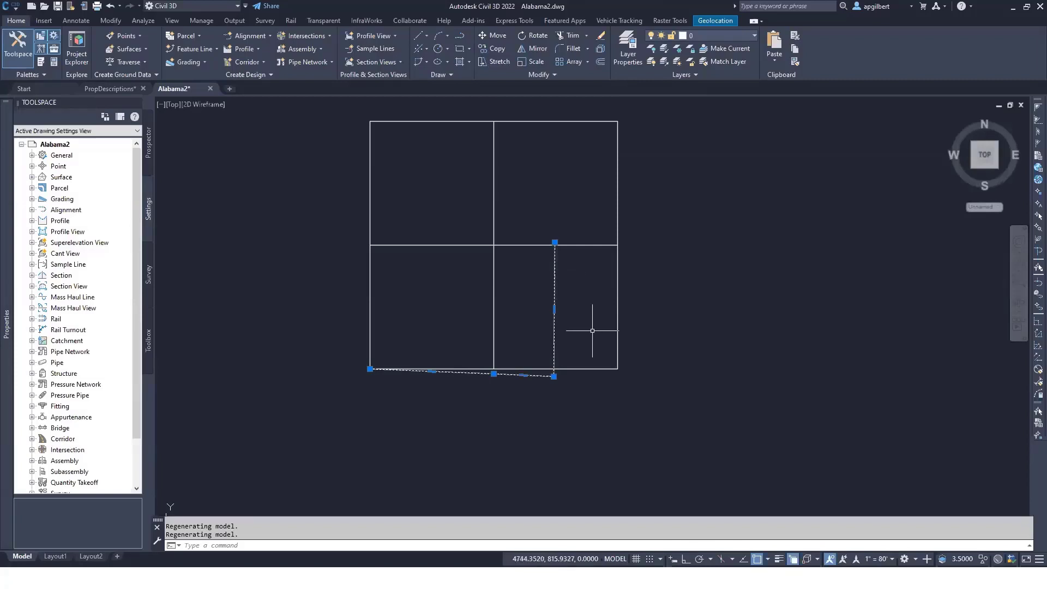
key(Escape)
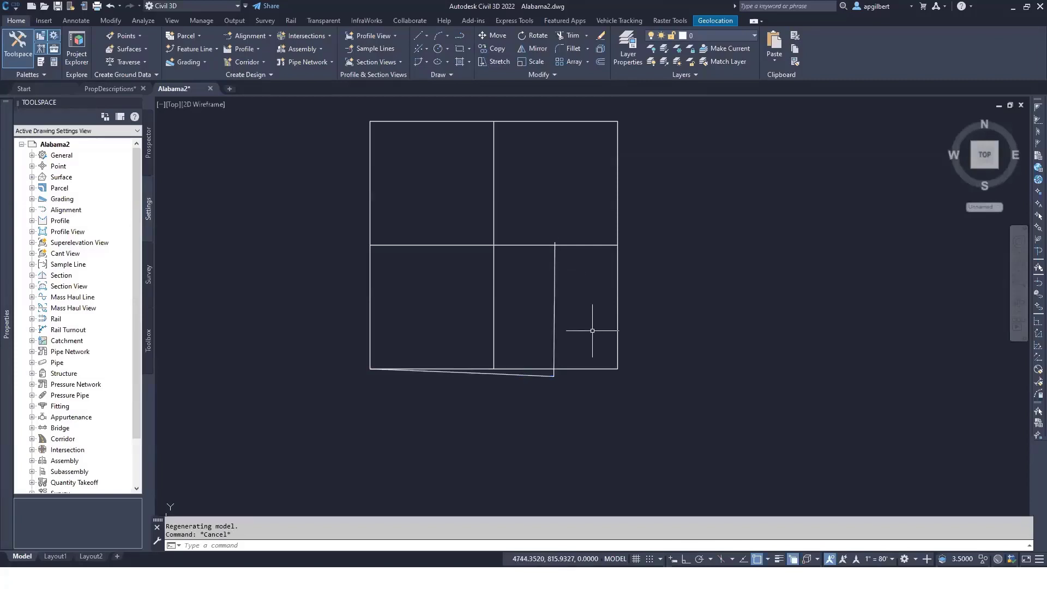
Step: Load the saved traverse Deed_Float.trv2 in the Traverse Editor to draw the deed parcel, and close the editor
click(121, 63)
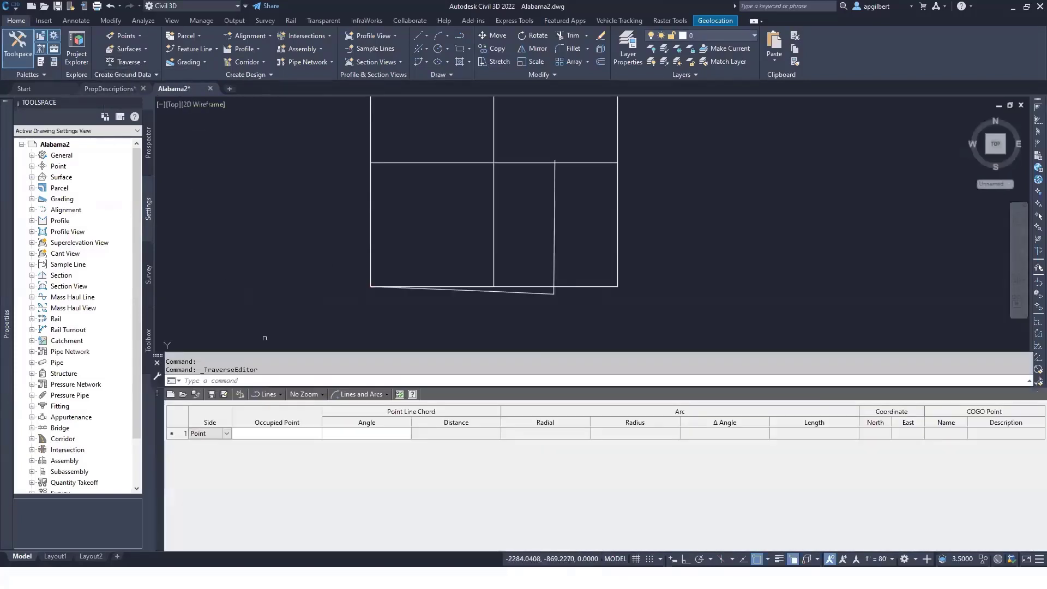
click(183, 397)
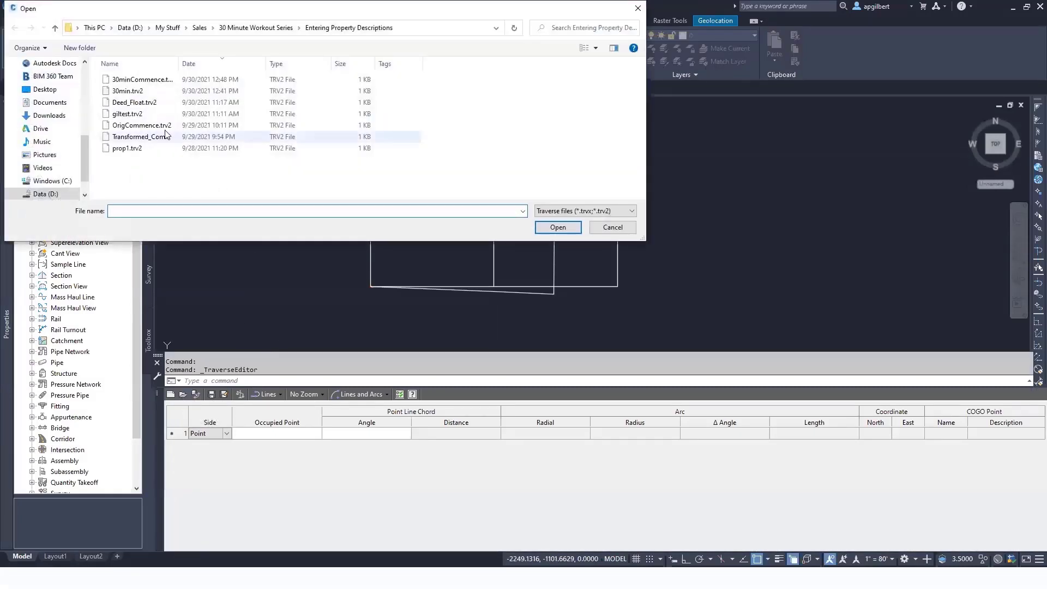
click(158, 102)
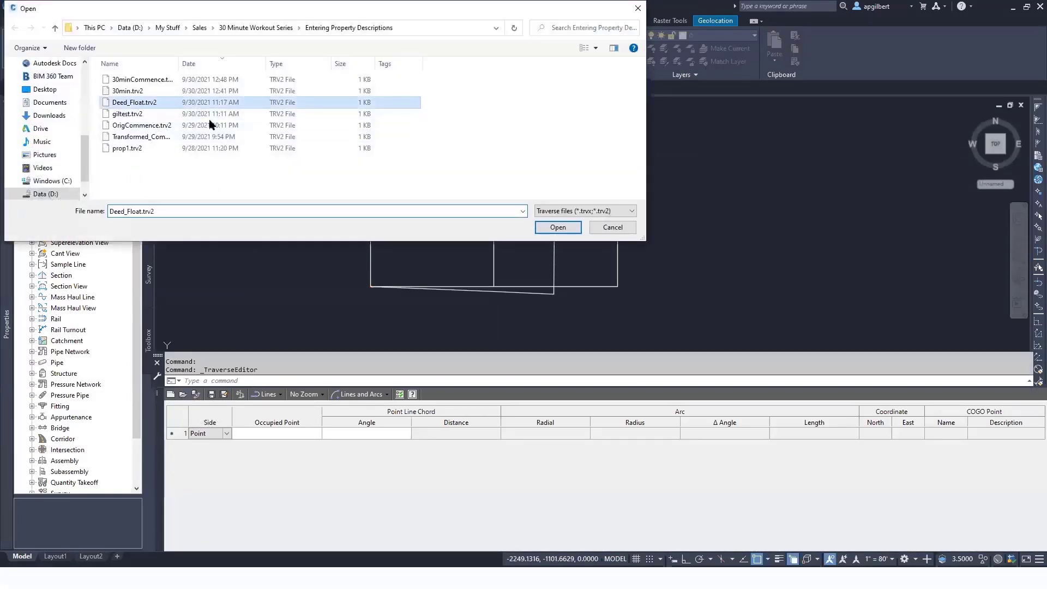
click(543, 228)
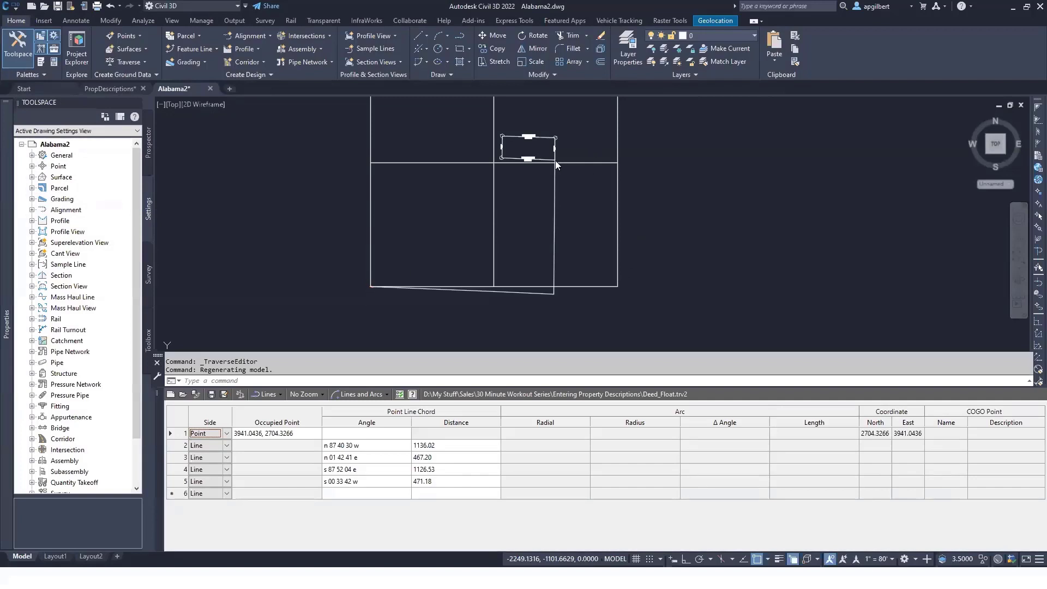
click(158, 393)
Step: Select the deed parcel polyline to examine its shape and position relative to the section, and deselect it
click(464, 294)
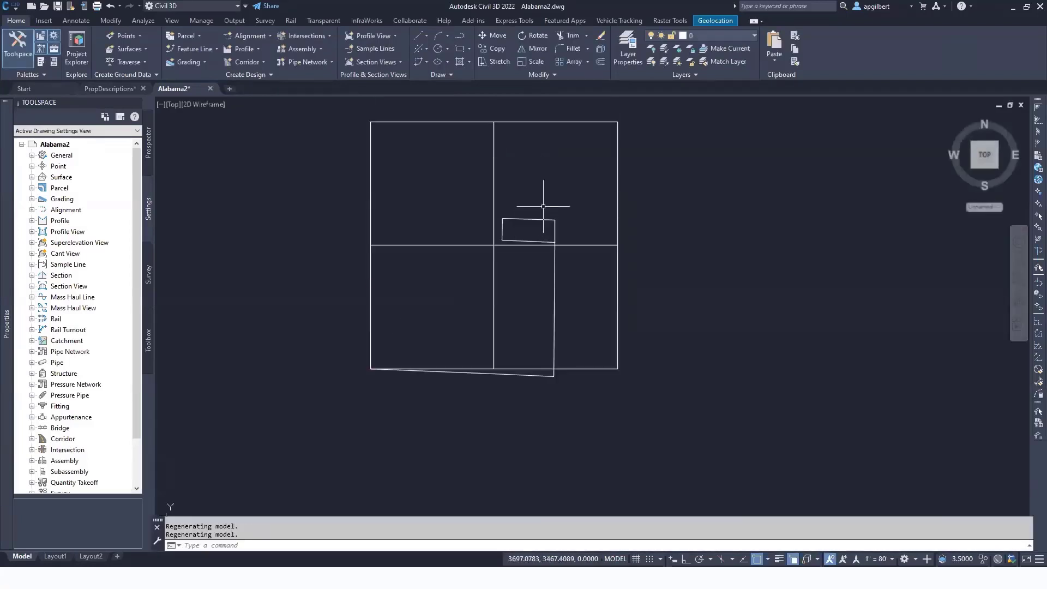
click(545, 238)
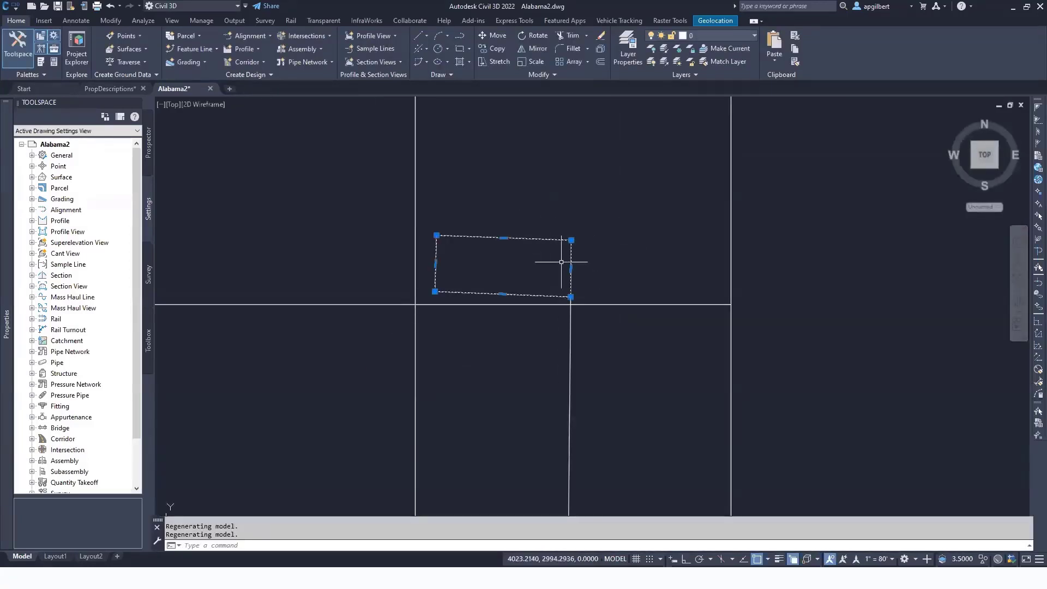
scroll(597, 305, down, 2)
middle_drag(603, 358, 606, 293)
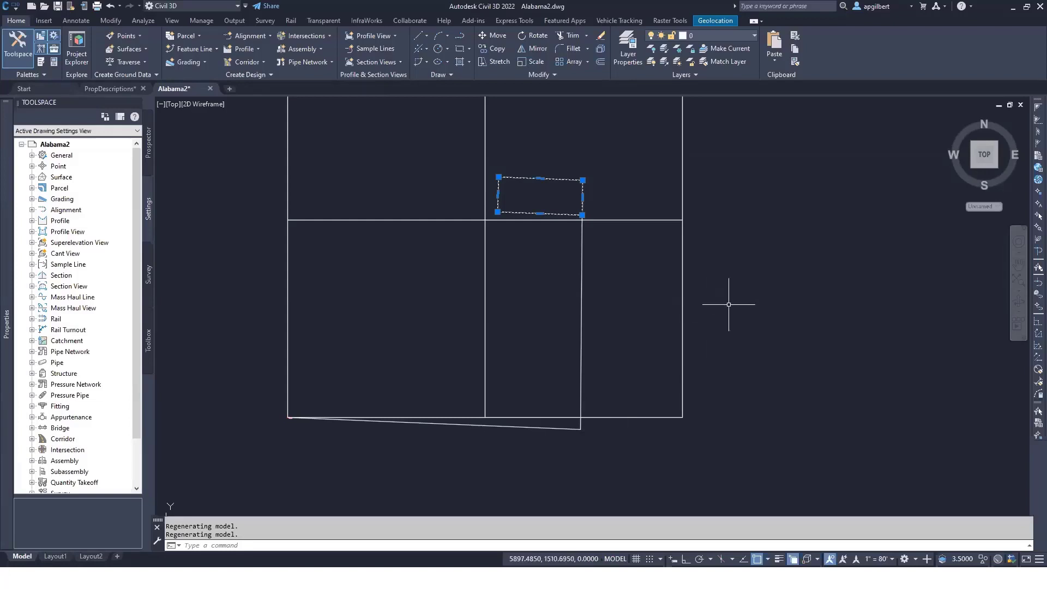
scroll(728, 304, down, 3)
key(Escape)
Step: Erase the commencement polyline running from the section's southwest corner to the deed parcel
middle_drag(744, 304, 647, 334)
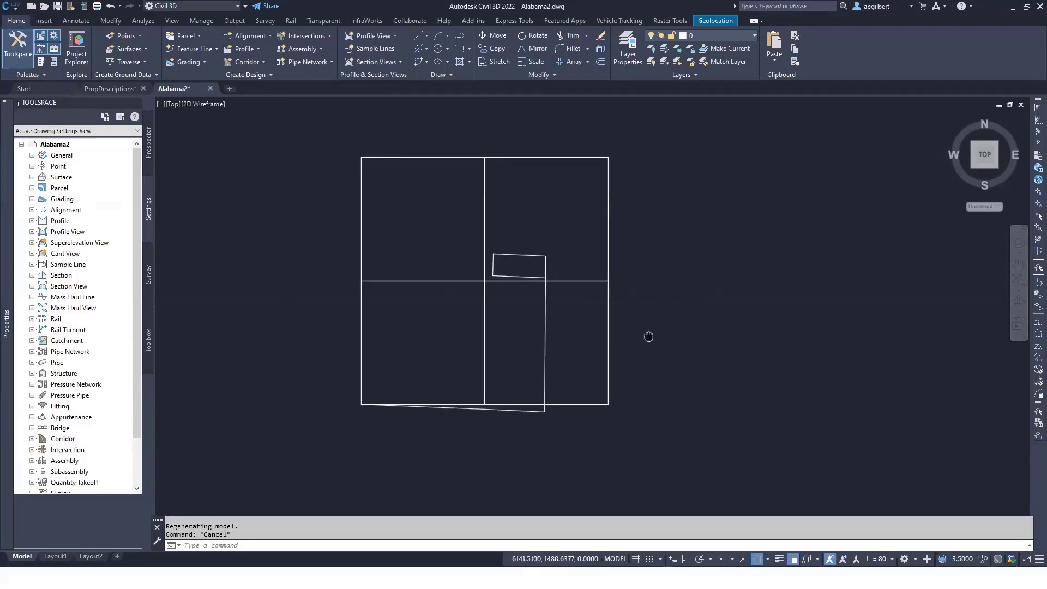
click(571, 334)
click(521, 362)
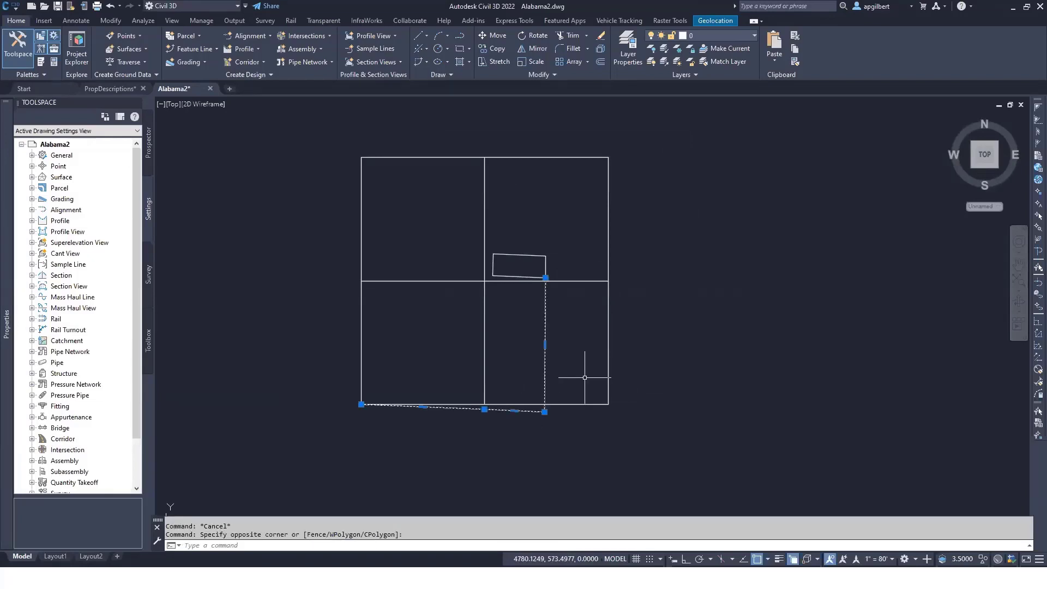
key(Delete)
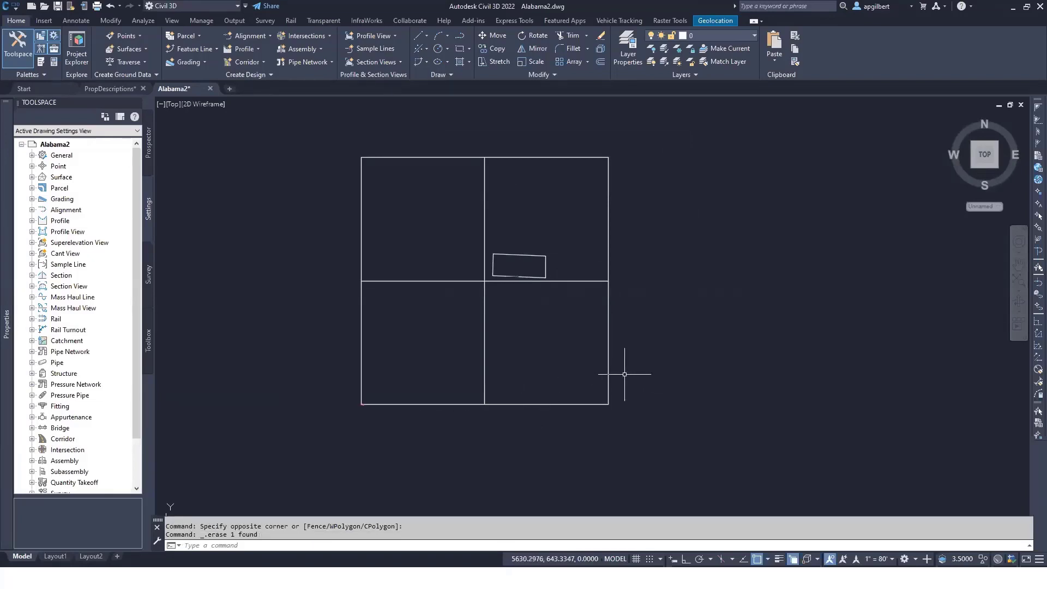
key(Escape)
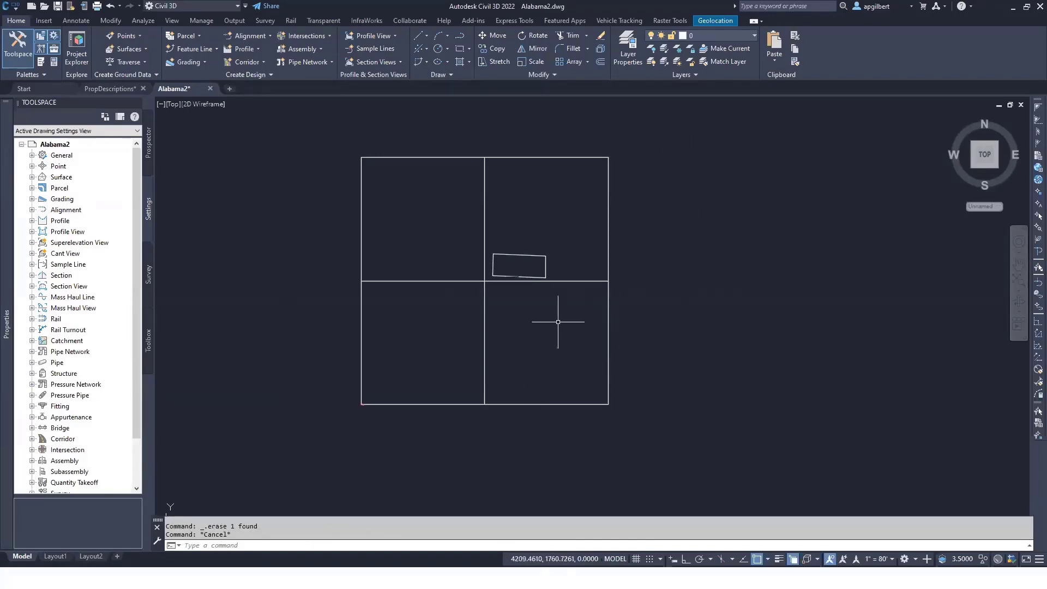
Step: Split model space into two vertical viewports
scroll(558, 320, up, 2)
scroll(551, 303, down, 2)
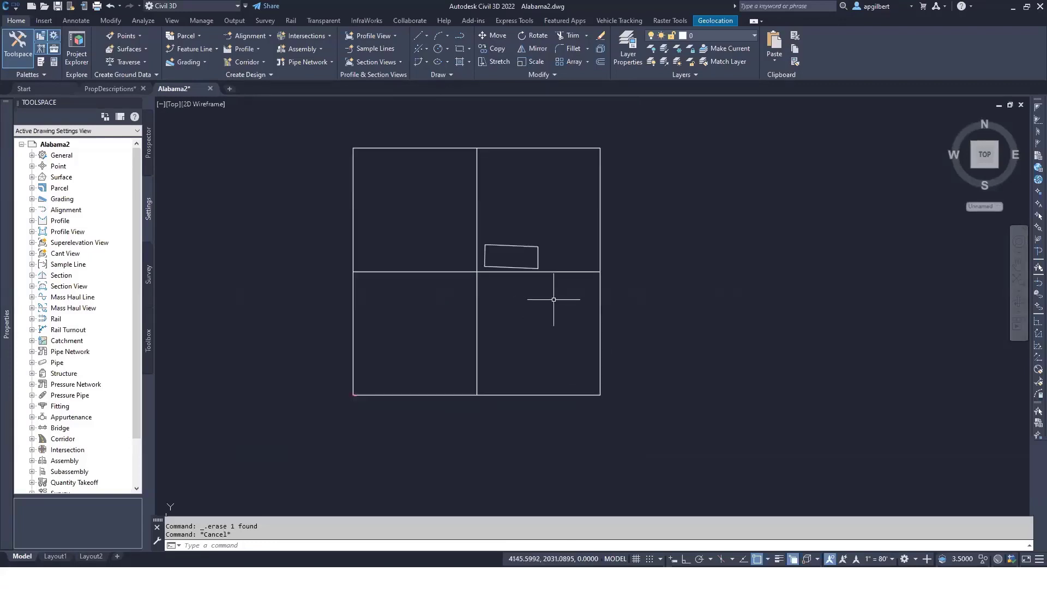
scroll(690, 292, down, 1)
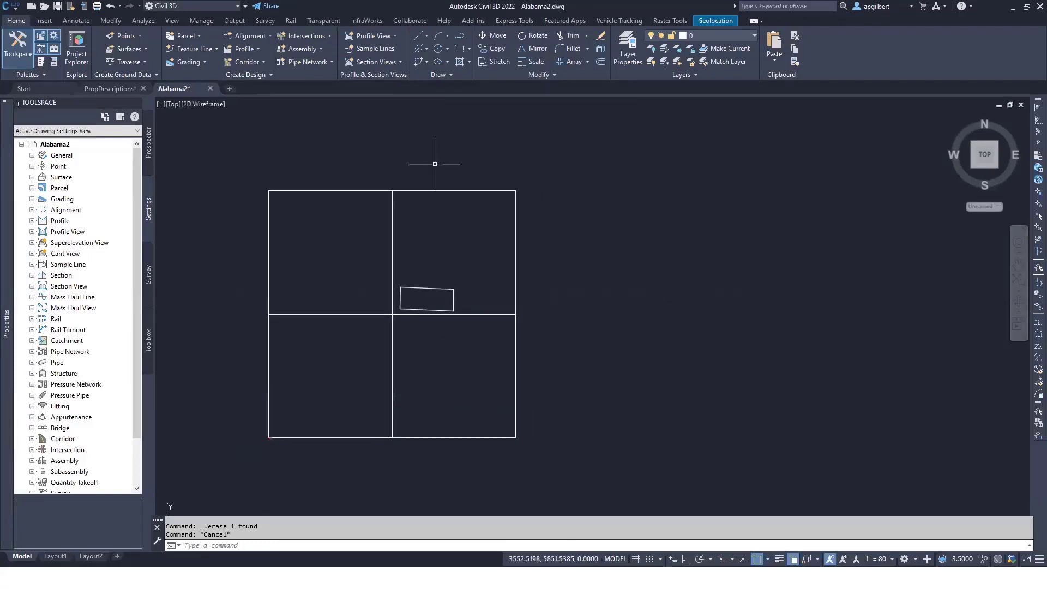
click(175, 20)
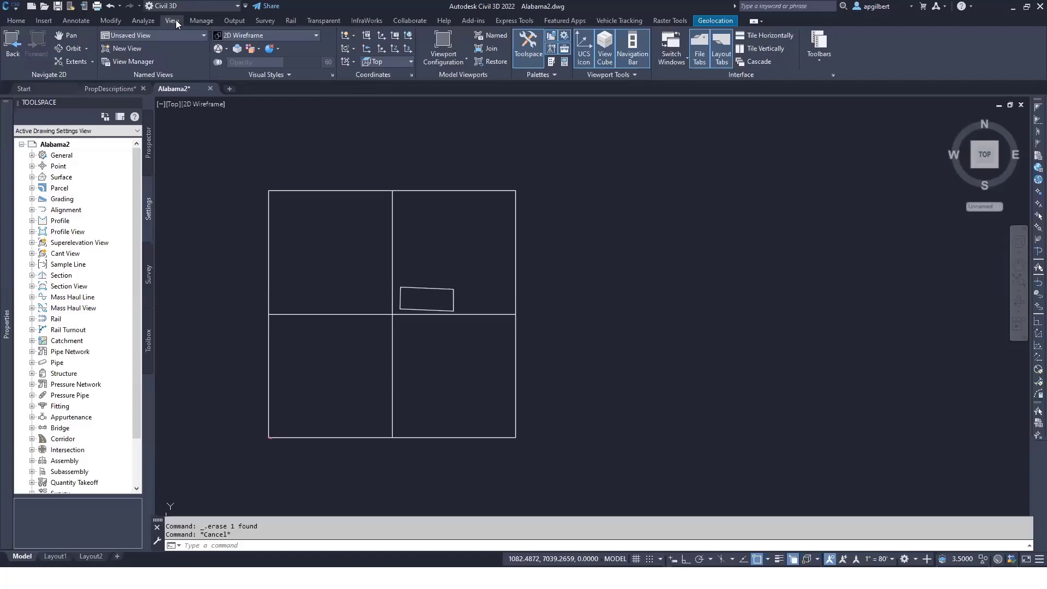
click(454, 59)
click(453, 102)
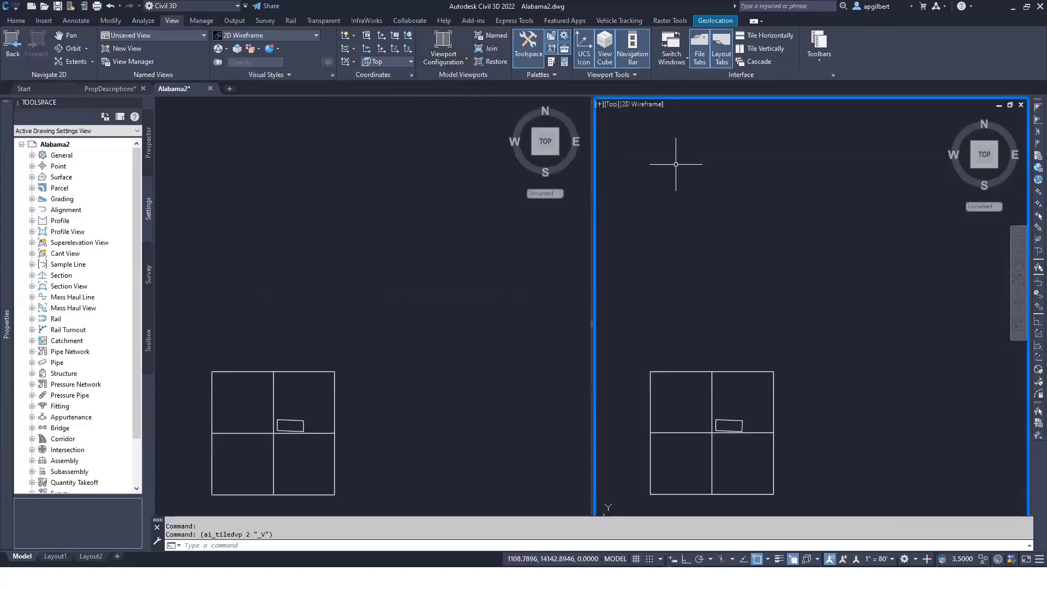
Step: Turn on the aerial online map in the active viewport and switch it to the road map
click(715, 21)
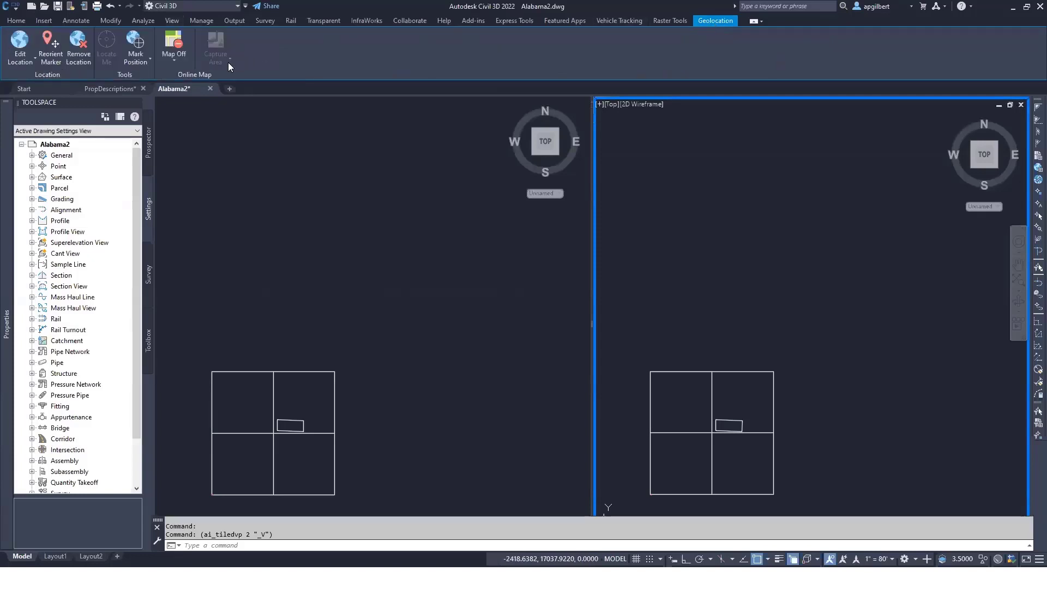
click(168, 58)
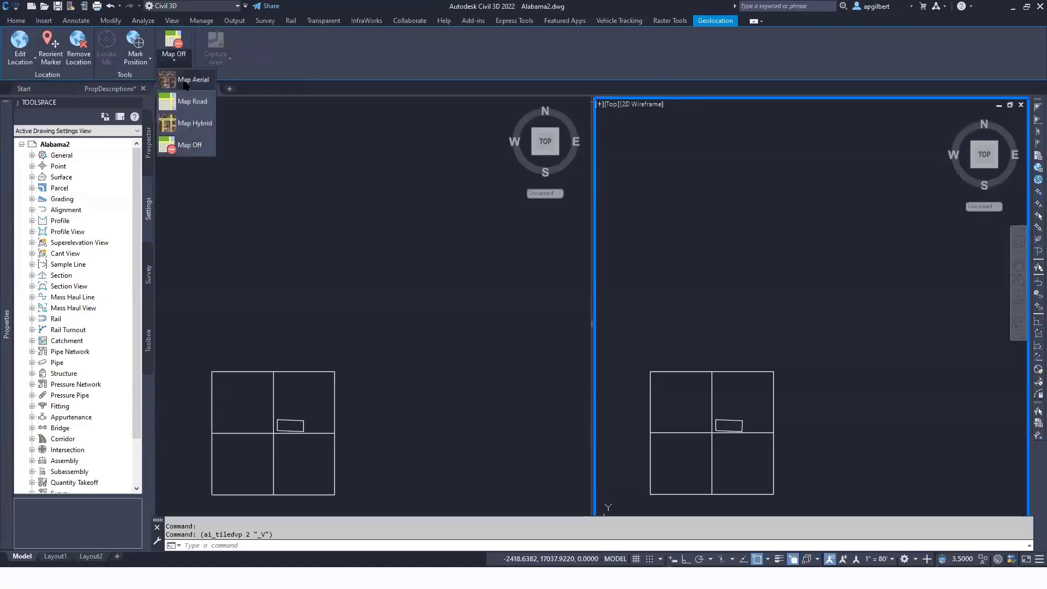
click(186, 80)
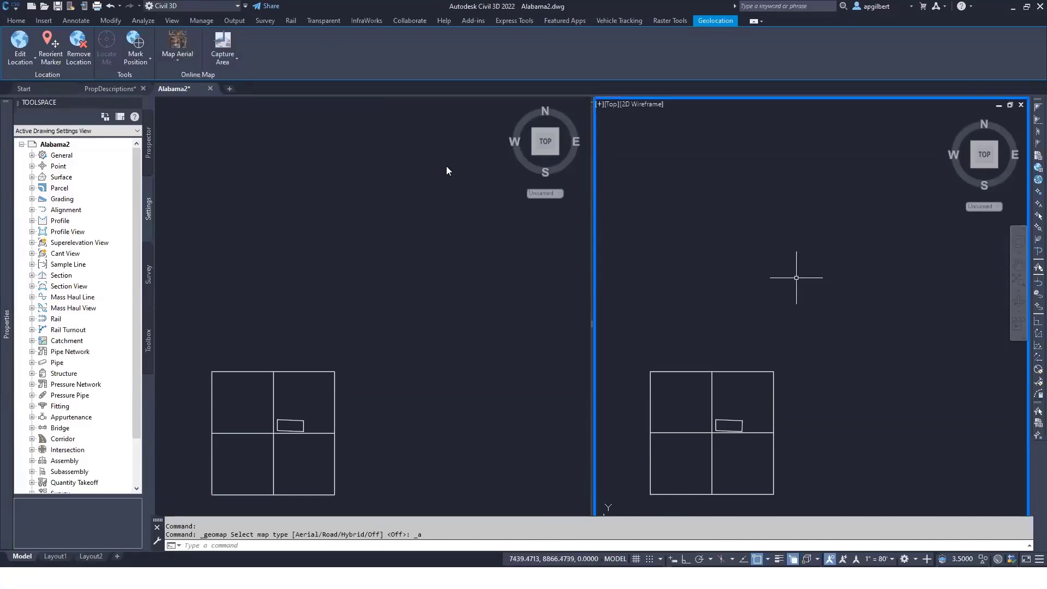
click(175, 59)
click(185, 101)
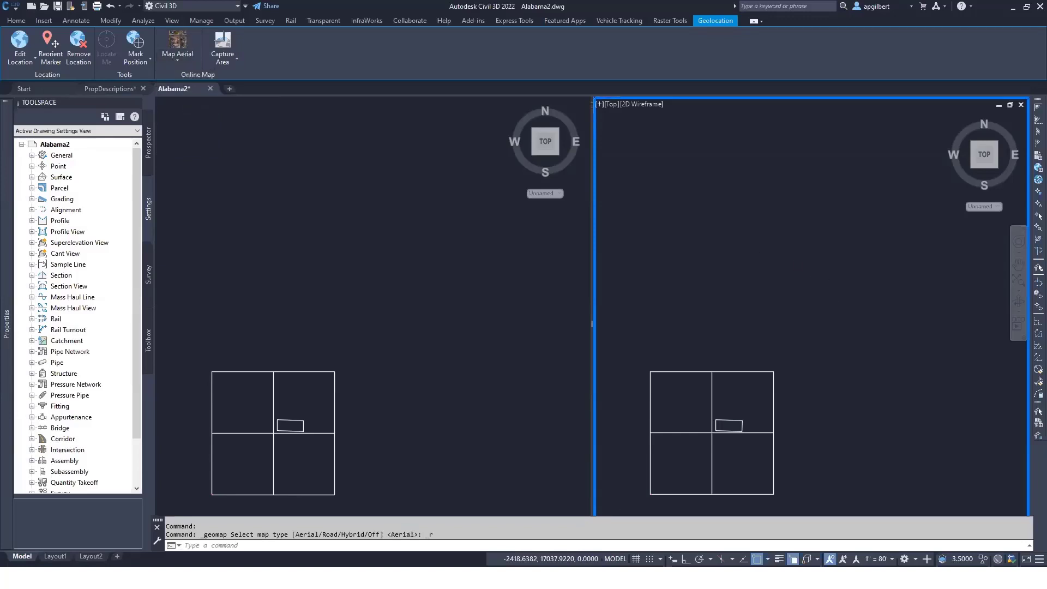
click(832, 285)
scroll(832, 290, down, 3)
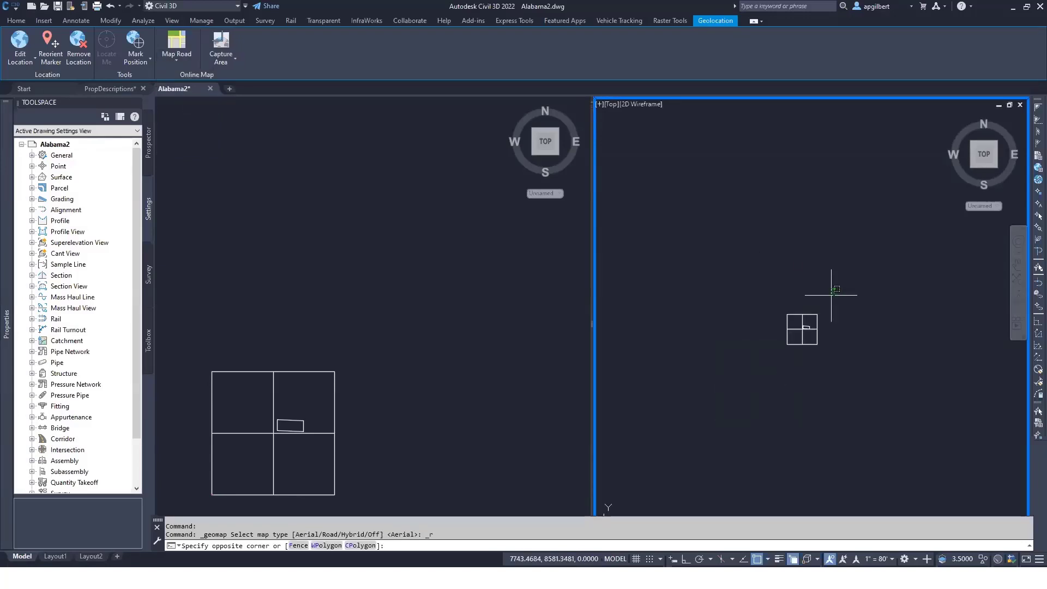
Step: Locate the area around Hays Mill and Alabama Fork, north of Athens, on the road map
key(Escape)
scroll(850, 302, down, 1)
scroll(850, 302, down, 1)
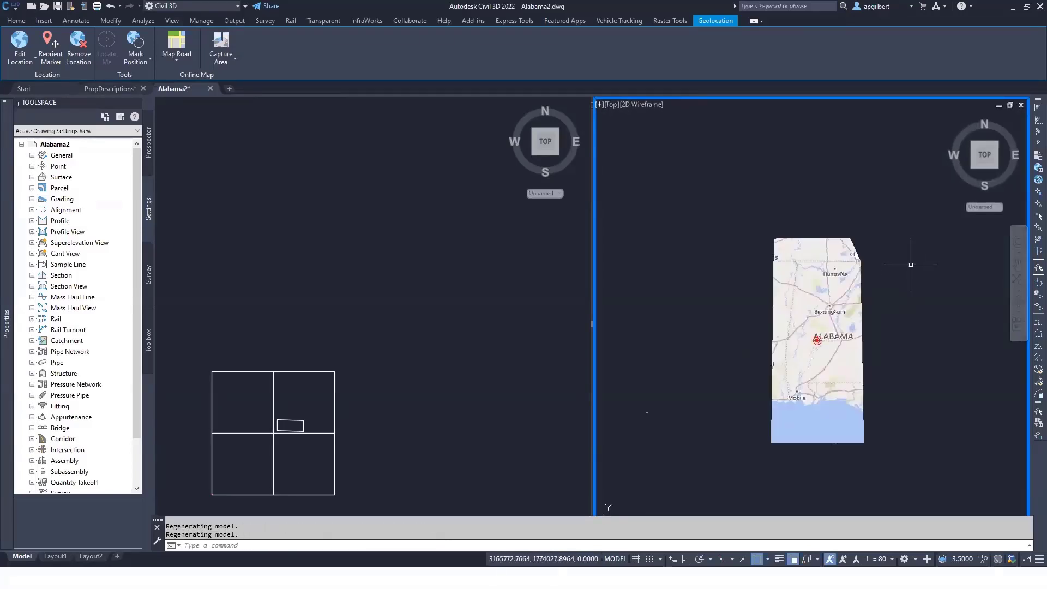
scroll(872, 269, up, 2)
scroll(811, 261, up, 2)
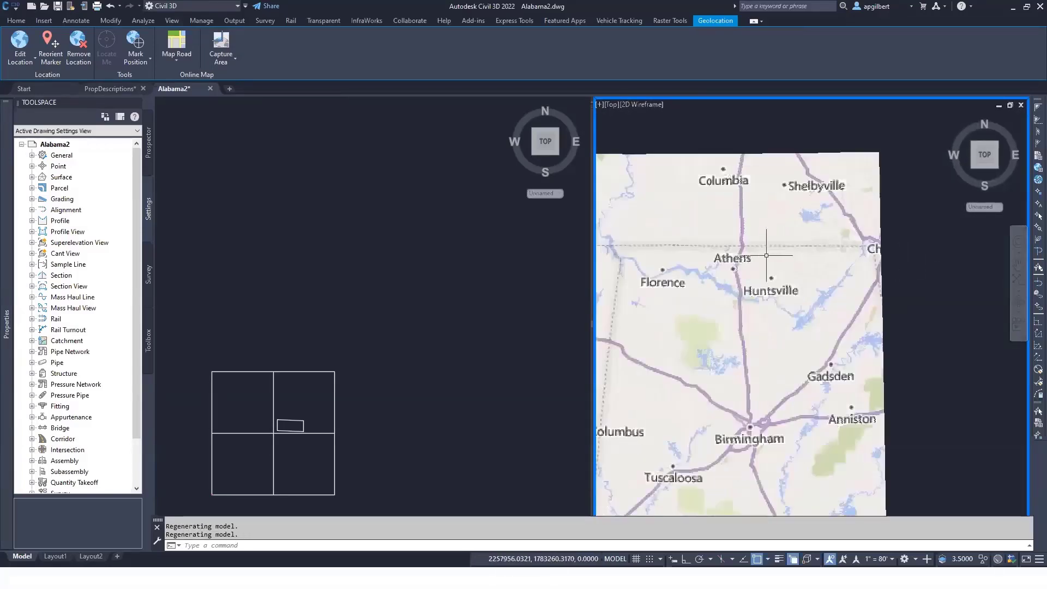
scroll(702, 263, up, 2)
scroll(704, 263, up, 2)
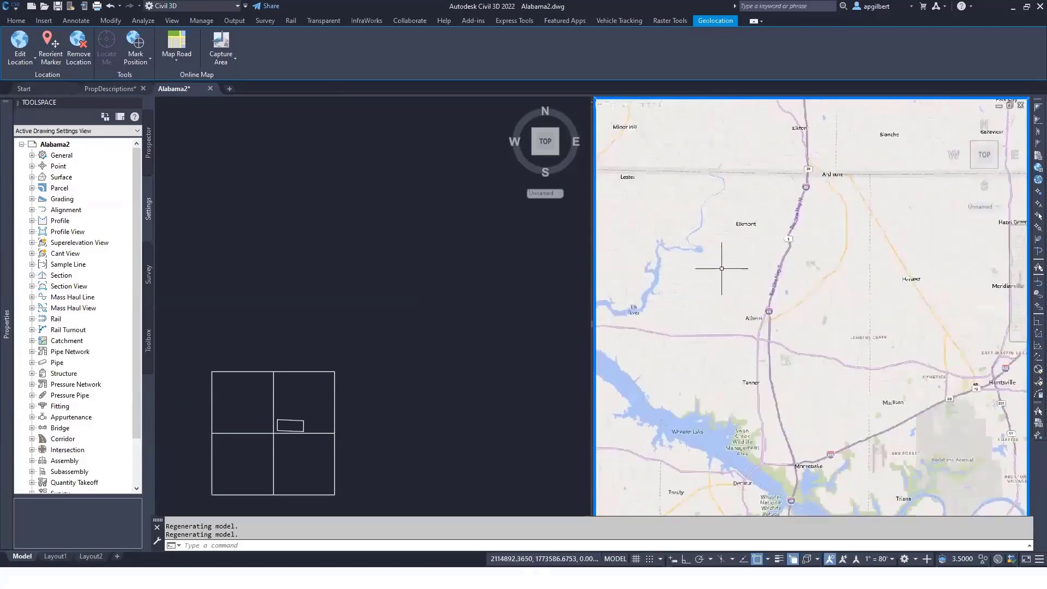
scroll(739, 273, up, 1)
scroll(752, 284, up, 3)
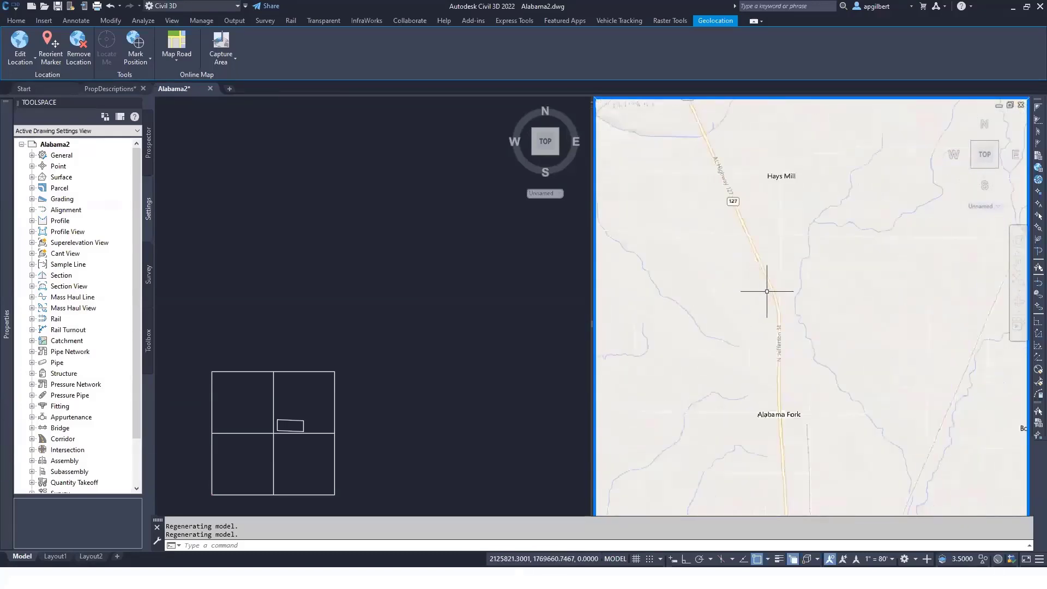
middle_drag(757, 312, 784, 303)
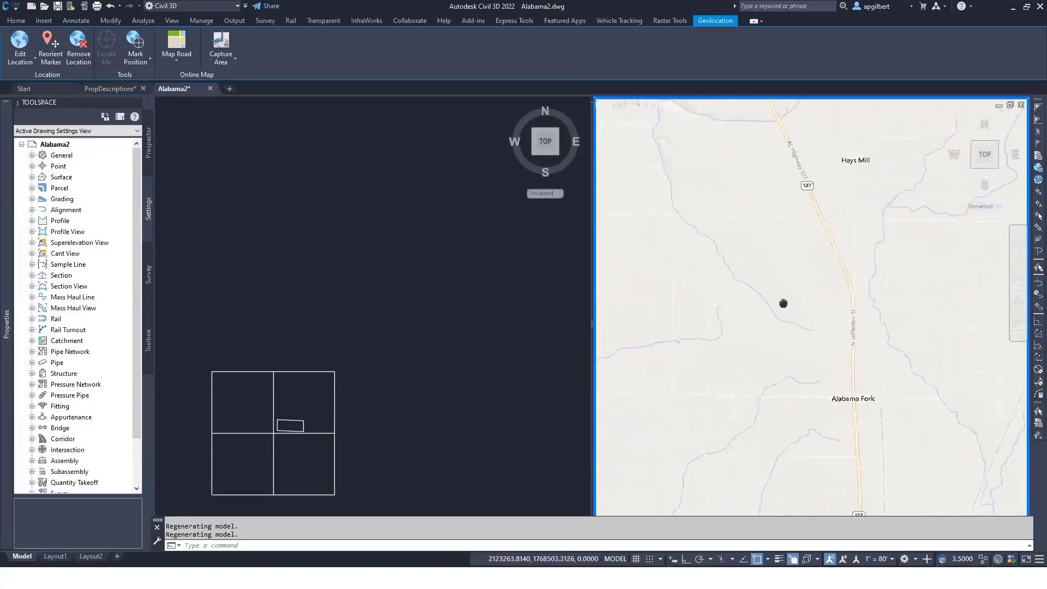
Step: Switch the online map to aerial imagery and find the road beside the dirt drive where the section corner lies
click(182, 62)
click(181, 83)
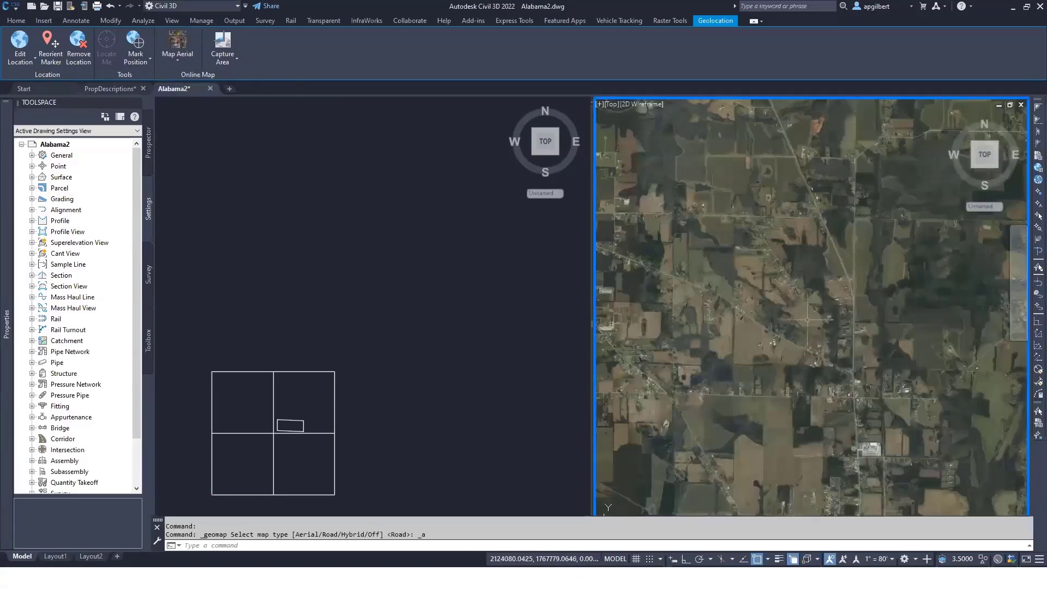
scroll(807, 320, up, 3)
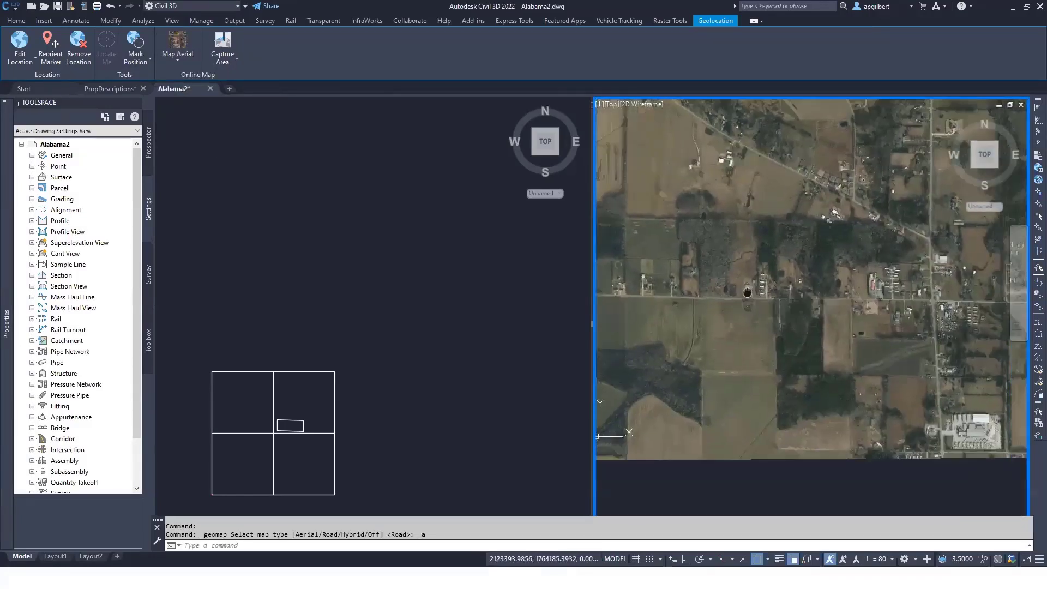
scroll(748, 293, up, 3)
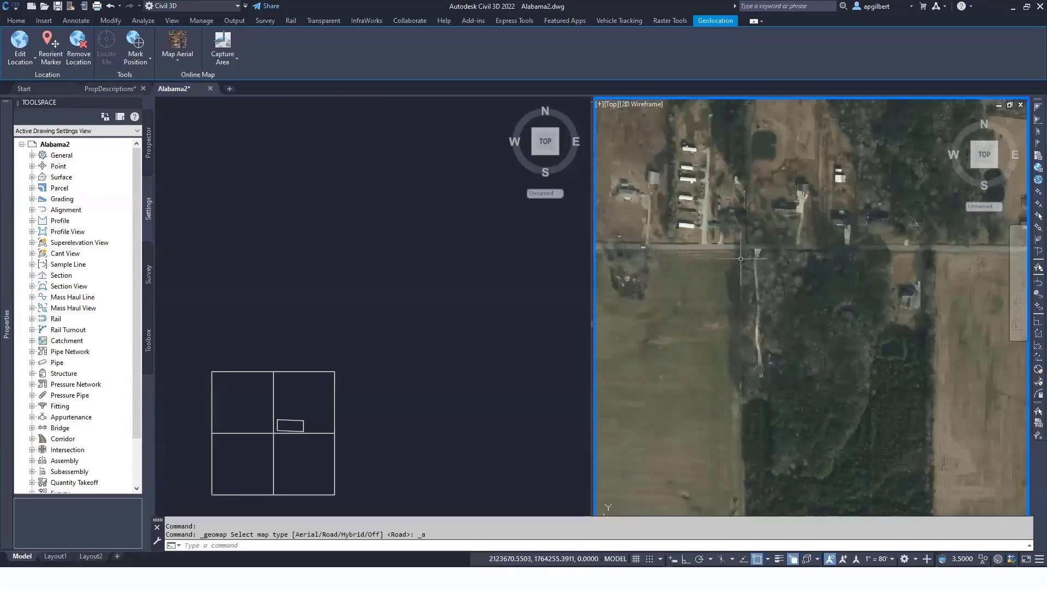
scroll(741, 259, up, 2)
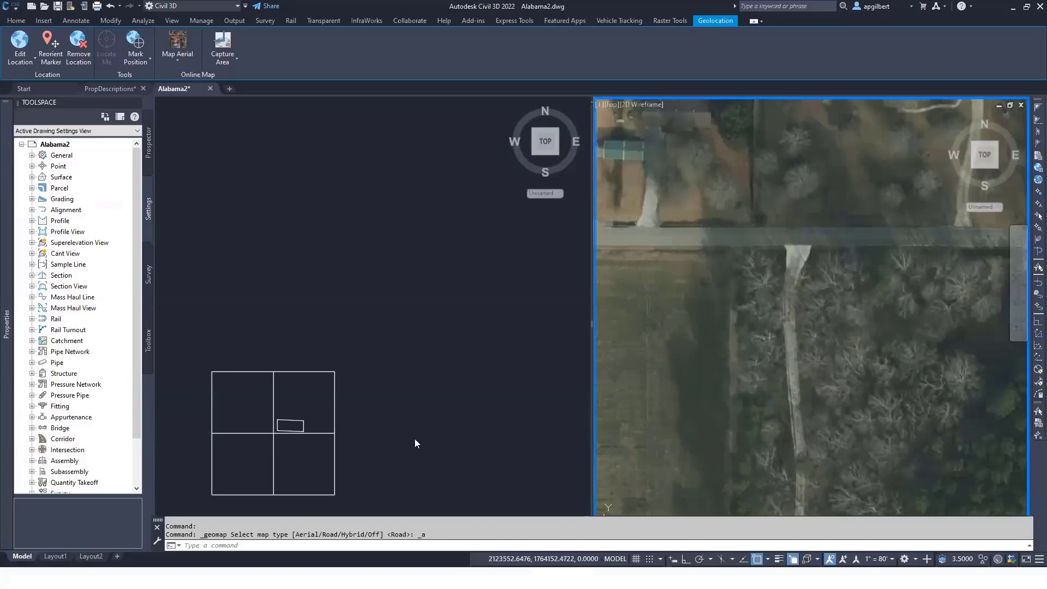
Step: Move the section lines, deed parcel and corner point from the section's southwest corner to the road west of the dirt drive on the aerial map
click(405, 413)
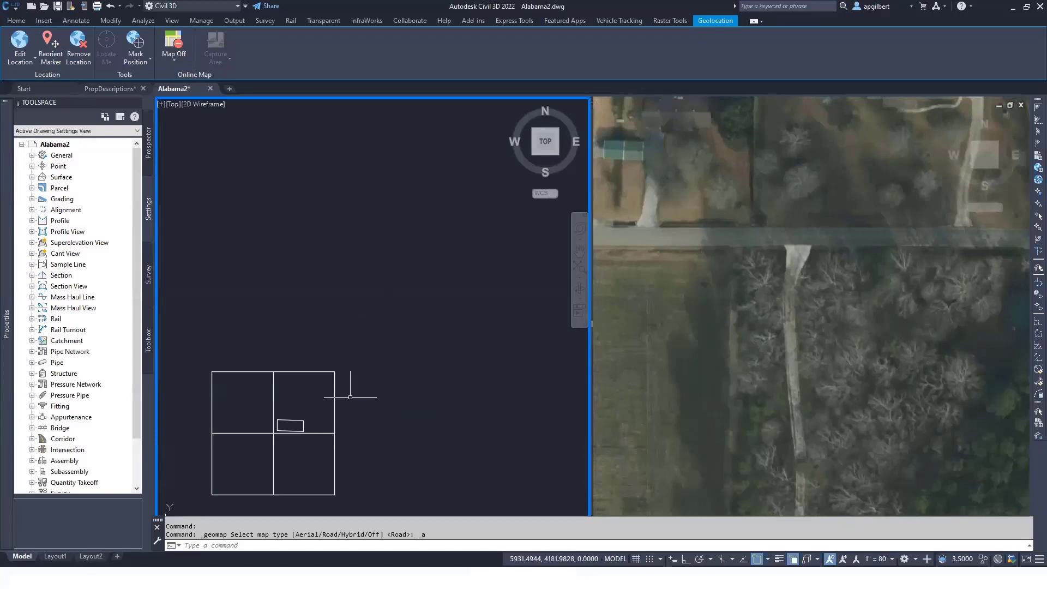
middle_drag(352, 398, 378, 354)
click(188, 294)
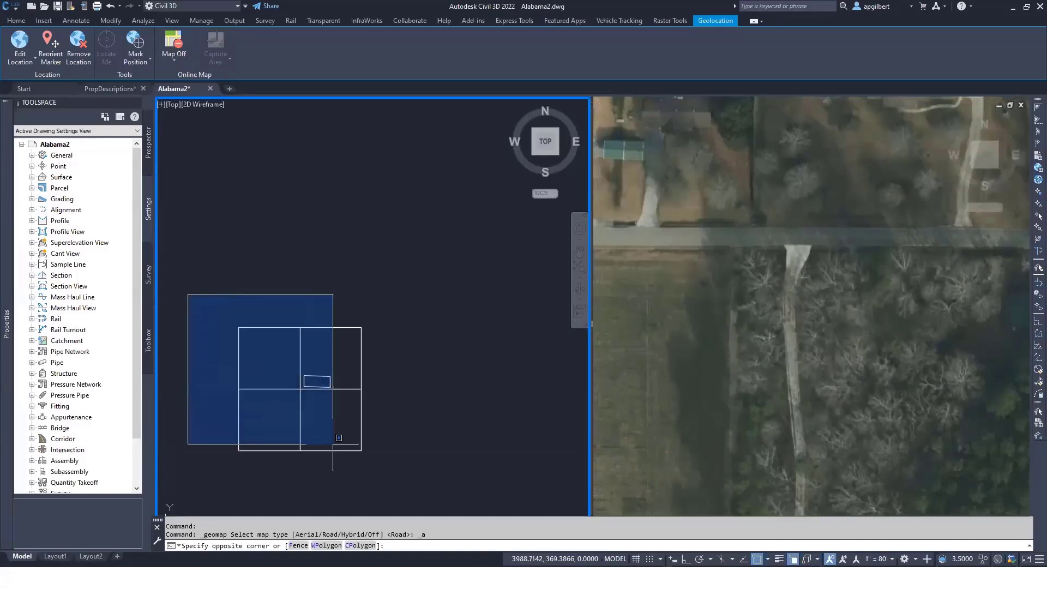
click(387, 476)
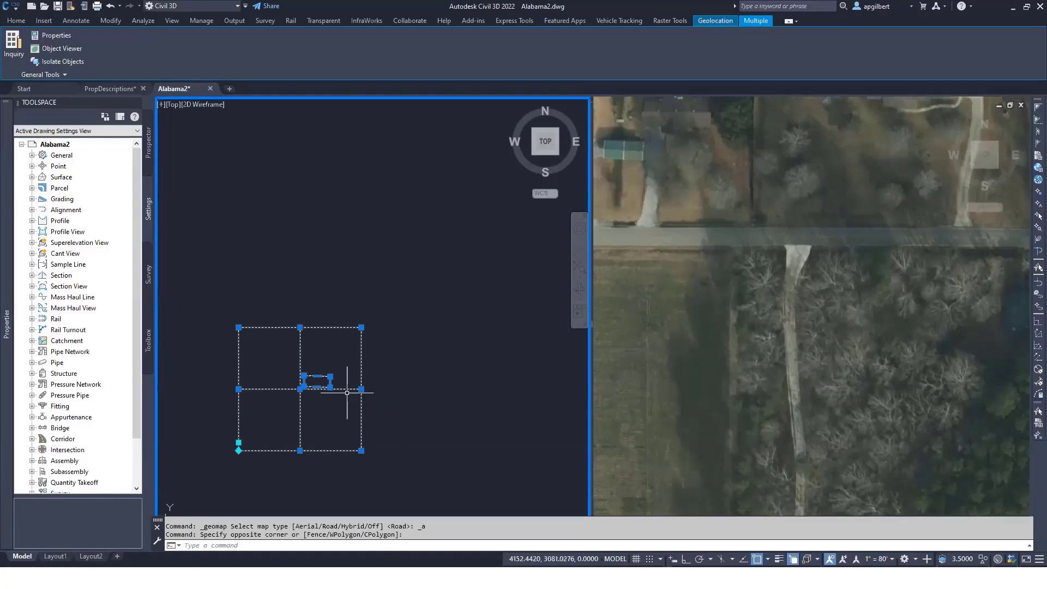
click(268, 531)
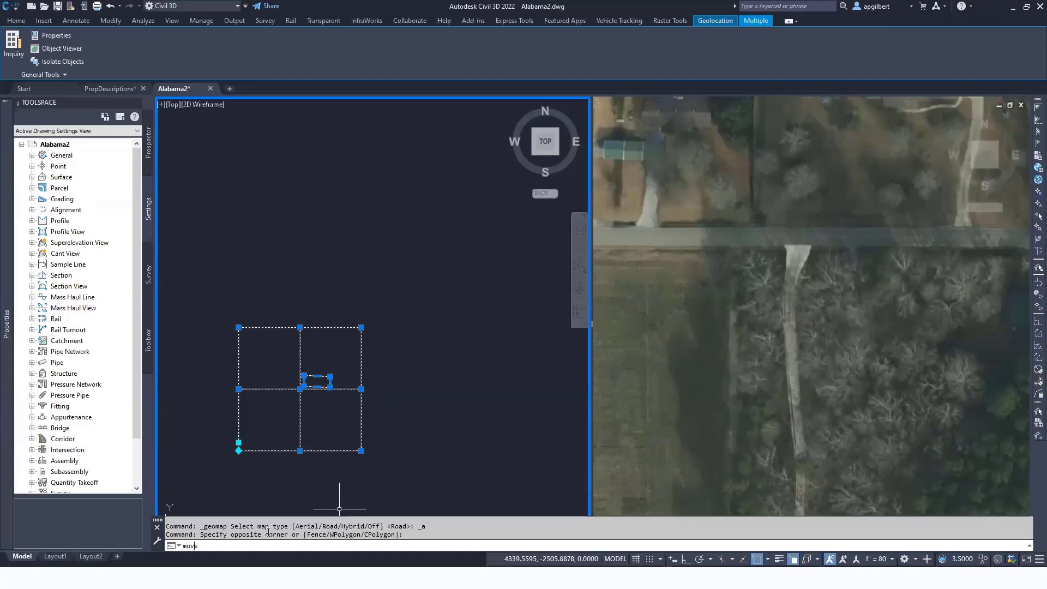
text(move)
key(Return)
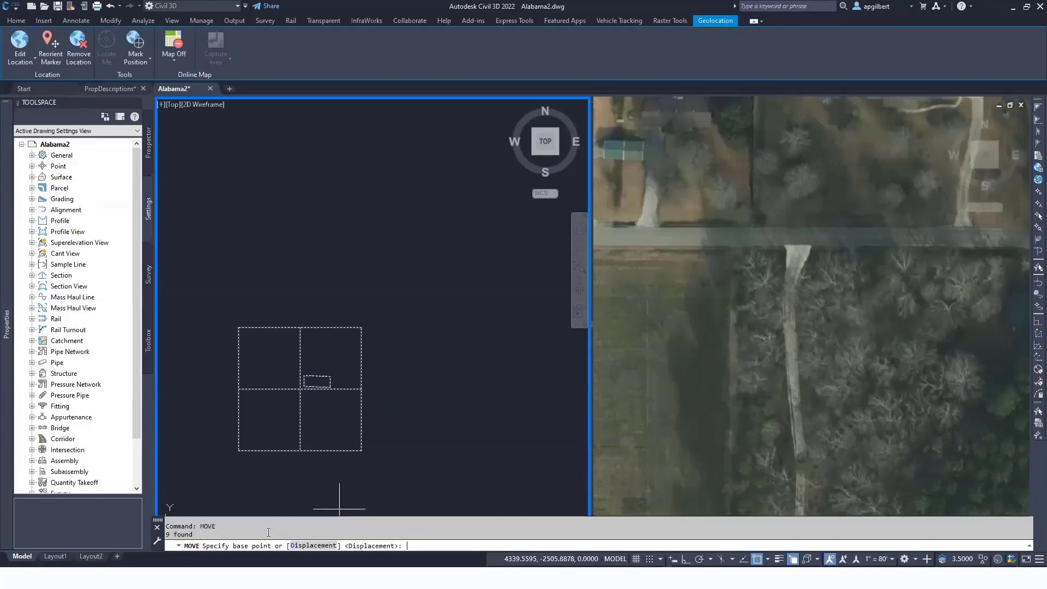
click(238, 450)
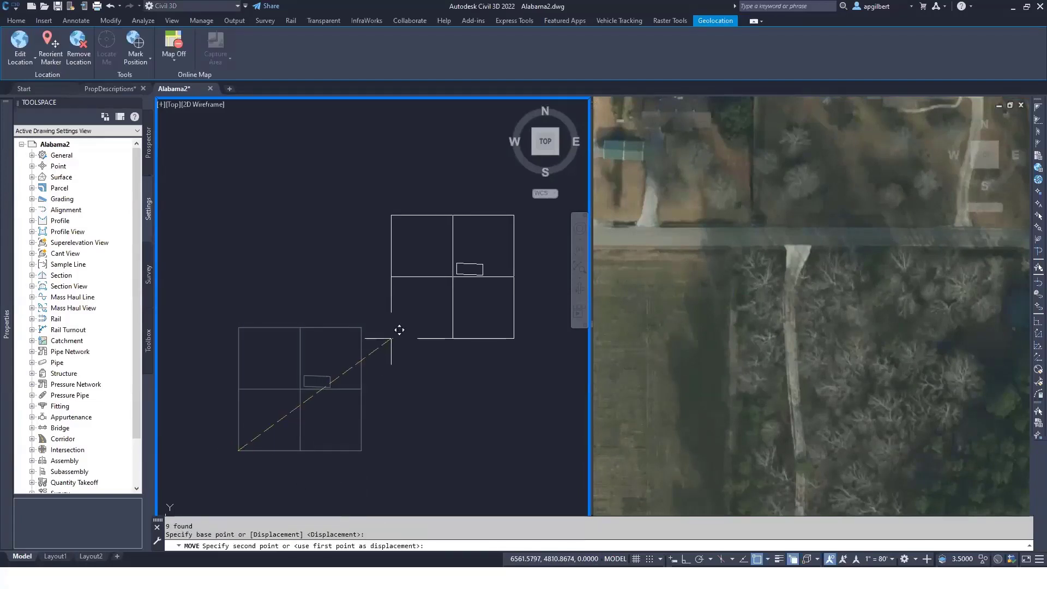
click(662, 255)
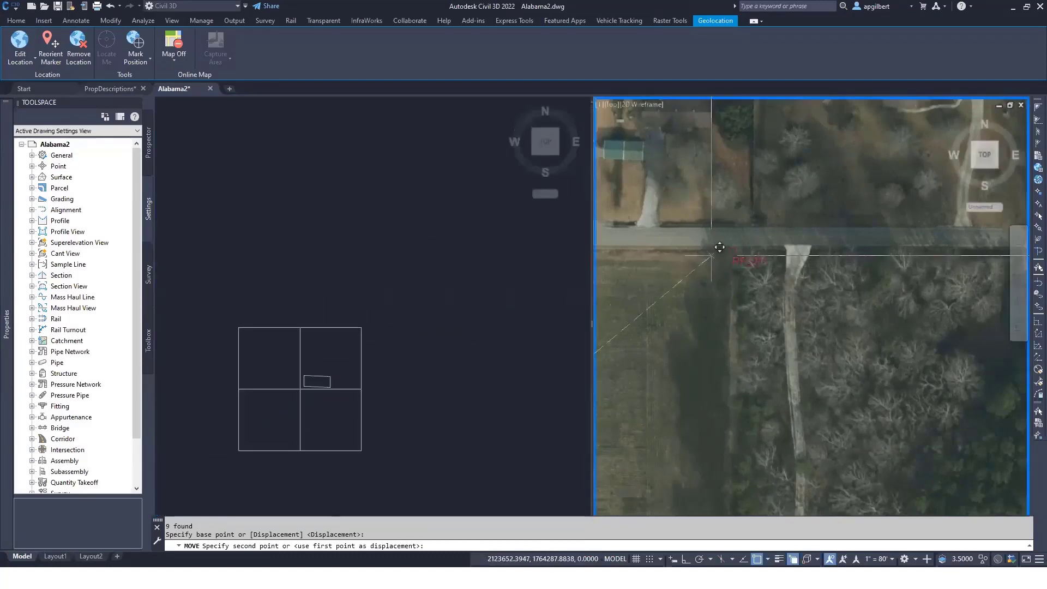
scroll(813, 235, up, 2)
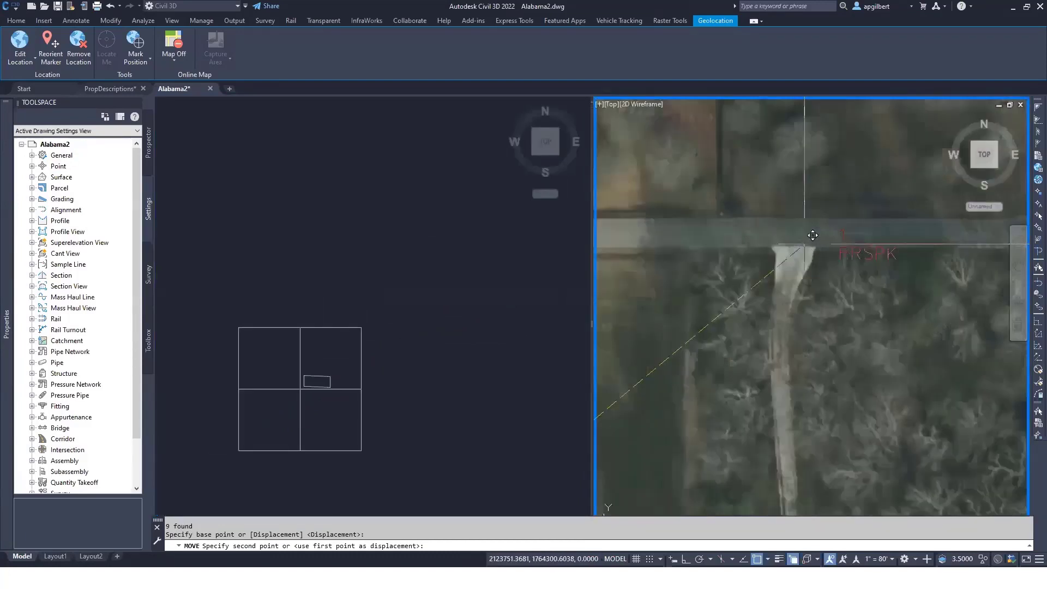
click(706, 224)
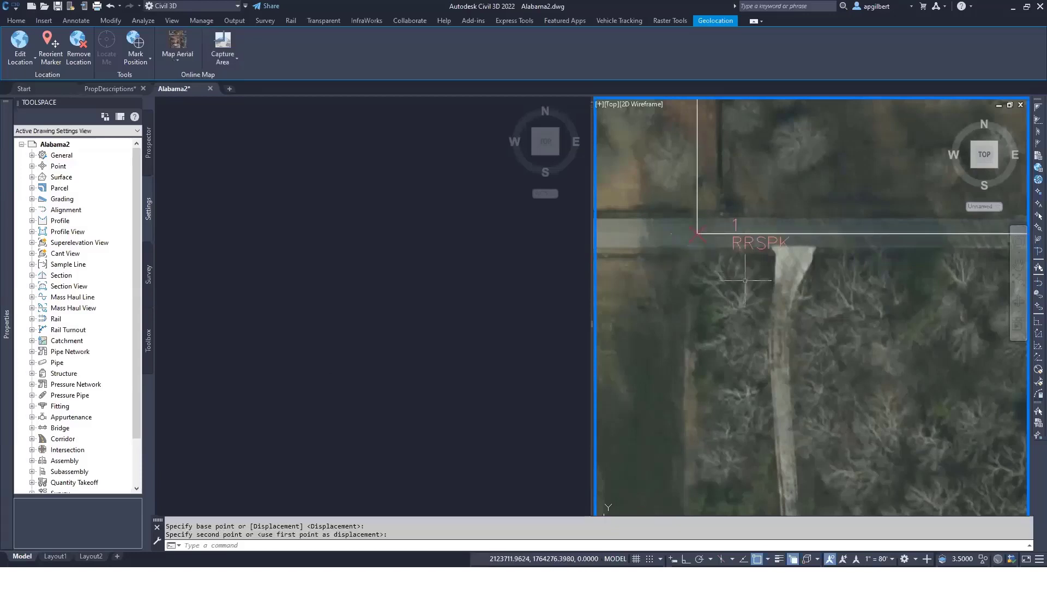
key(Escape)
key(Escape)
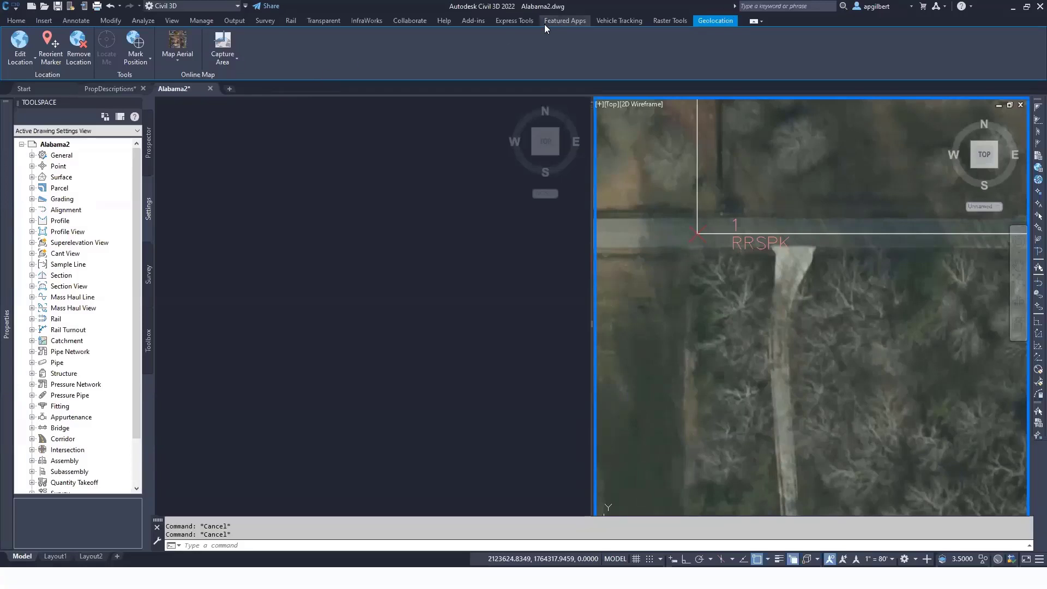
Step: Restore model space to a single viewport showing the relocated section and deed parcel over the aerial map
click(172, 21)
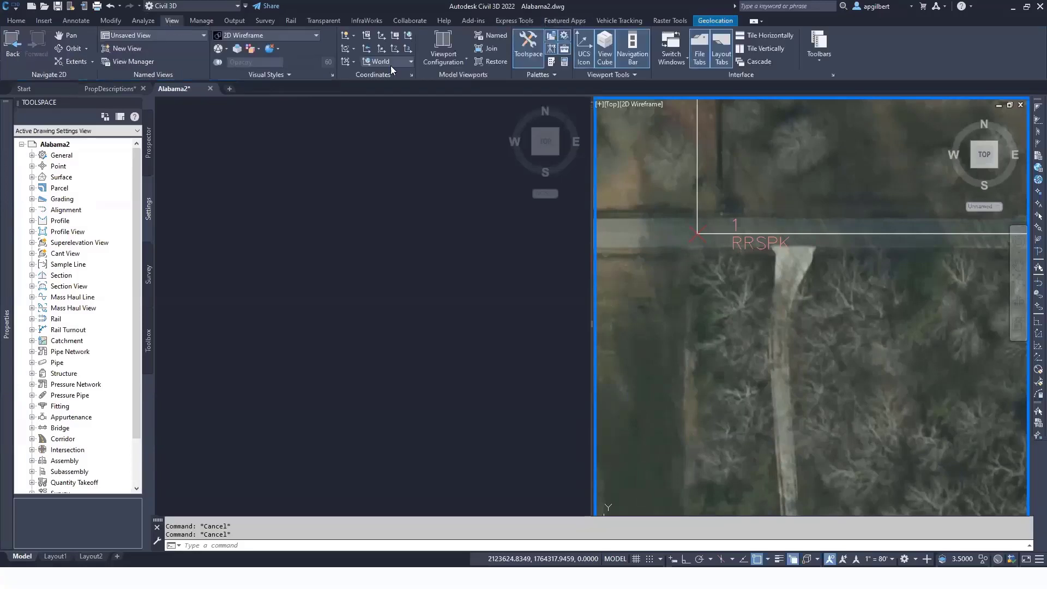
click(442, 60)
click(447, 82)
scroll(548, 336, down, 8)
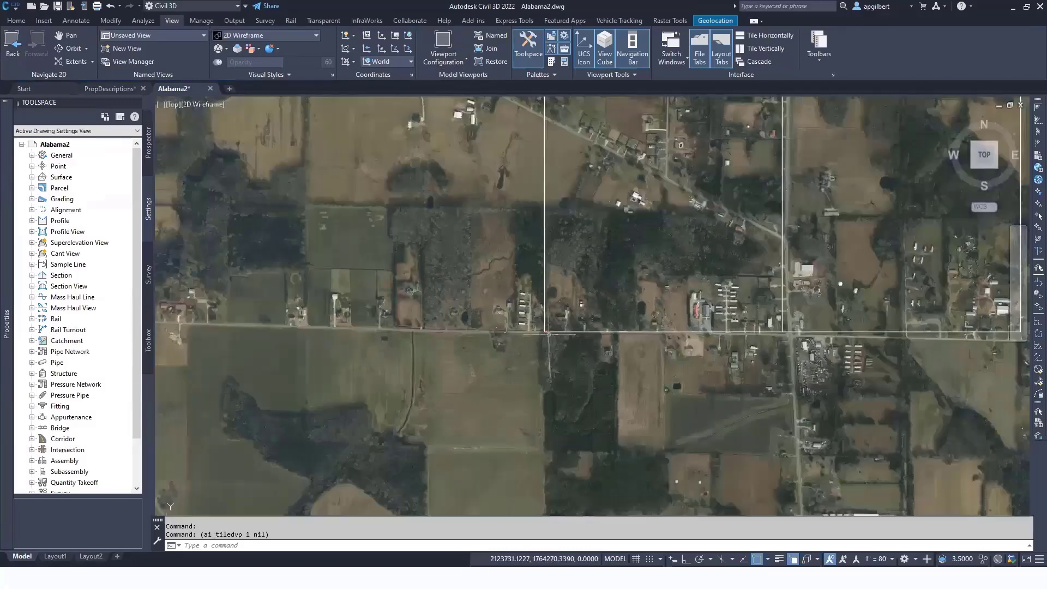
middle_drag(548, 333, 294, 424)
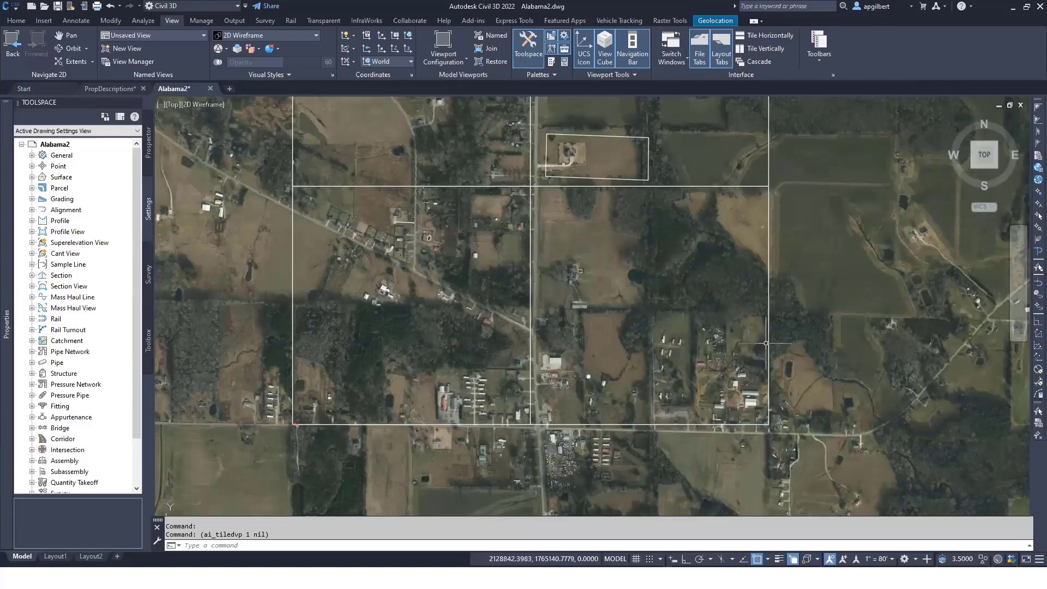
Step: Examine how the section's east line, the deed parcel and the southwest corner fit the roads and fields on the aerial map
click(769, 293)
key(Escape)
key(Escape)
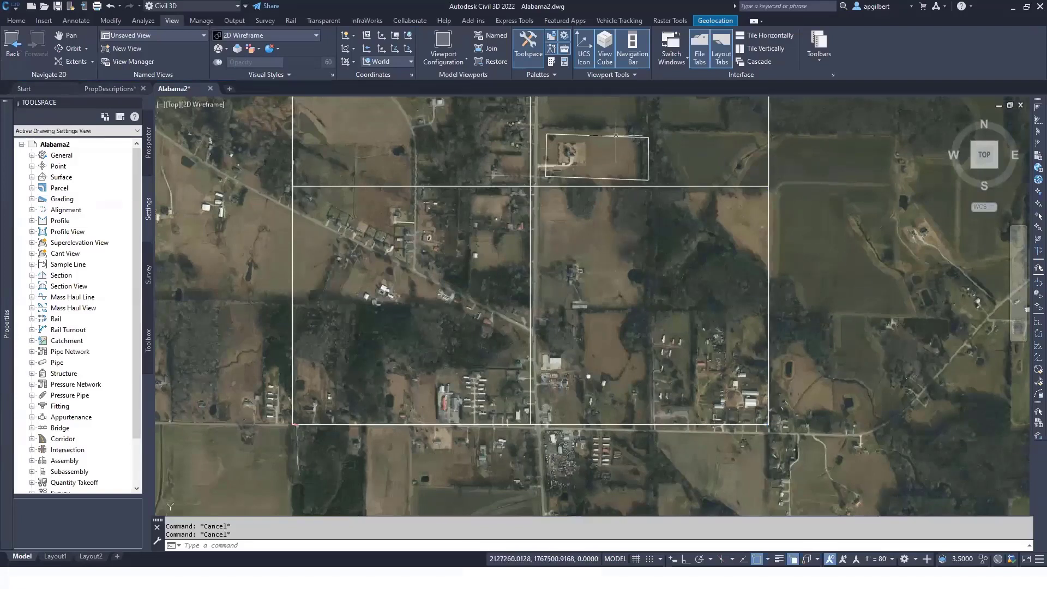
click(627, 179)
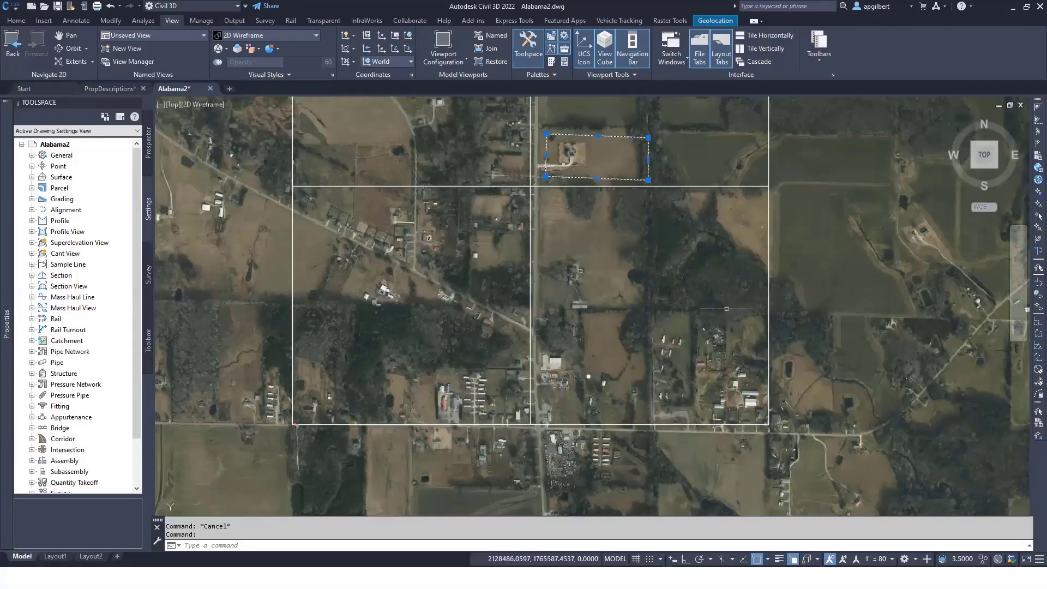
key(Escape)
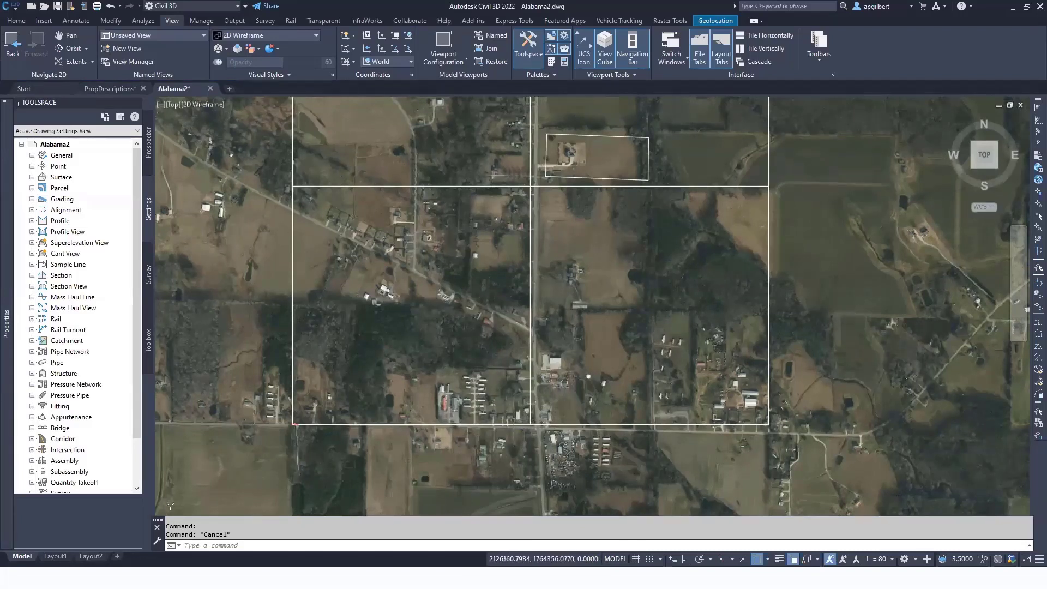
scroll(295, 431, up, 3)
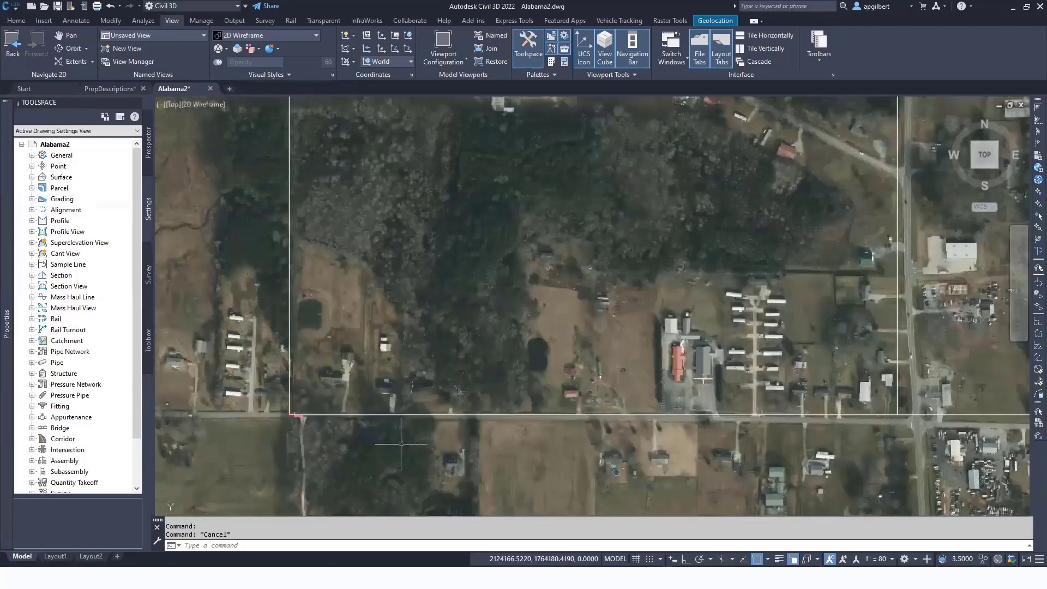
scroll(294, 431, down, 5)
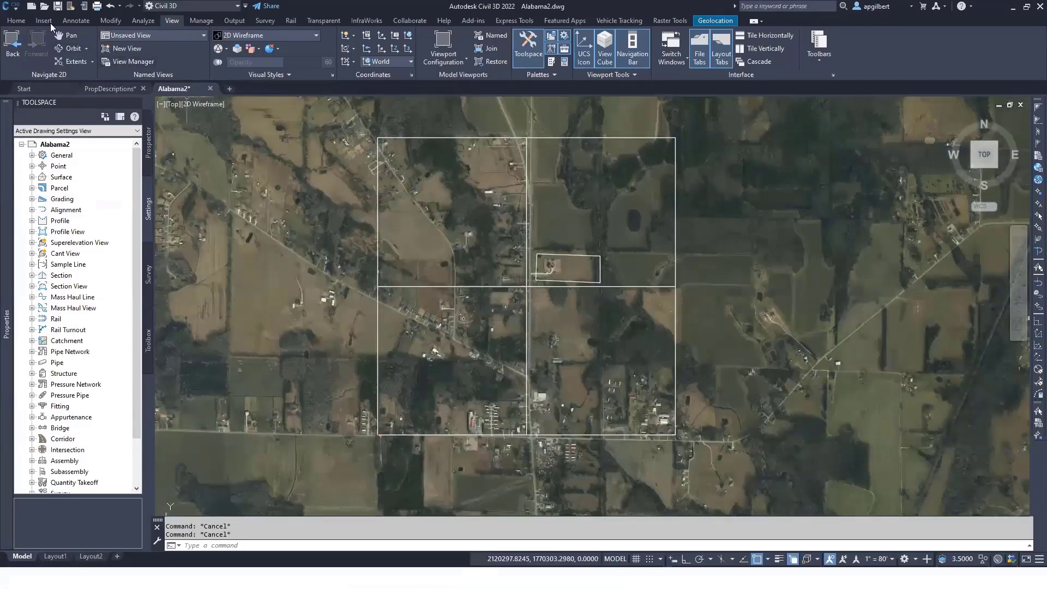
Step: Start the Traverse Editor and load the traverse file 30minCommence.trv2 from the Entering Property Descriptions folder
click(16, 21)
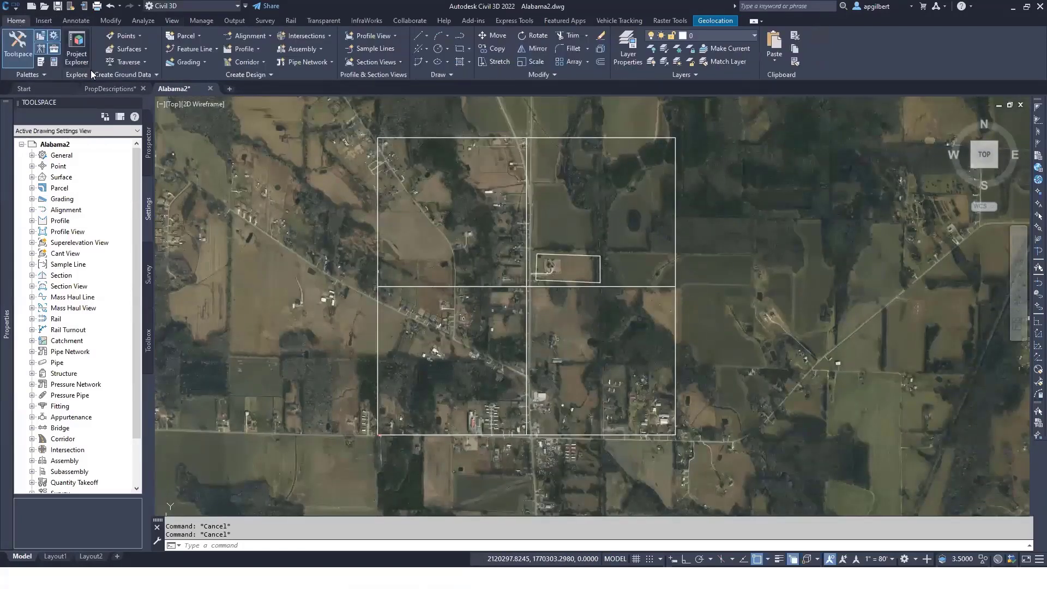
click(120, 64)
click(124, 76)
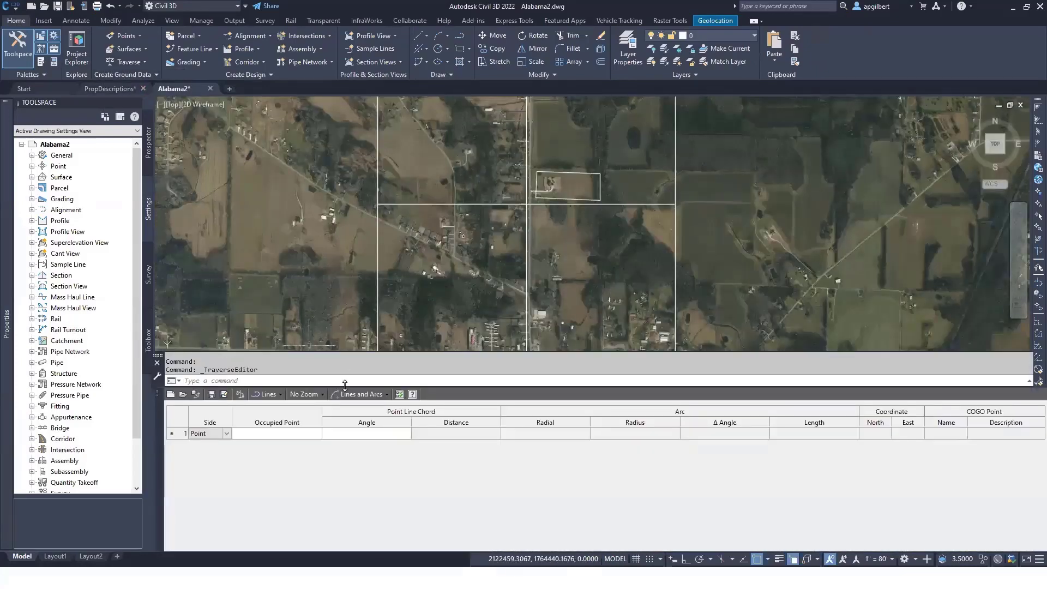
key(F2)
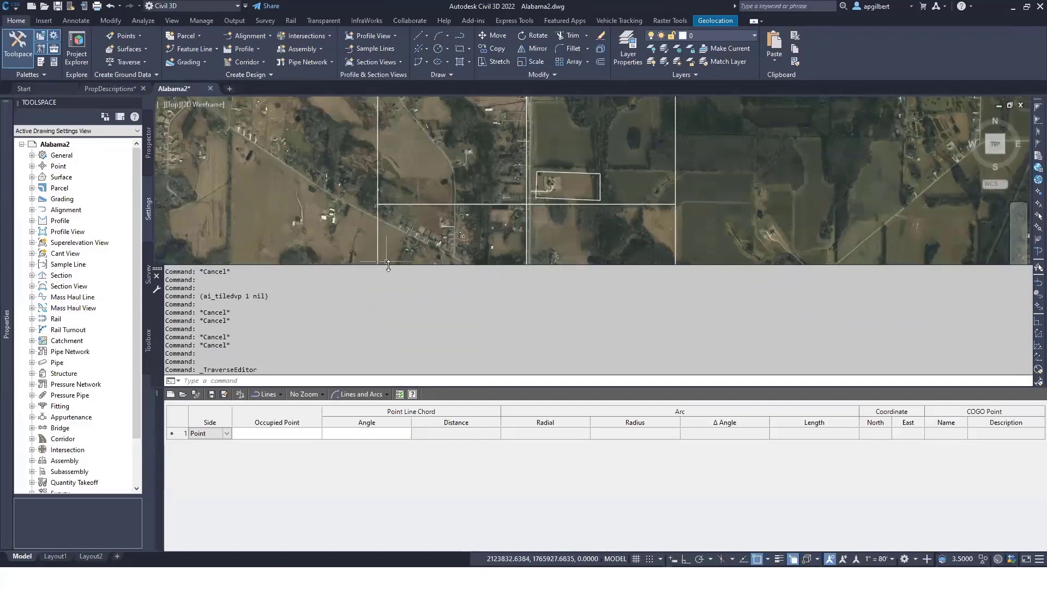
key(F2)
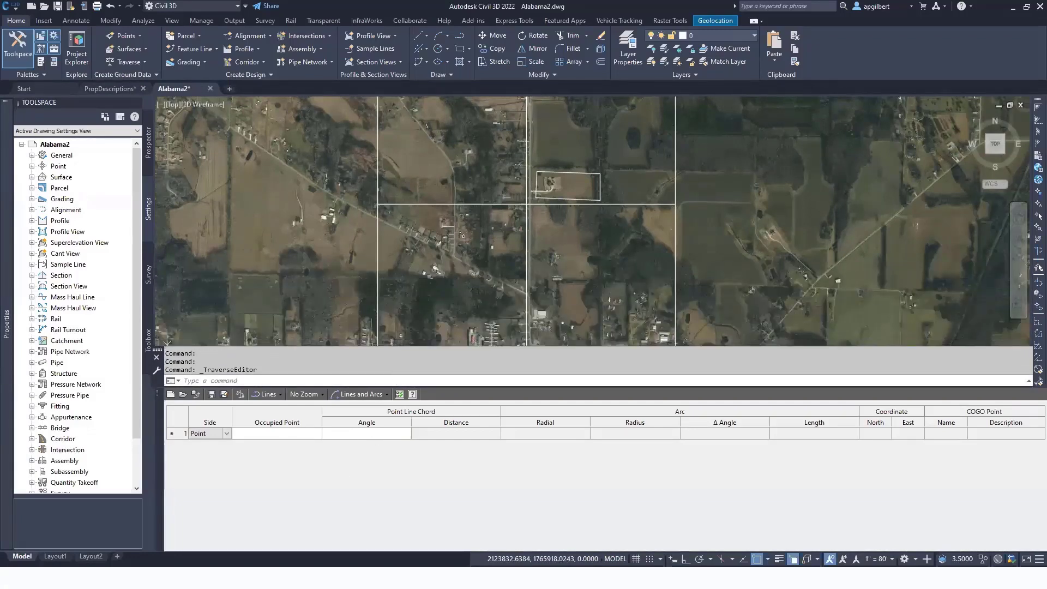
middle_drag(377, 328, 387, 244)
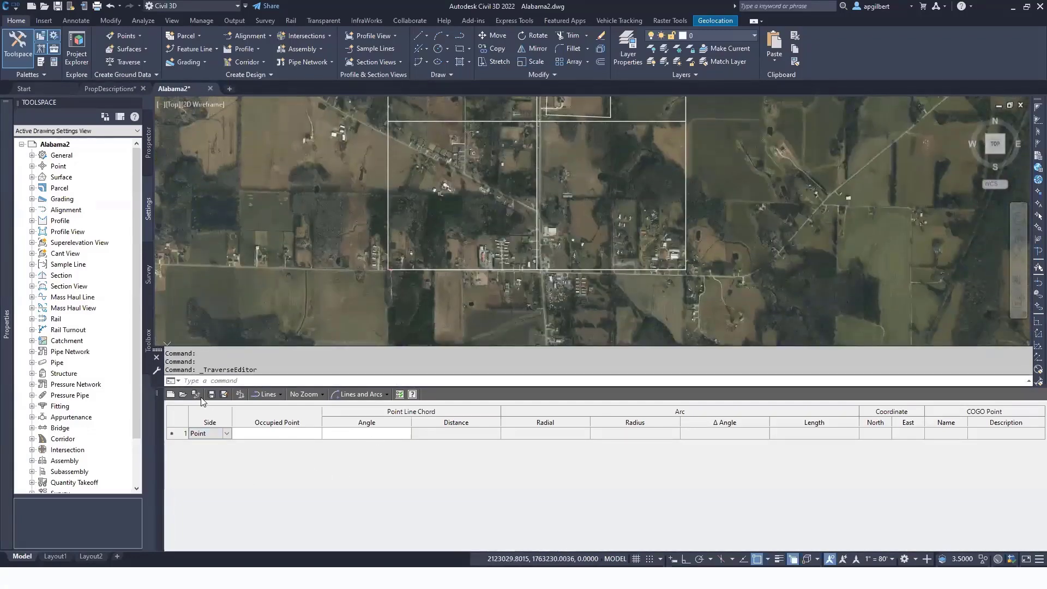
click(182, 394)
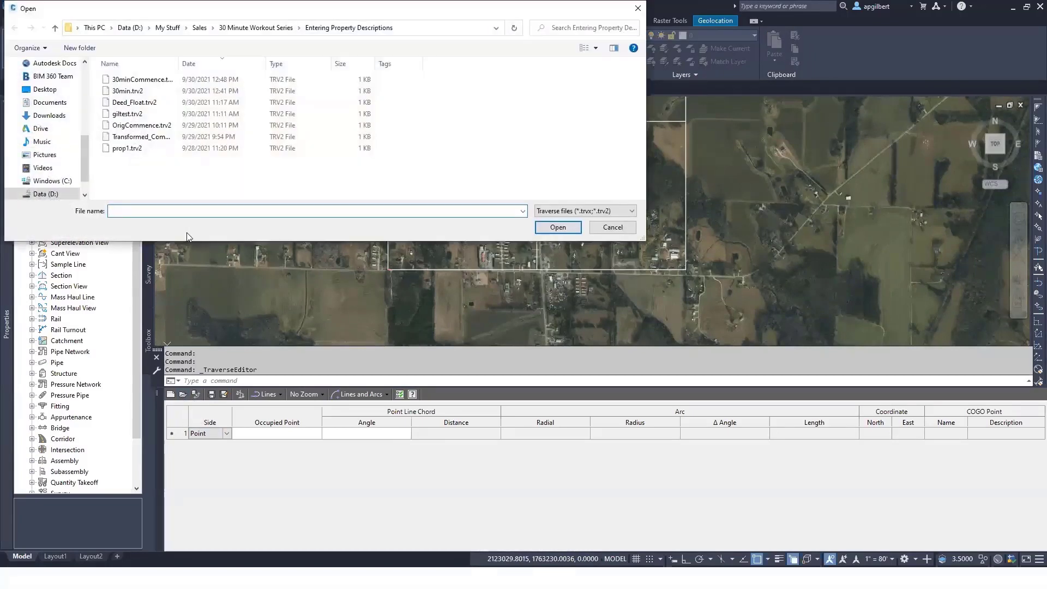
click(152, 81)
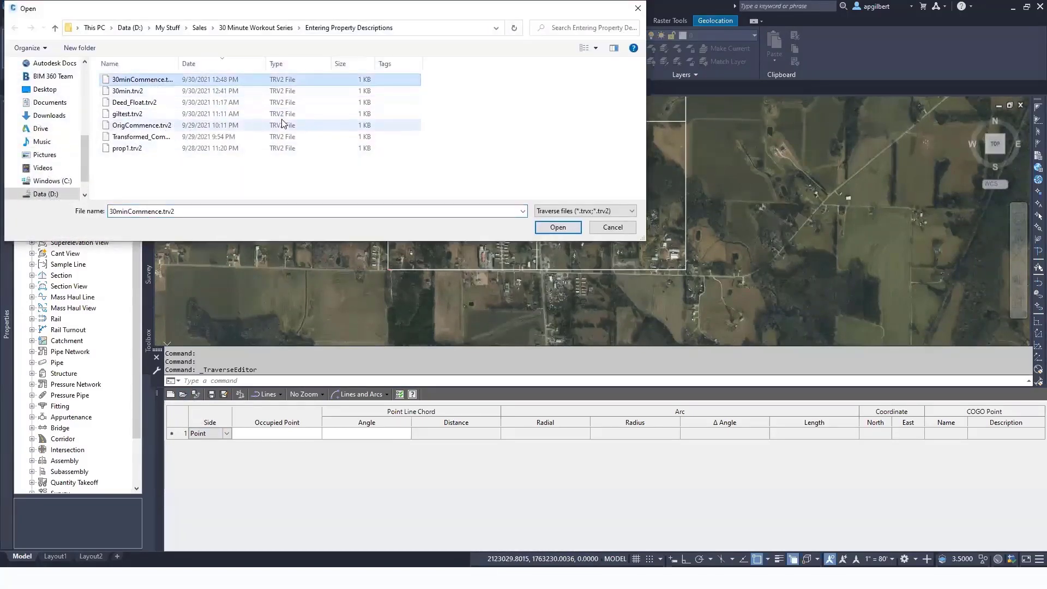
click(540, 229)
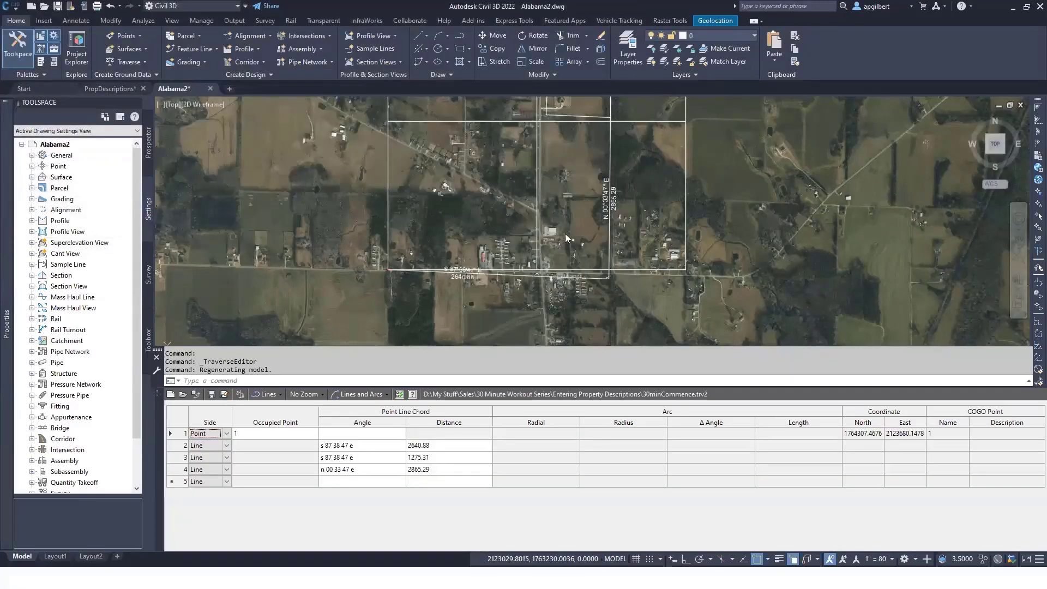
Step: Examine how the loaded commencement traverse runs from the section's southwest corner along the road and north to the deed parcel on the aerial map
scroll(565, 234, down, 2)
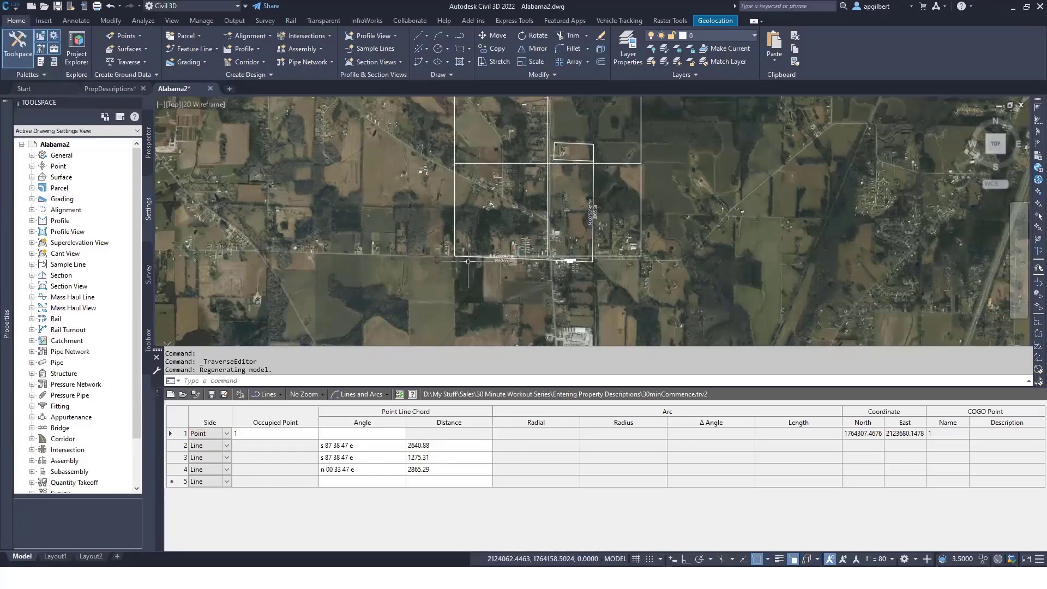
scroll(466, 257, up, 6)
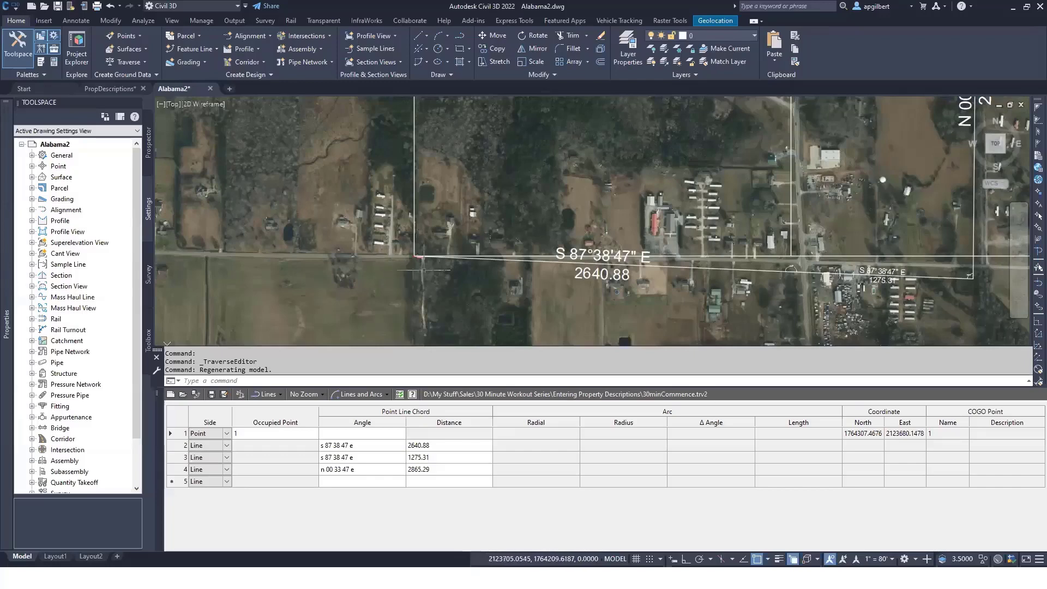
scroll(372, 265, down, 2)
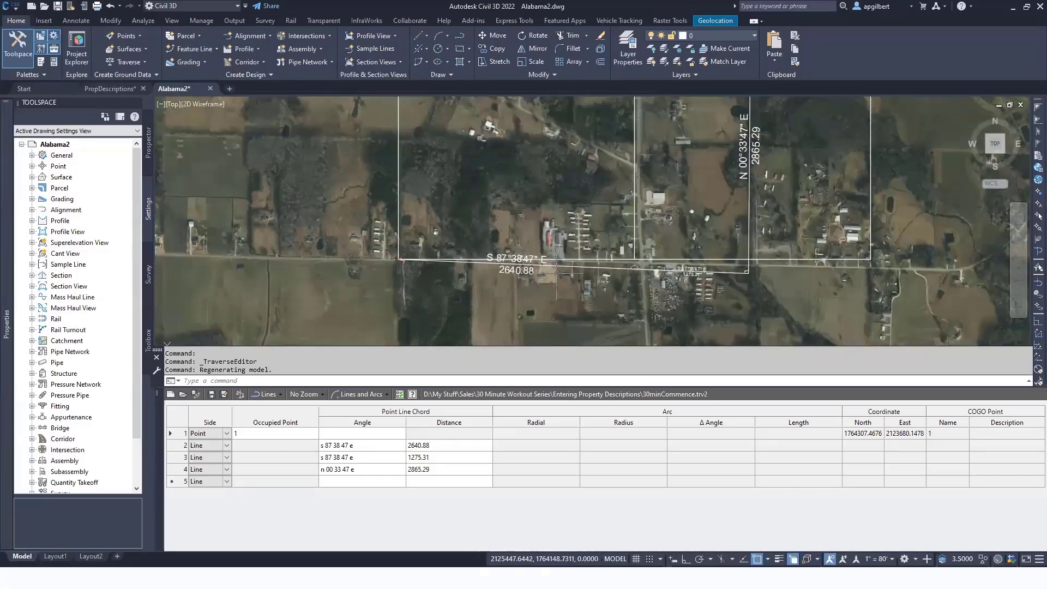
scroll(556, 272, down, 3)
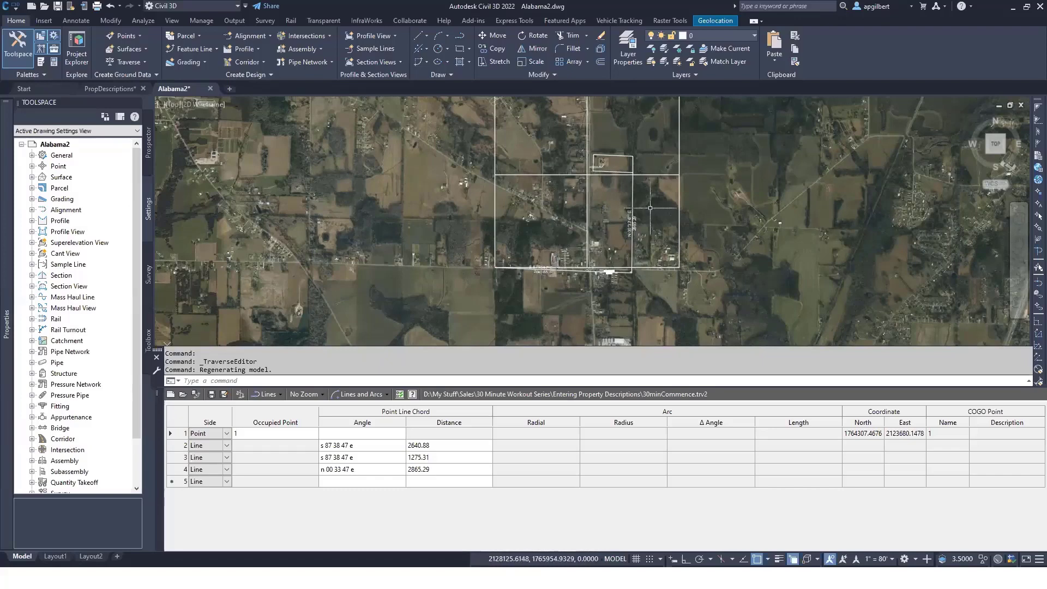
scroll(632, 175, up, 2)
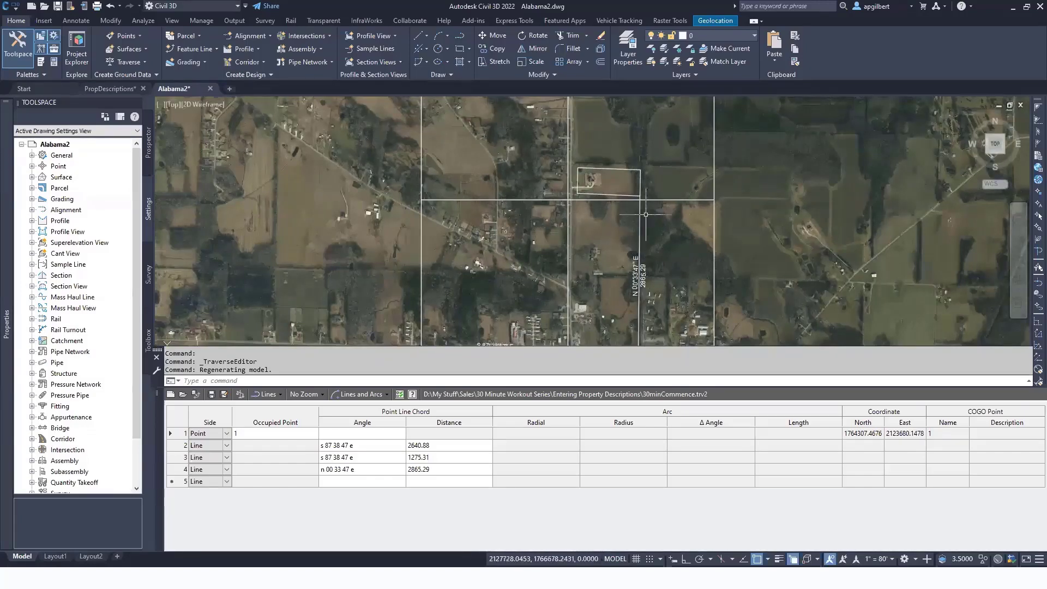
scroll(648, 256, down, 4)
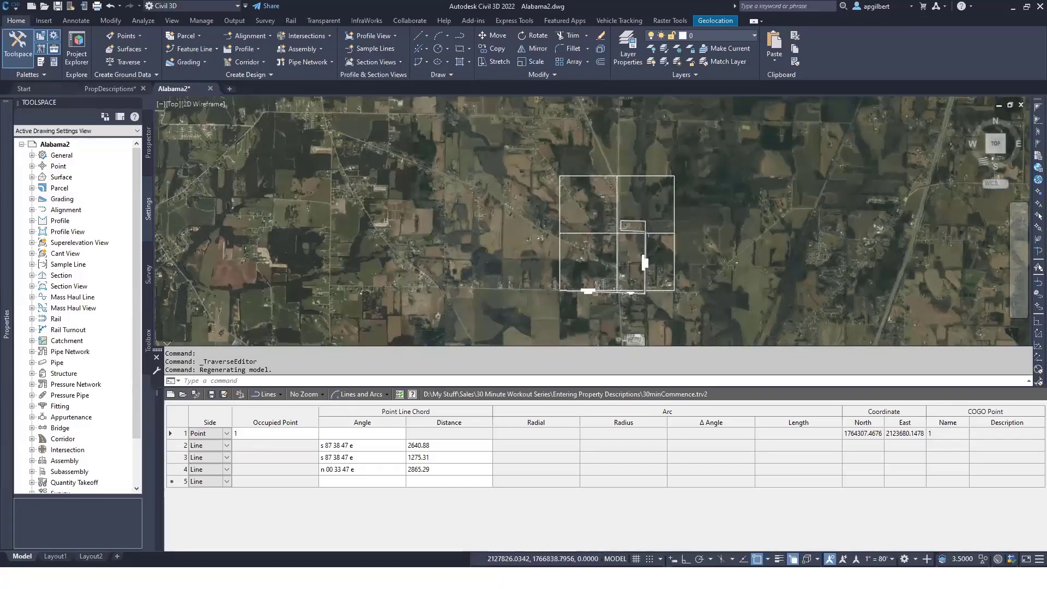
scroll(651, 231, up, 8)
scroll(602, 203, up, 2)
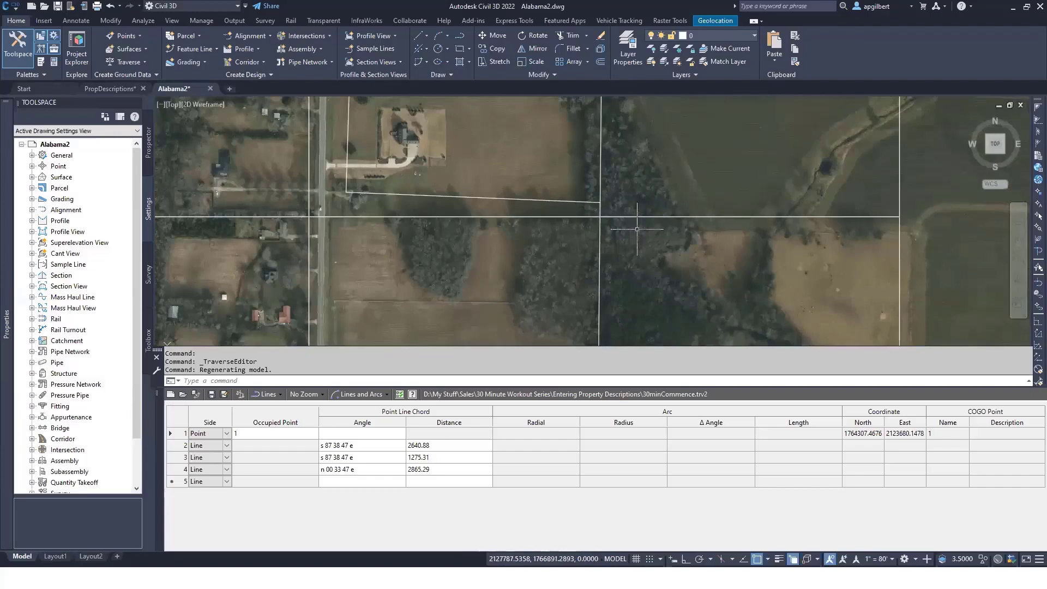
scroll(637, 229, down, 4)
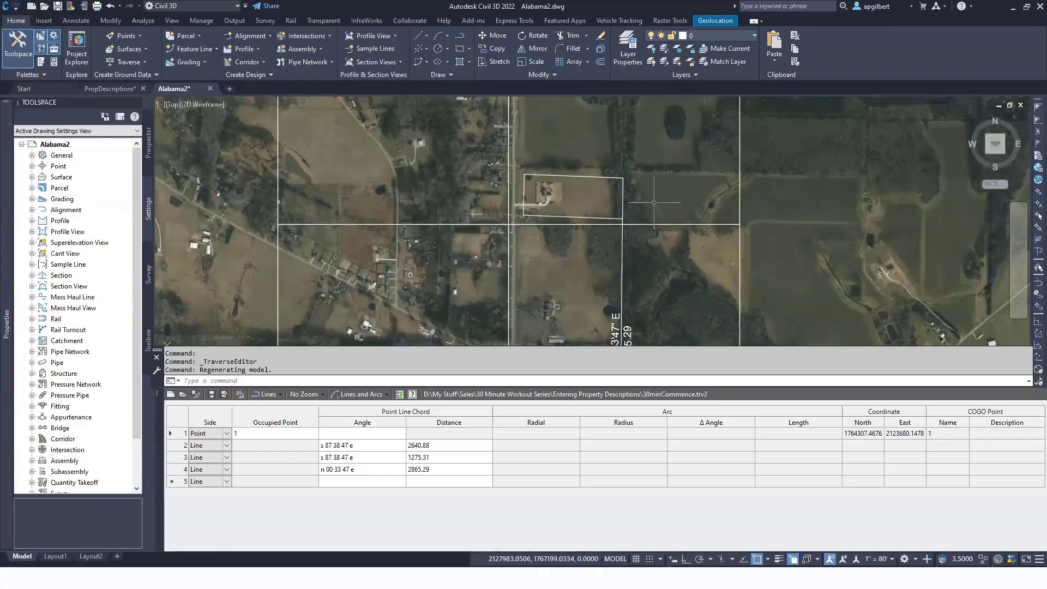
scroll(697, 212, down, 4)
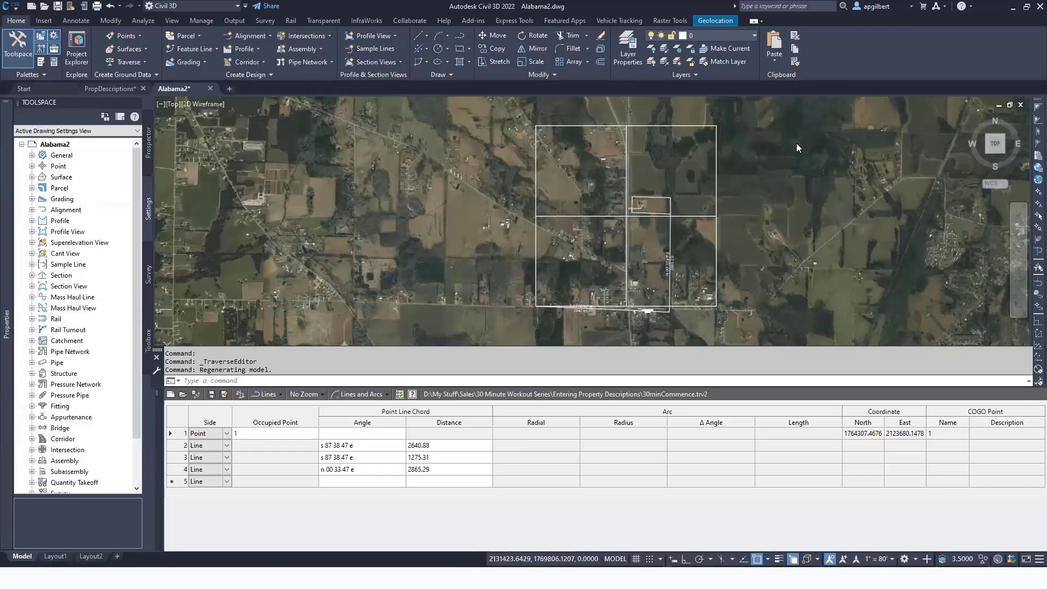
Step: Switch to the PowerPoint slide show of Entering Prop Descriptions.pptx to review the session agenda
key(alt+Tab)
key(alt+Tab)
key(alt+Tab)
key(alt+Tab)
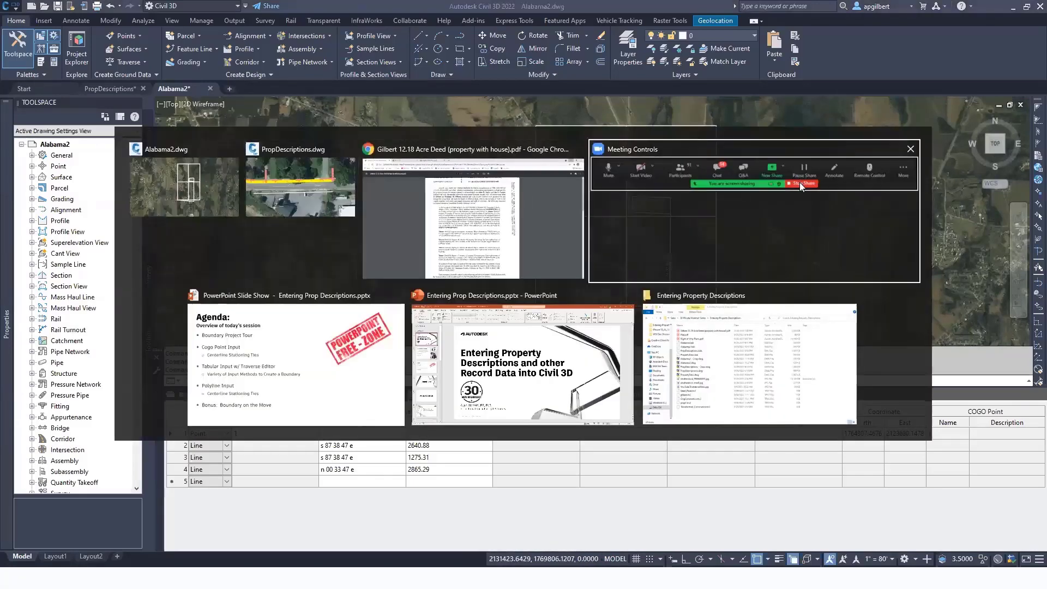
key(alt+Tab)
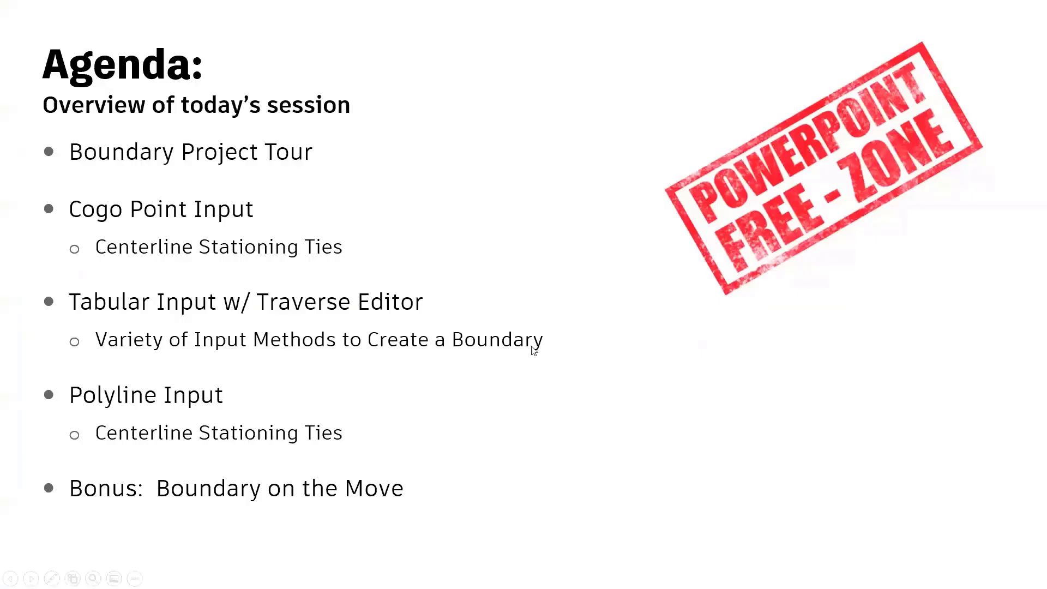